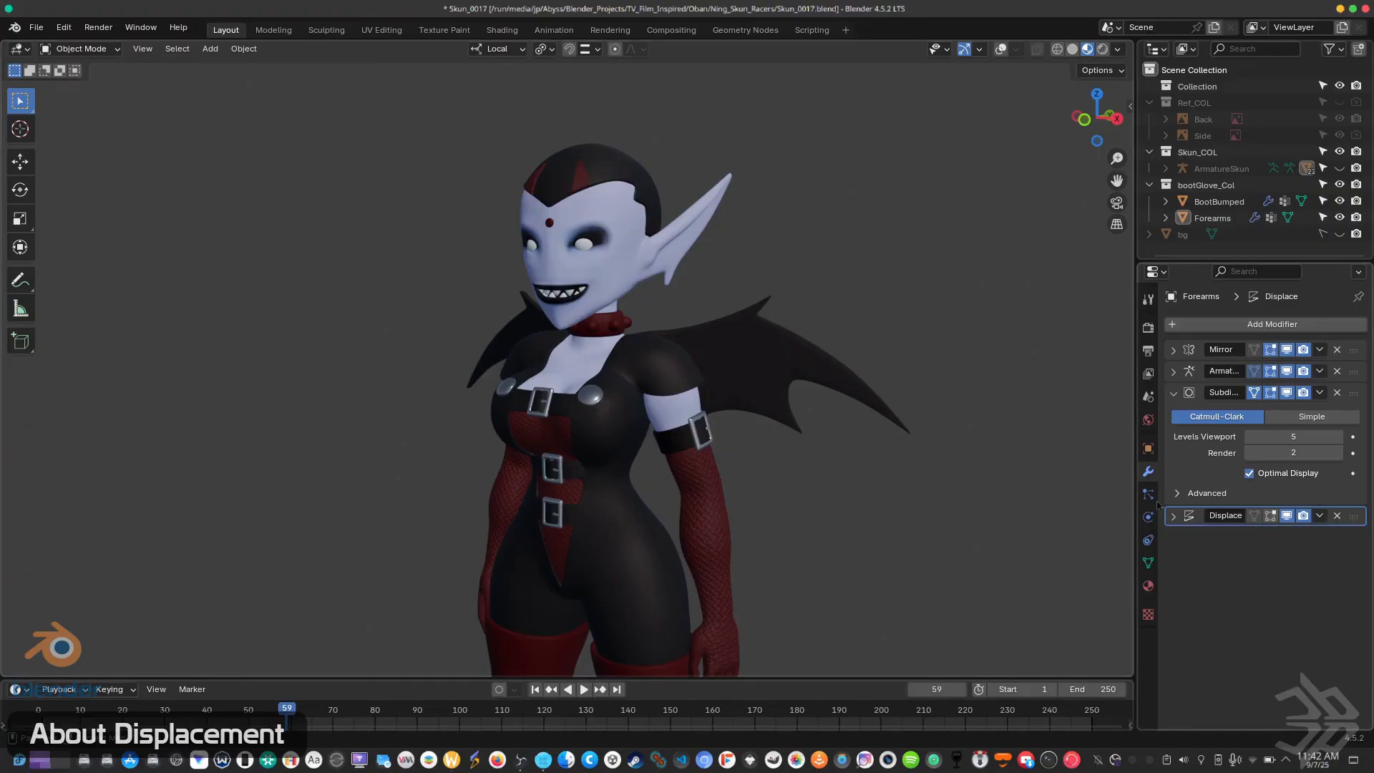
Examine the displaced scale texture on the character's red forearm gloves up close, from the front and from the side.
{"action": "scroll", "coordinate": [909, 484], "scroll_direction": "up", "scroll_amount": 3}
{"action": "middle_click_drag", "start_coordinate": [893, 494], "coordinate": [892, 431], "text": "shift"}
{"action": "scroll", "coordinate": [783, 472], "scroll_direction": "up", "scroll_amount": 3}
{"action": "middle_click_drag", "start_coordinate": [782, 473], "coordinate": [755, 466]}
{"action": "scroll", "coordinate": [769, 472], "scroll_direction": "up", "scroll_amount": 2}
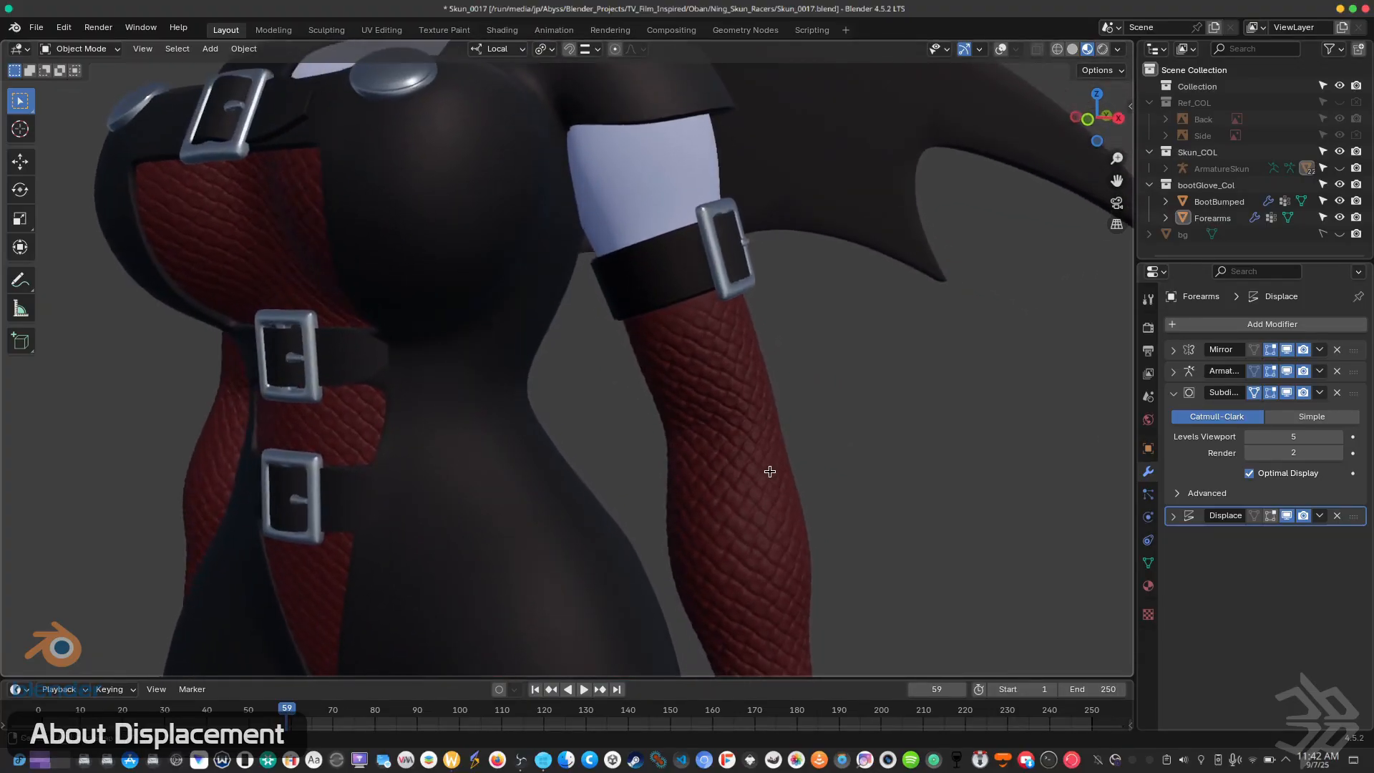
{"action": "scroll", "coordinate": [732, 459], "scroll_direction": "down", "scroll_amount": 5}
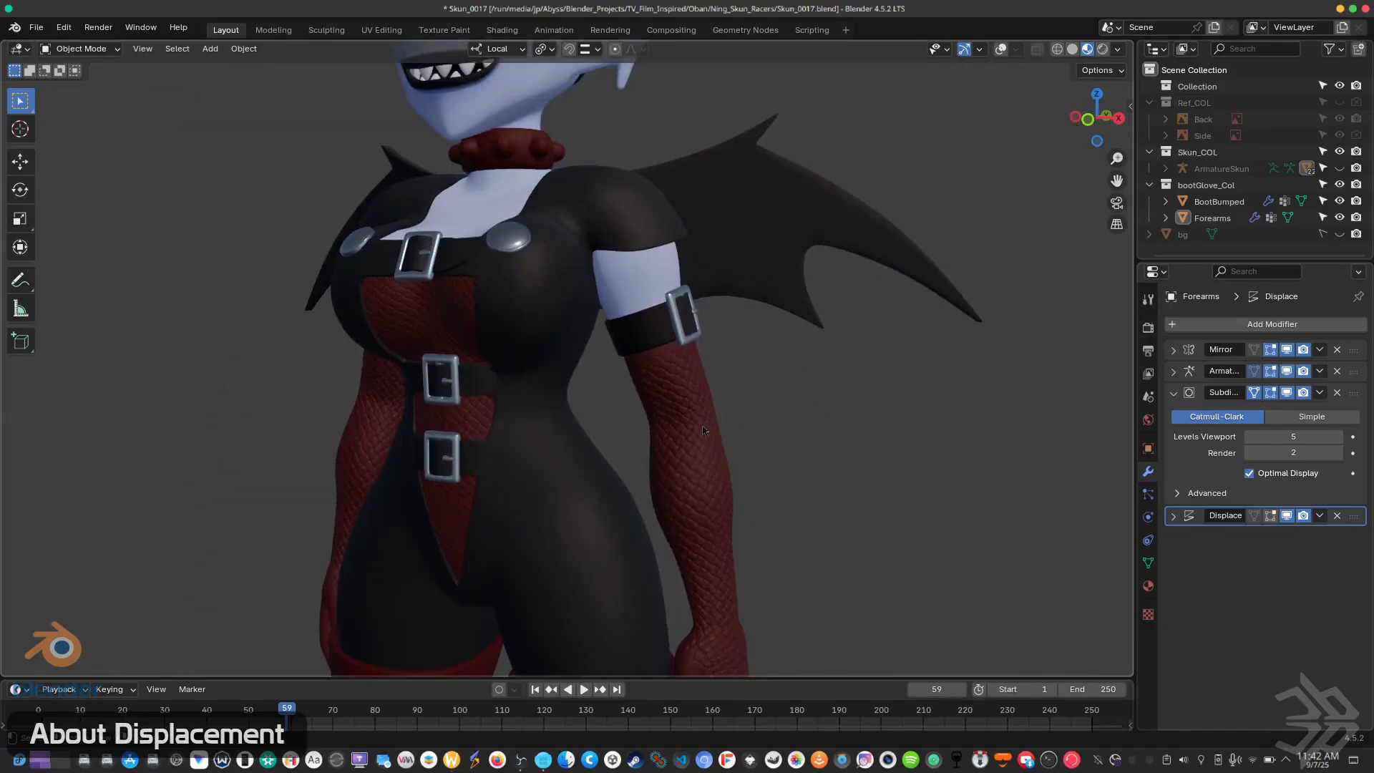
{"action": "middle_click_drag", "start_coordinate": [744, 453], "coordinate": [659, 411]}
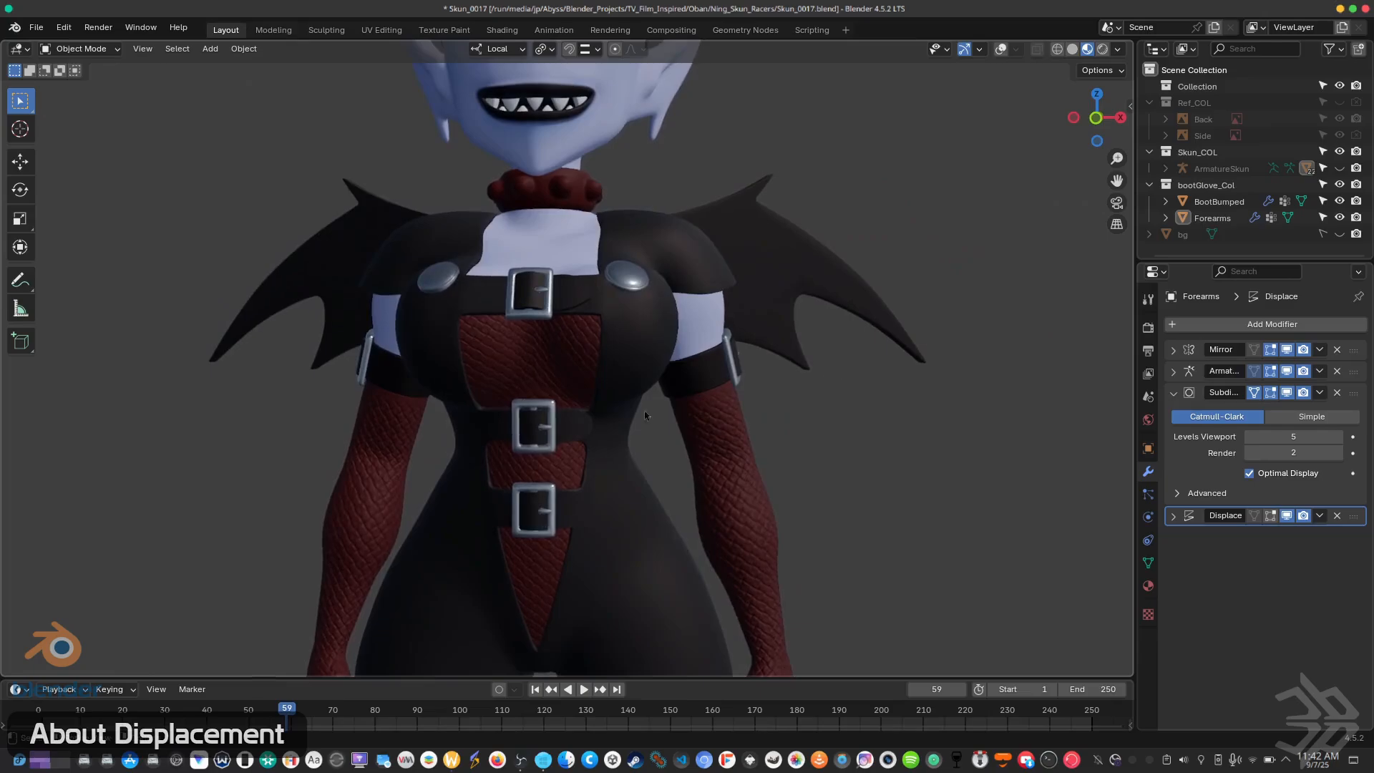
{"action": "left_click", "coordinate": [518, 384]}
{"action": "left_click", "coordinate": [723, 474]}
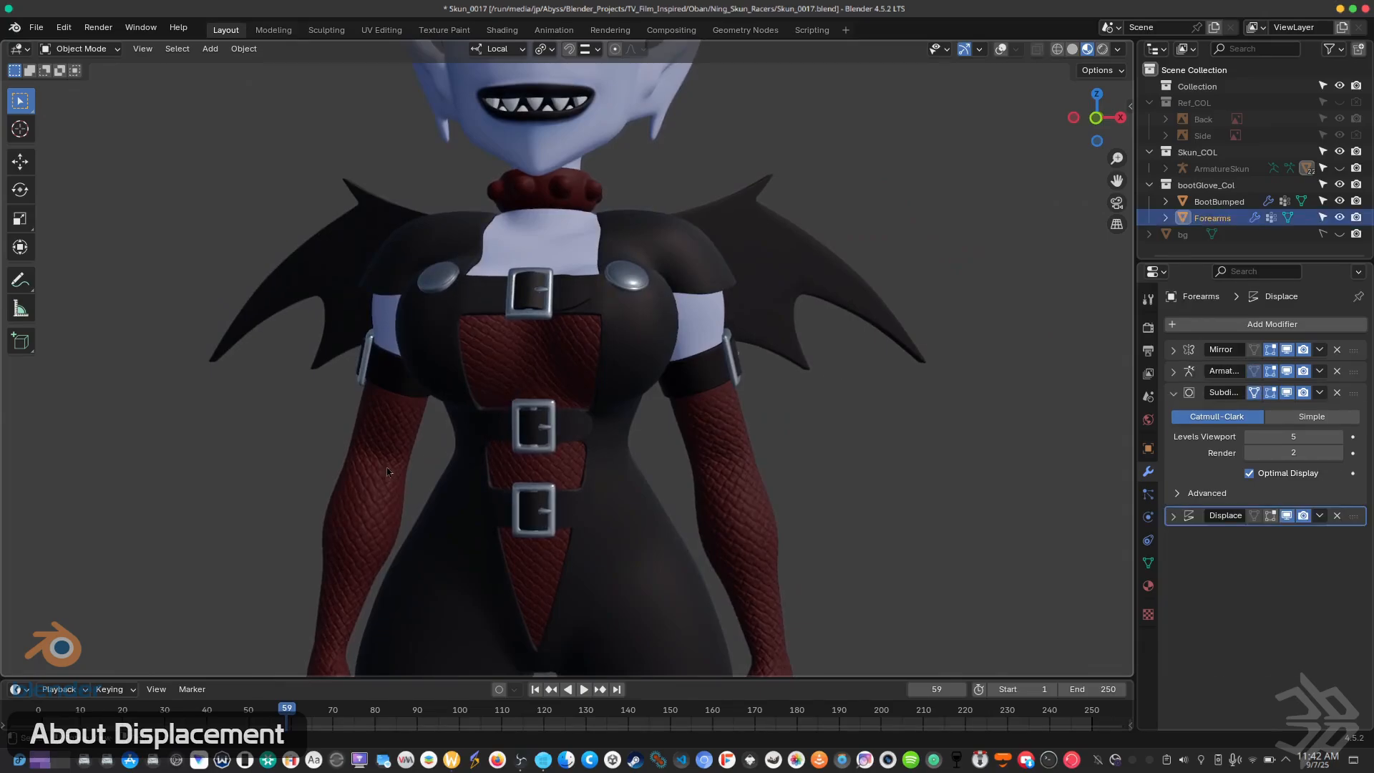
{"action": "middle_click_drag", "start_coordinate": [723, 478], "coordinate": [1122, 590]}
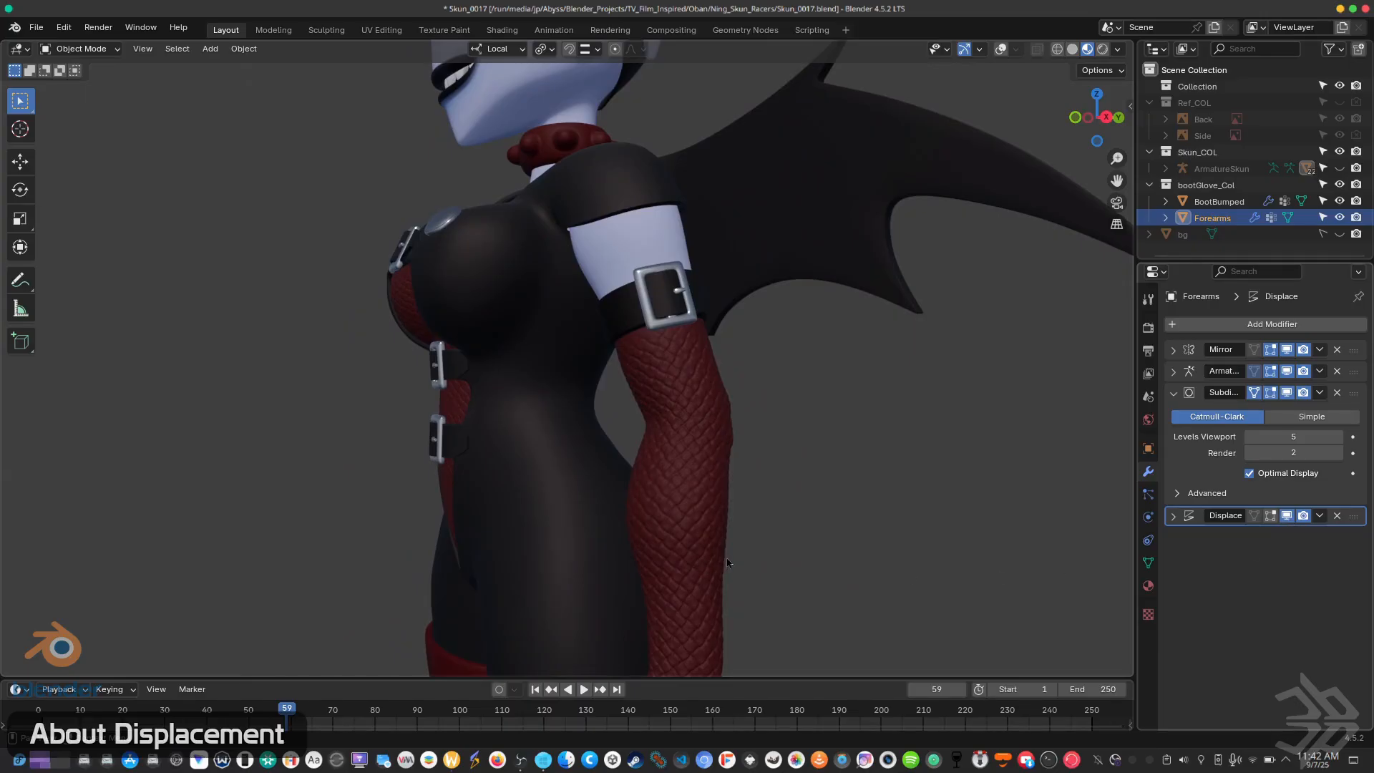
{"action": "mouse_move", "coordinate": [741, 561]}
{"action": "middle_mouse_down"}
{"action": "mouse_move", "coordinate": [962, 537]}
{"action": "mouse_move", "coordinate": [706, 543]}
{"action": "mouse_move", "coordinate": [691, 555]}
{"action": "mouse_move", "coordinate": [859, 556]}
{"action": "mouse_move", "coordinate": [747, 560]}
{"action": "middle_mouse_up"}
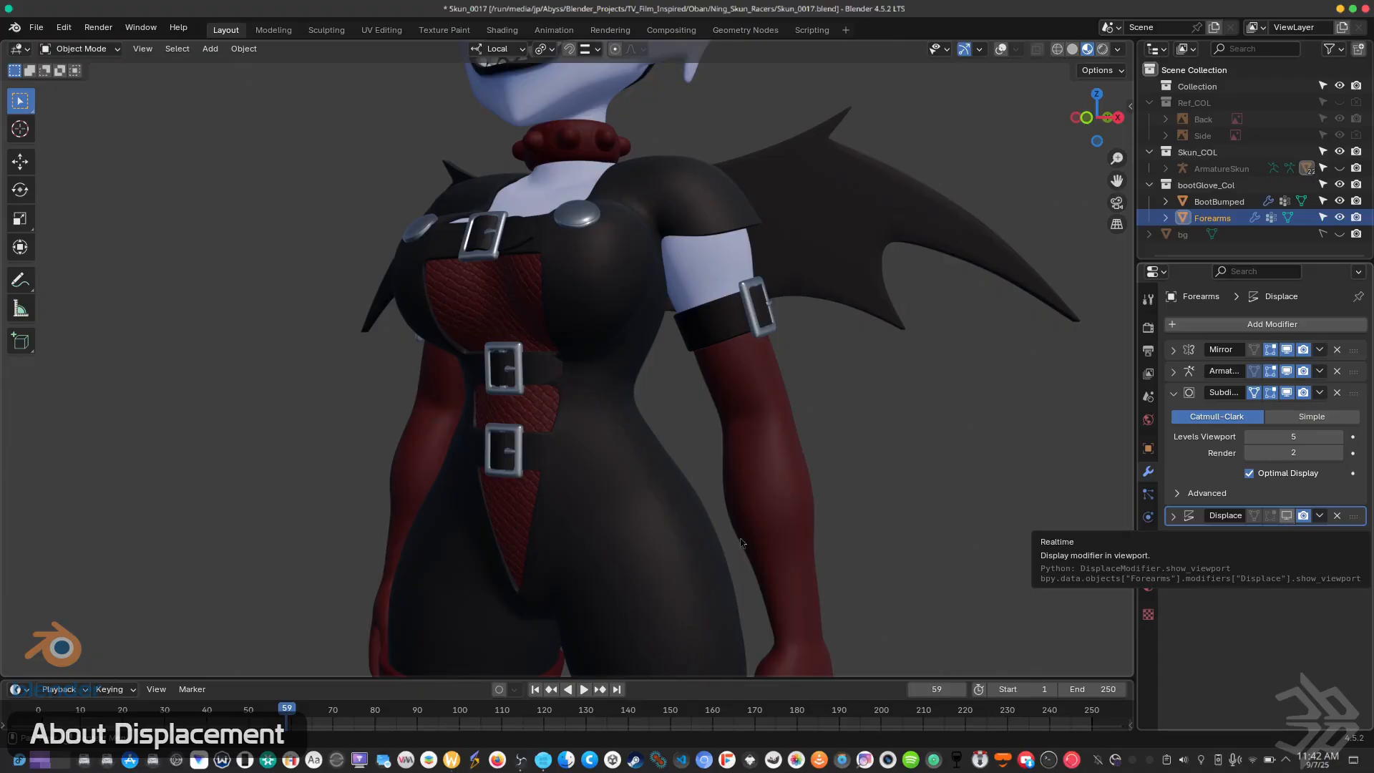
{"action": "middle_click_drag", "start_coordinate": [853, 520], "coordinate": [882, 515]}
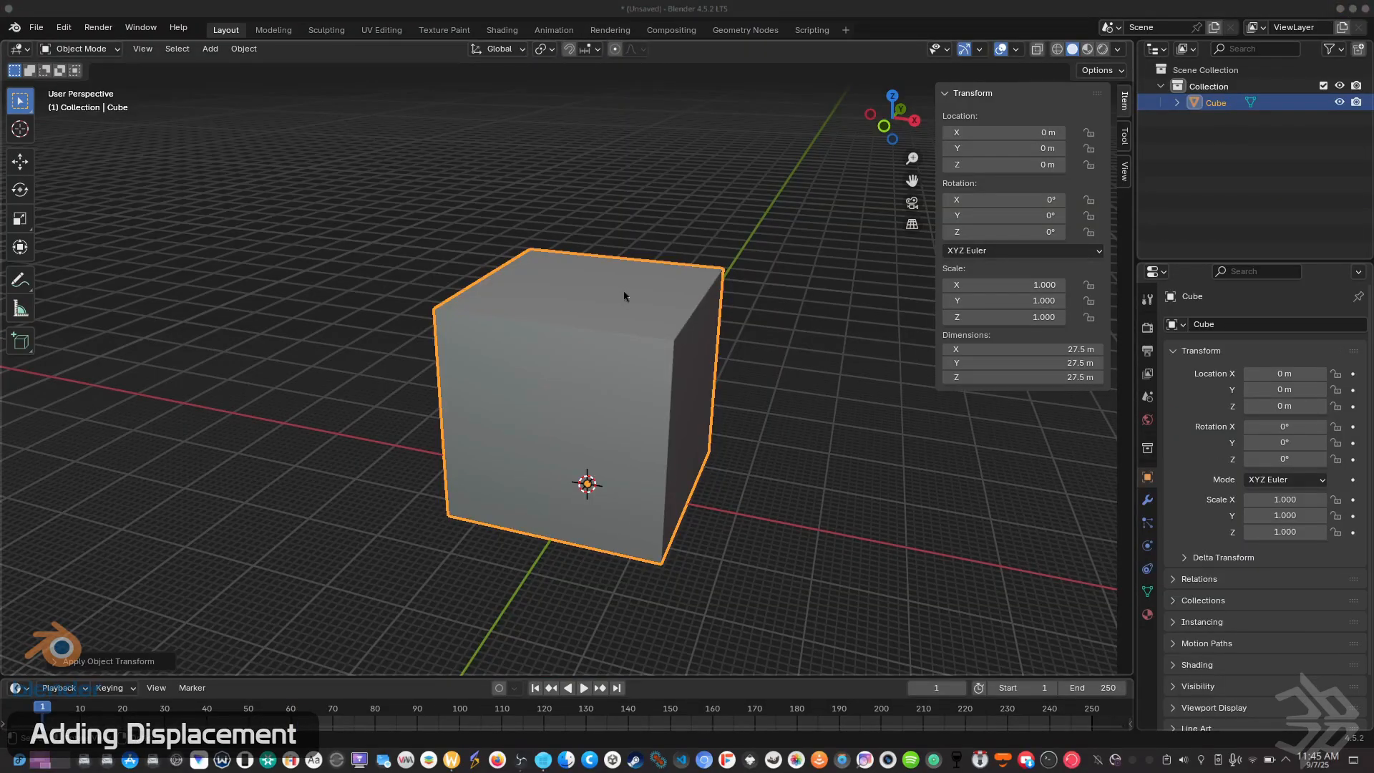
Add a Displace modifier to the cube.
{"action": "middle_click_drag", "start_coordinate": [706, 465], "coordinate": [725, 461]}
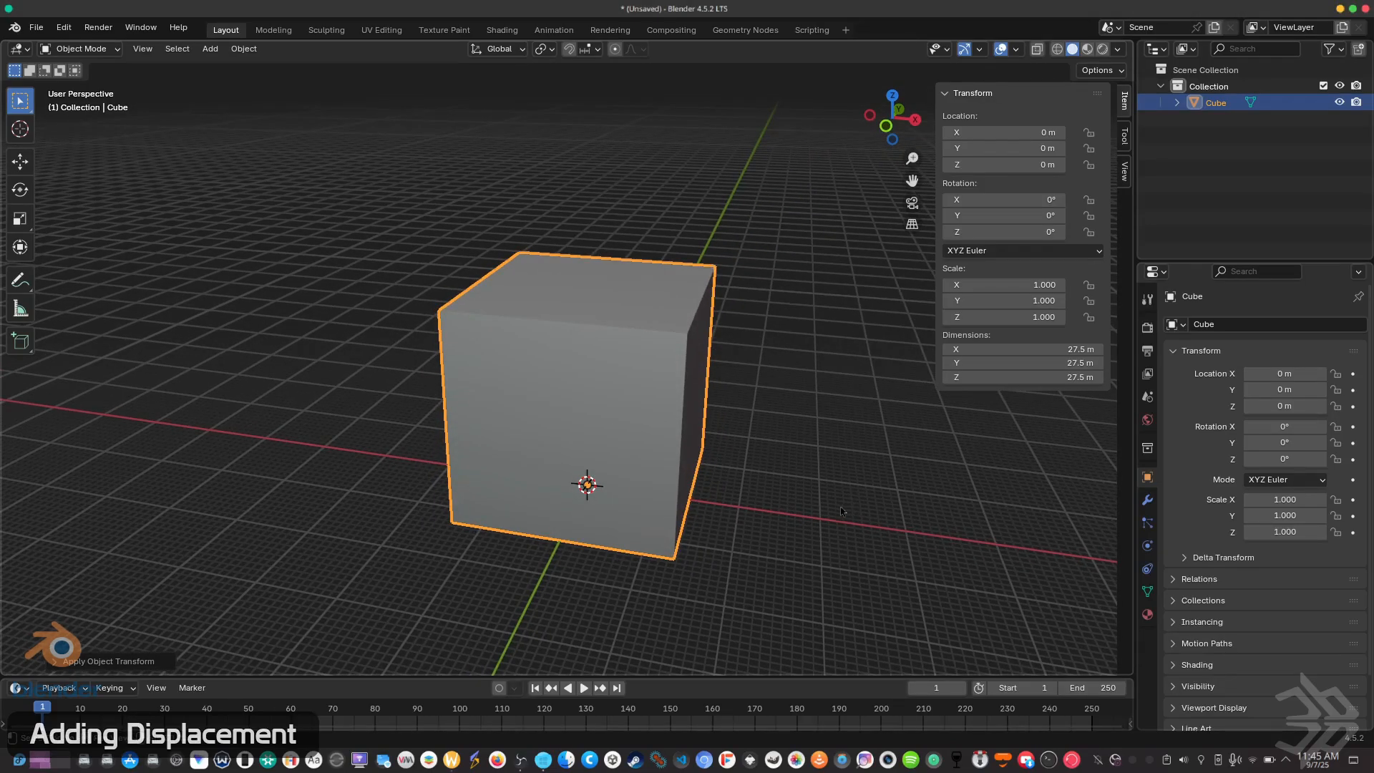
{"action": "middle_click_drag", "start_coordinate": [850, 511], "coordinate": [831, 479]}
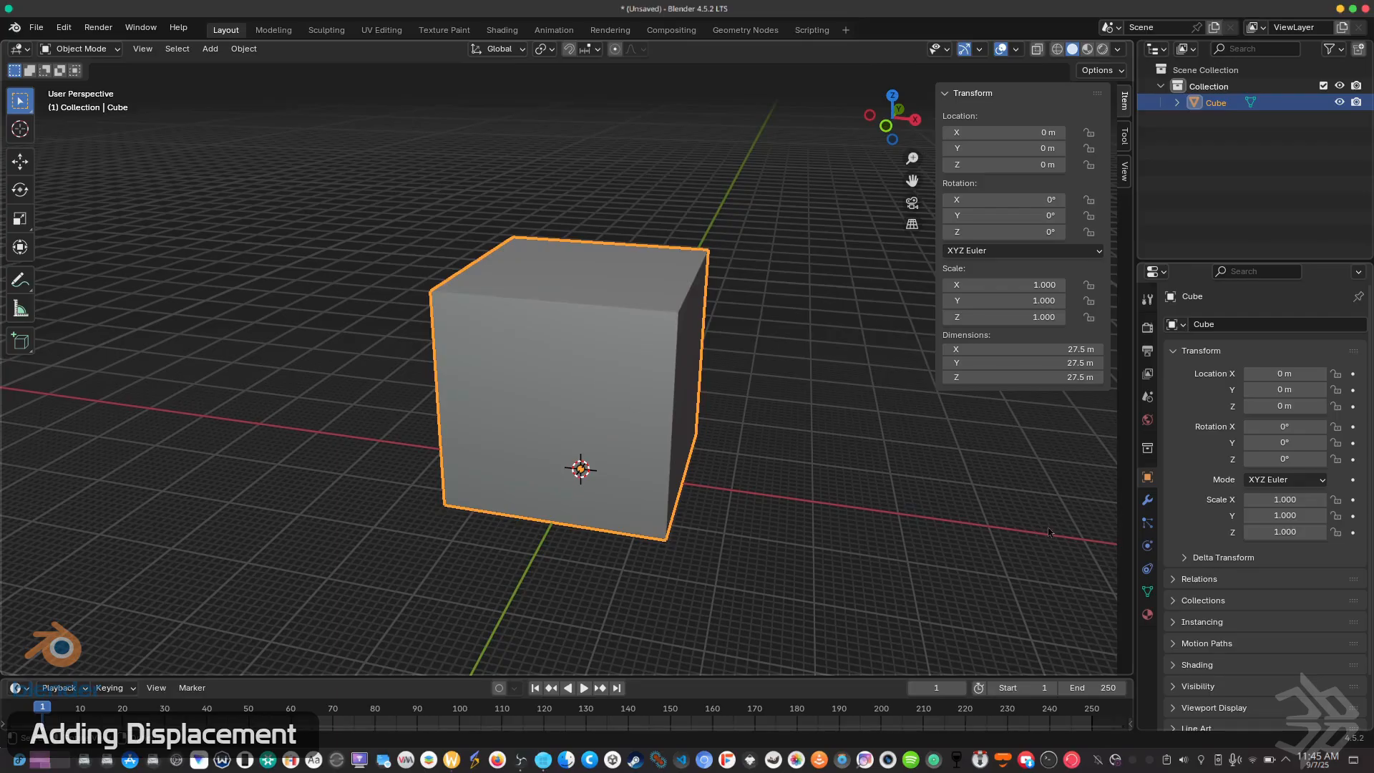
{"action": "left_click", "coordinate": [1147, 501]}
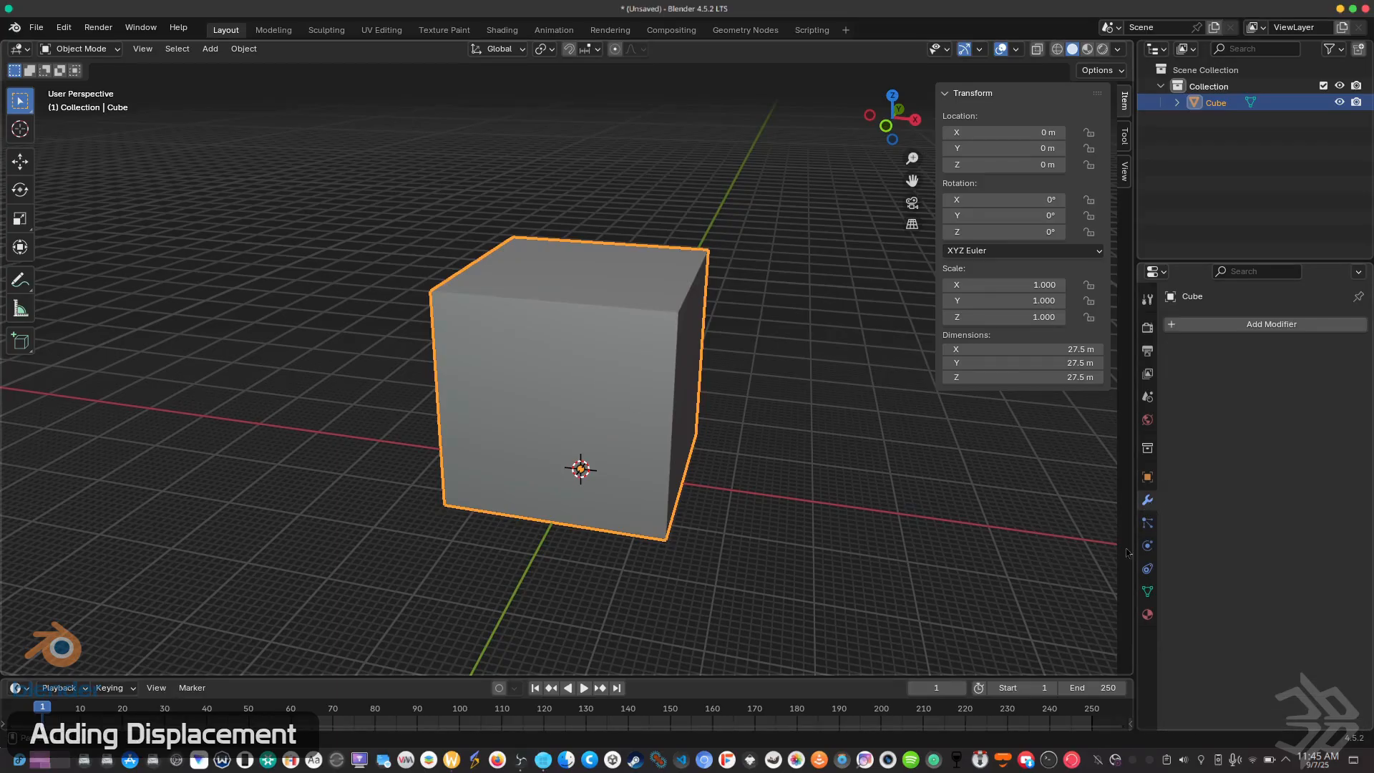
{"action": "left_click", "coordinate": [1225, 325]}
{"action": "mouse_move", "coordinate": [1216, 398]}
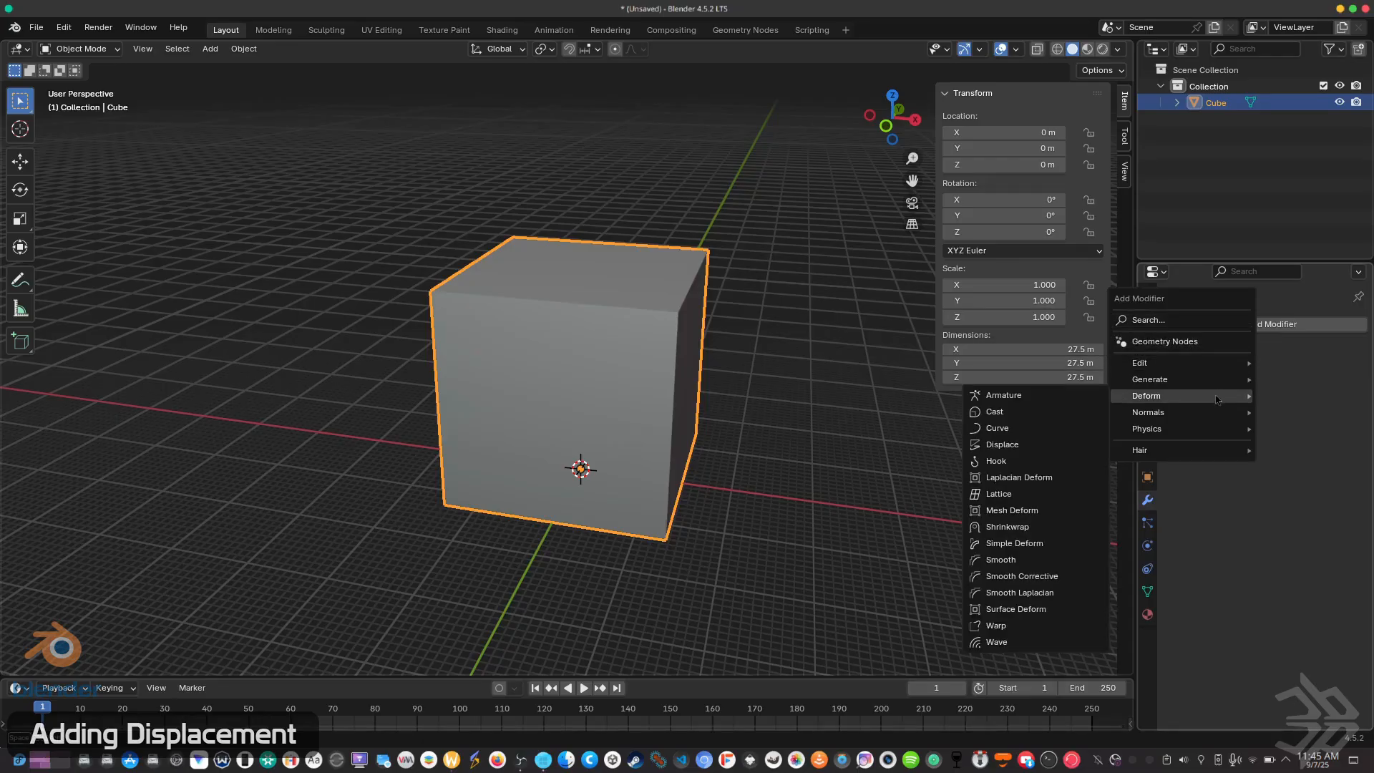
{"action": "left_click", "coordinate": [1058, 449]}
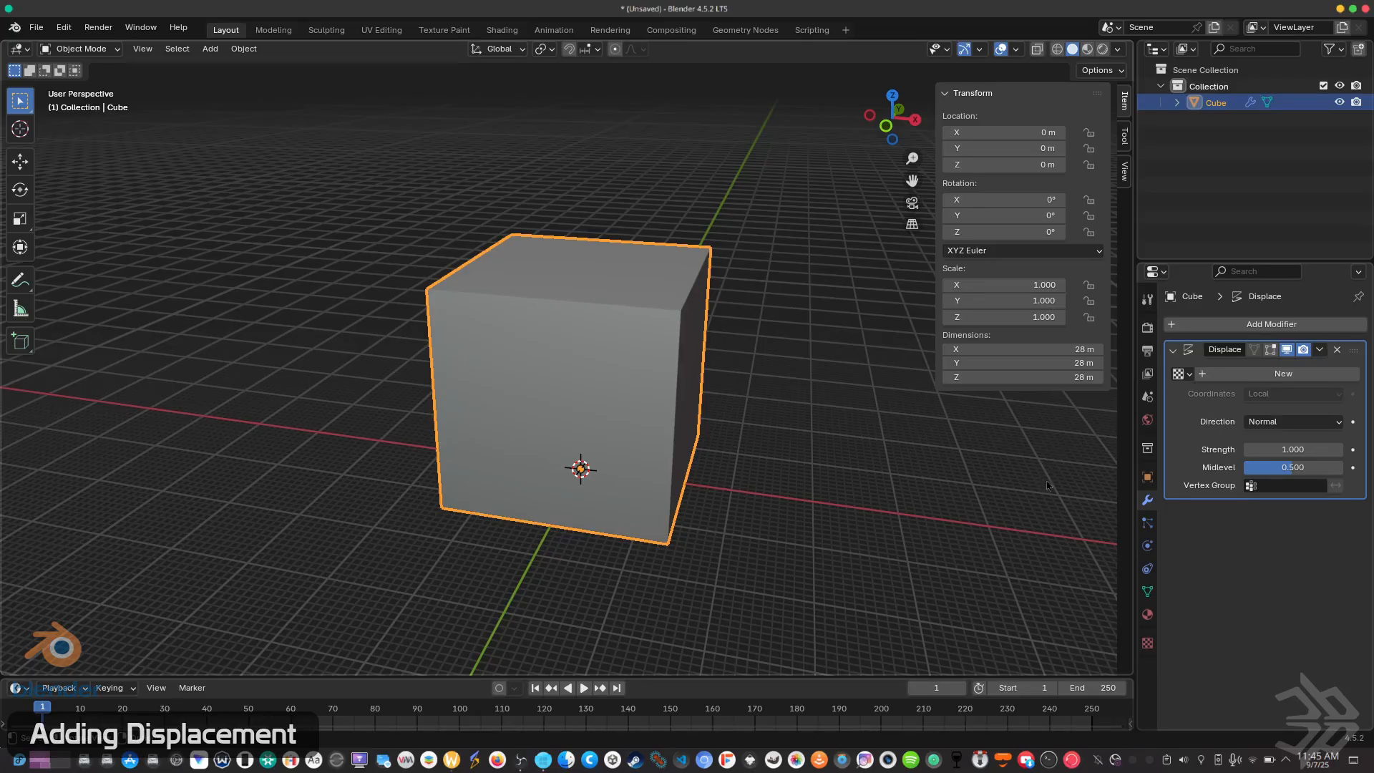
Compare the cube with and without the Displace modifier by repeatedly toggling the modifier's viewport display.
{"action": "left_click", "coordinate": [1286, 350]}
{"action": "left_click", "coordinate": [1286, 350]}
{"action": "left_click", "coordinate": [1286, 350]}
{"action": "left_click", "coordinate": [1286, 350]}
{"action": "left_click", "coordinate": [1286, 350]}
{"action": "left_click", "coordinate": [1287, 350]}
{"action": "left_click", "coordinate": [1286, 350]}
{"action": "left_click", "coordinate": [1286, 350]}
{"action": "left_click", "coordinate": [1287, 350]}
{"action": "left_click", "coordinate": [1286, 350]}
{"action": "left_click", "coordinate": [1286, 350]}
{"action": "left_click", "coordinate": [1286, 350]}
{"action": "left_click", "coordinate": [1287, 350]}
{"action": "left_click", "coordinate": [1287, 350]}
{"action": "left_click", "coordinate": [1286, 350]}
{"action": "left_click", "coordinate": [1286, 350]}
{"action": "left_click", "coordinate": [1286, 350]}
{"action": "left_click", "coordinate": [1286, 350]}
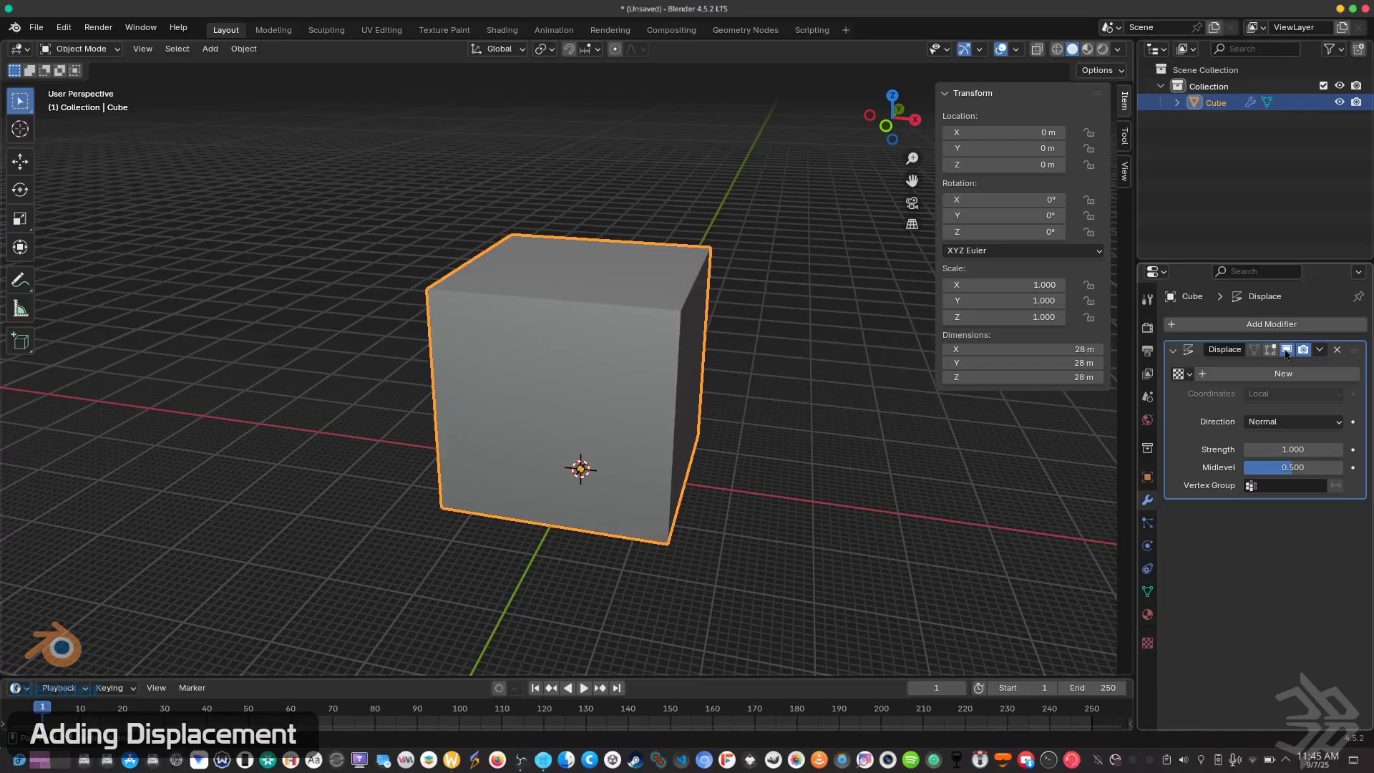
{"action": "left_click", "coordinate": [1286, 350]}
{"action": "left_click", "coordinate": [1287, 350]}
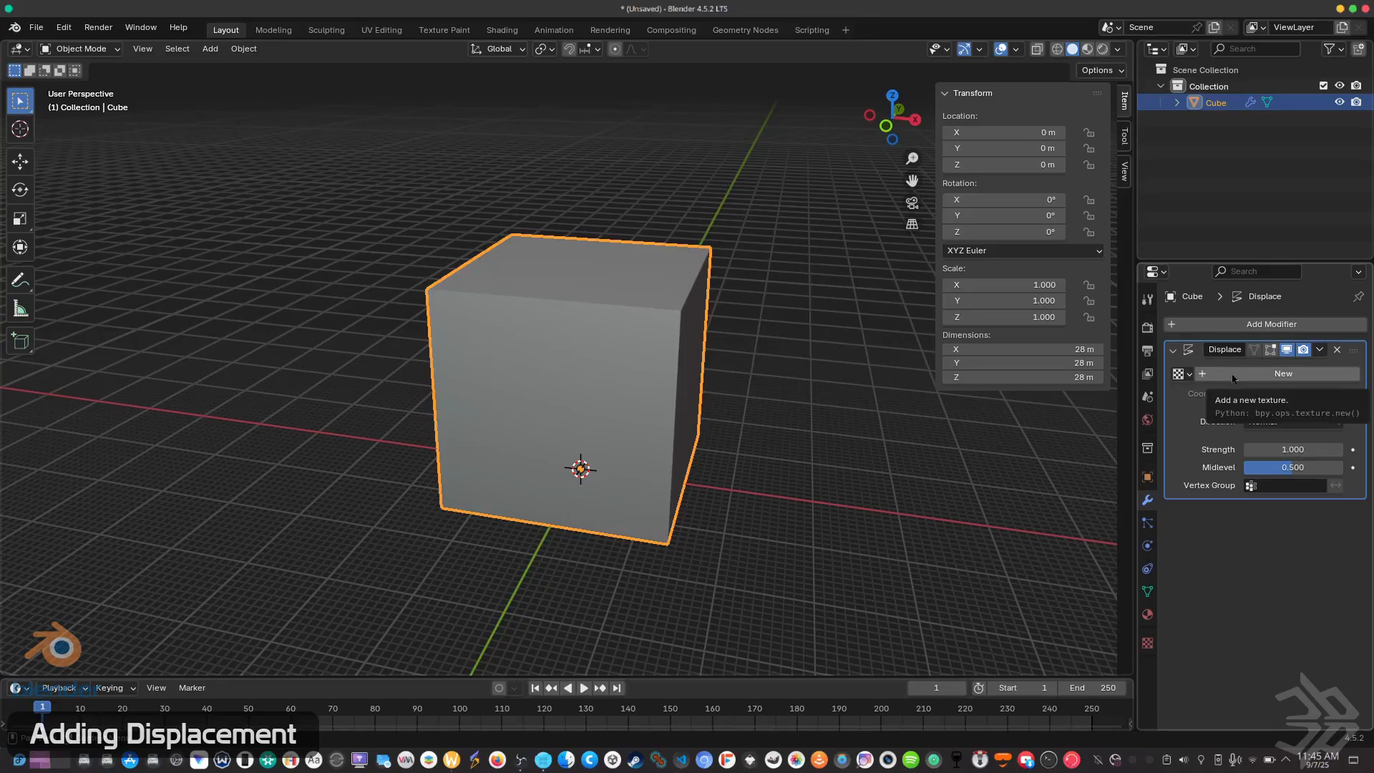
Create a new texture for the cube's Displace modifier.
{"action": "left_click", "coordinate": [1189, 374]}
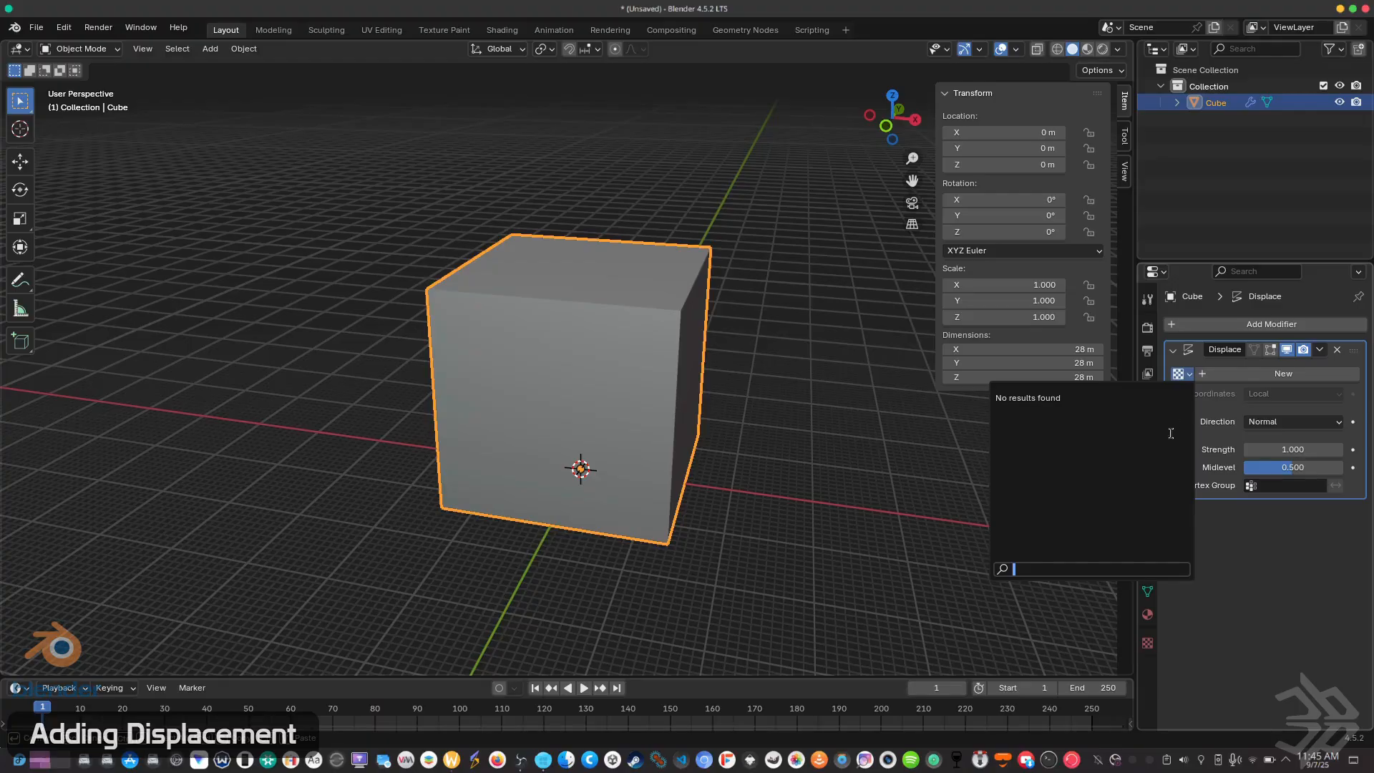
{"action": "left_click", "coordinate": [1256, 373]}
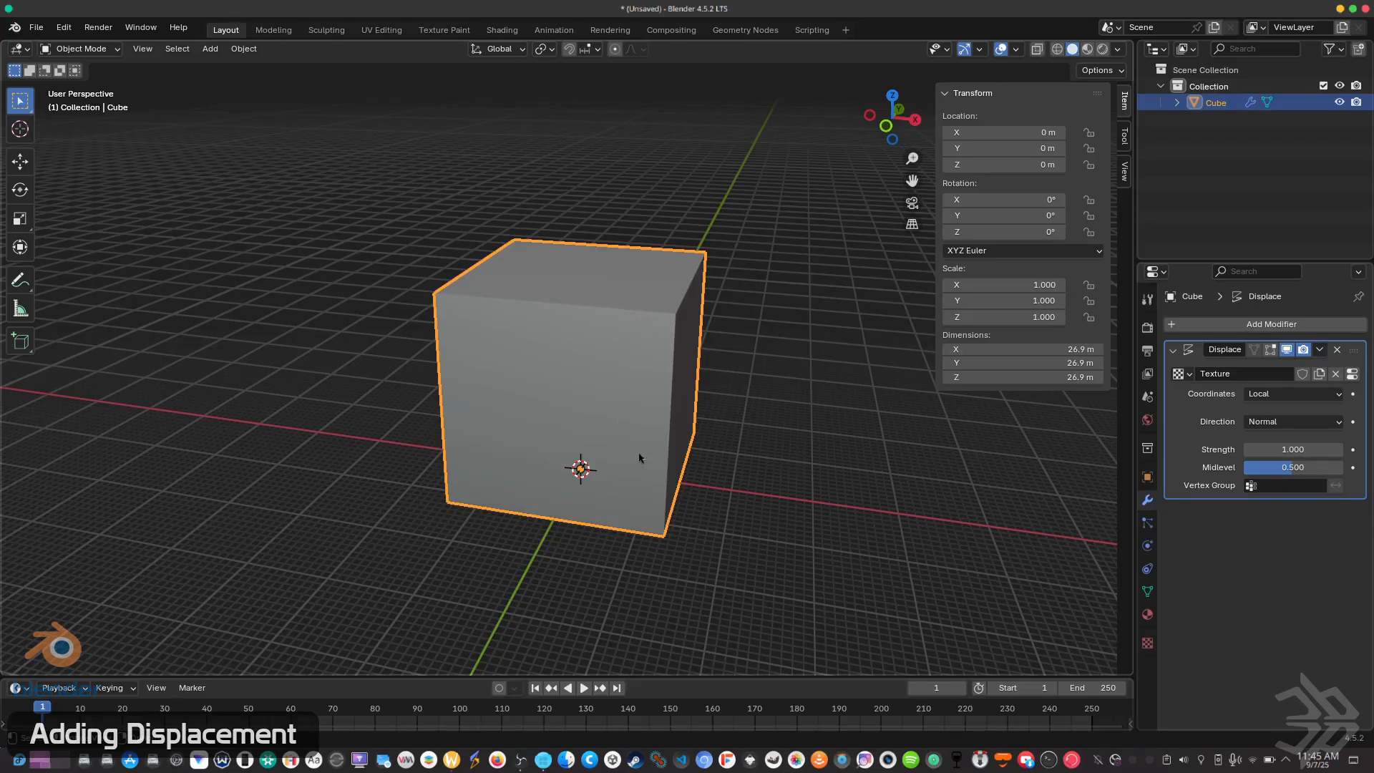
{"action": "middle_click_drag", "start_coordinate": [571, 421], "coordinate": [700, 419]}
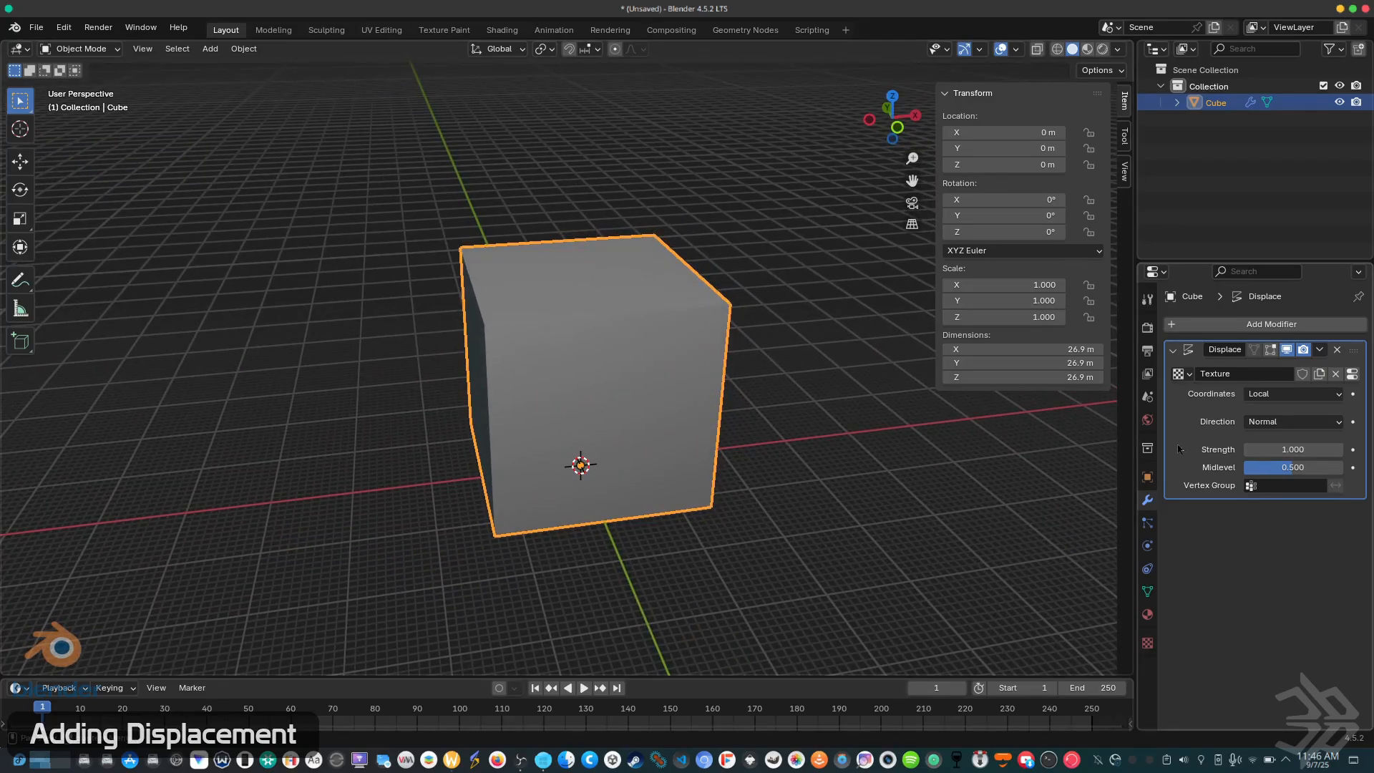
Set the Displace modifier's texture coordinates to UV and assign UVMap as its UV map.
{"action": "left_click", "coordinate": [1268, 395]}
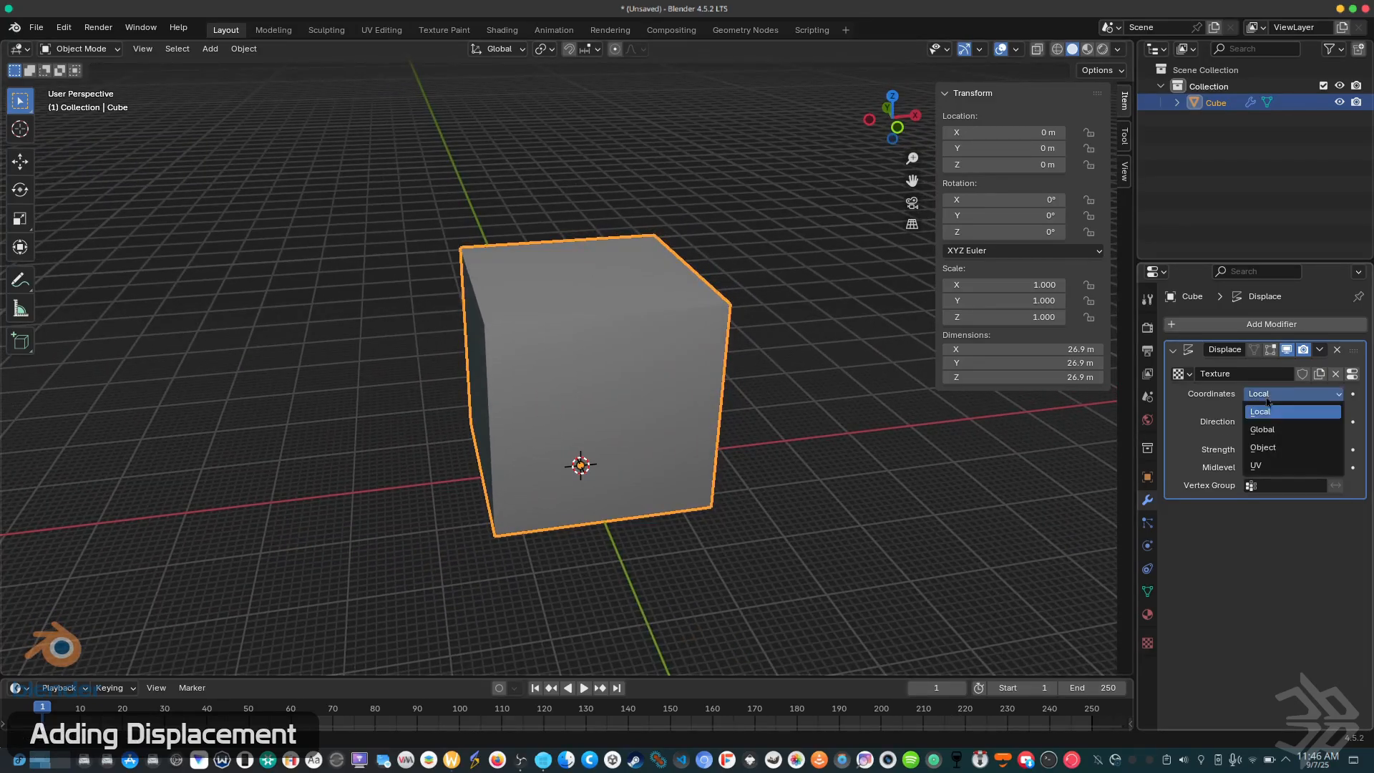
{"action": "left_click", "coordinate": [1260, 466]}
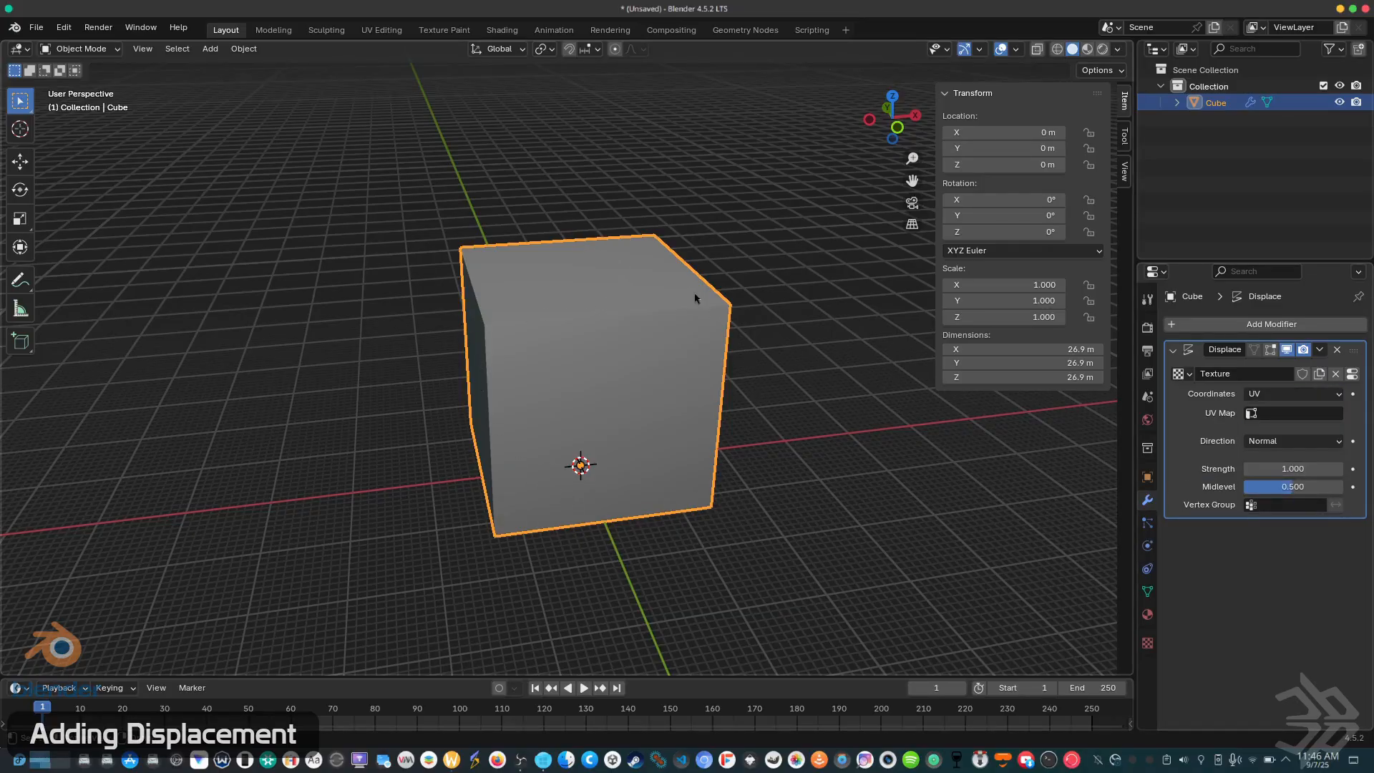
{"action": "middle_click_drag", "start_coordinate": [712, 331], "coordinate": [647, 374]}
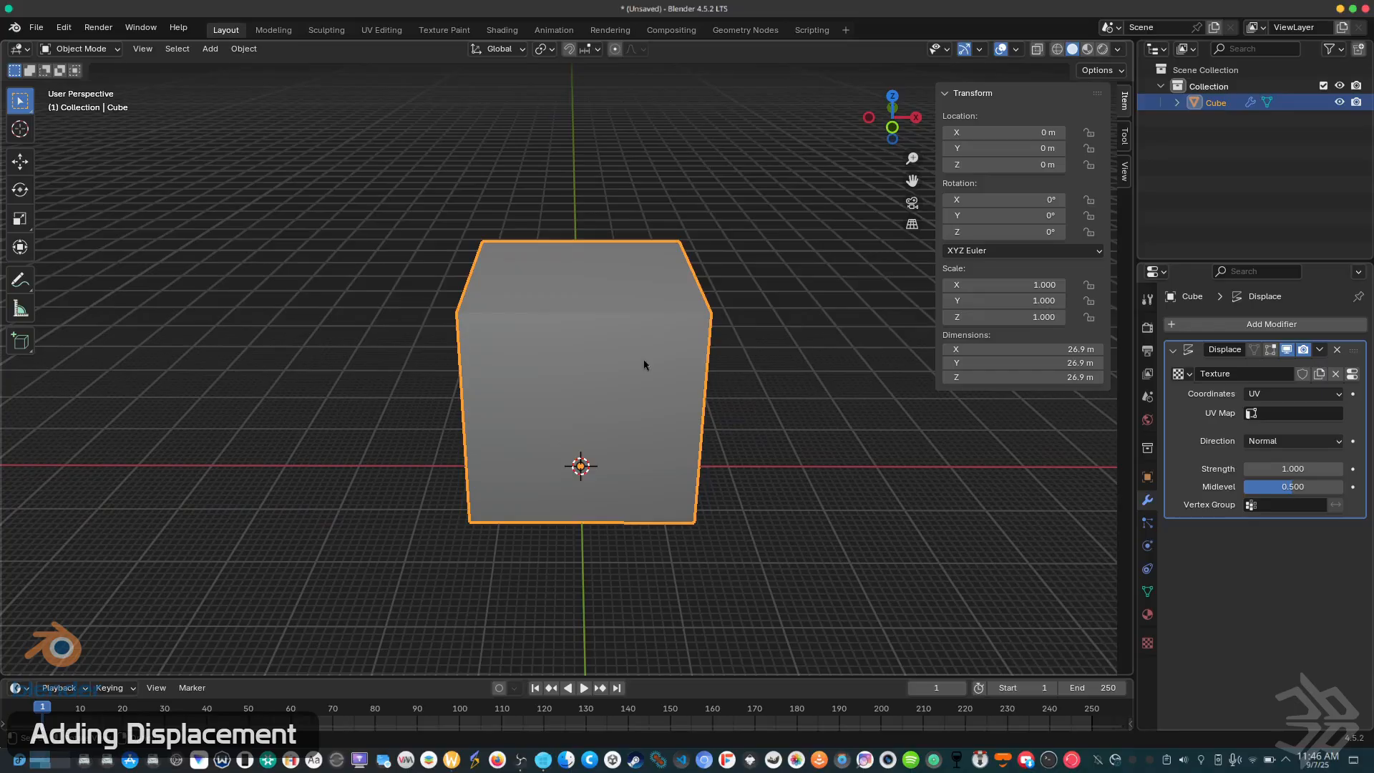
{"action": "middle_click_drag", "start_coordinate": [690, 387], "coordinate": [723, 408]}
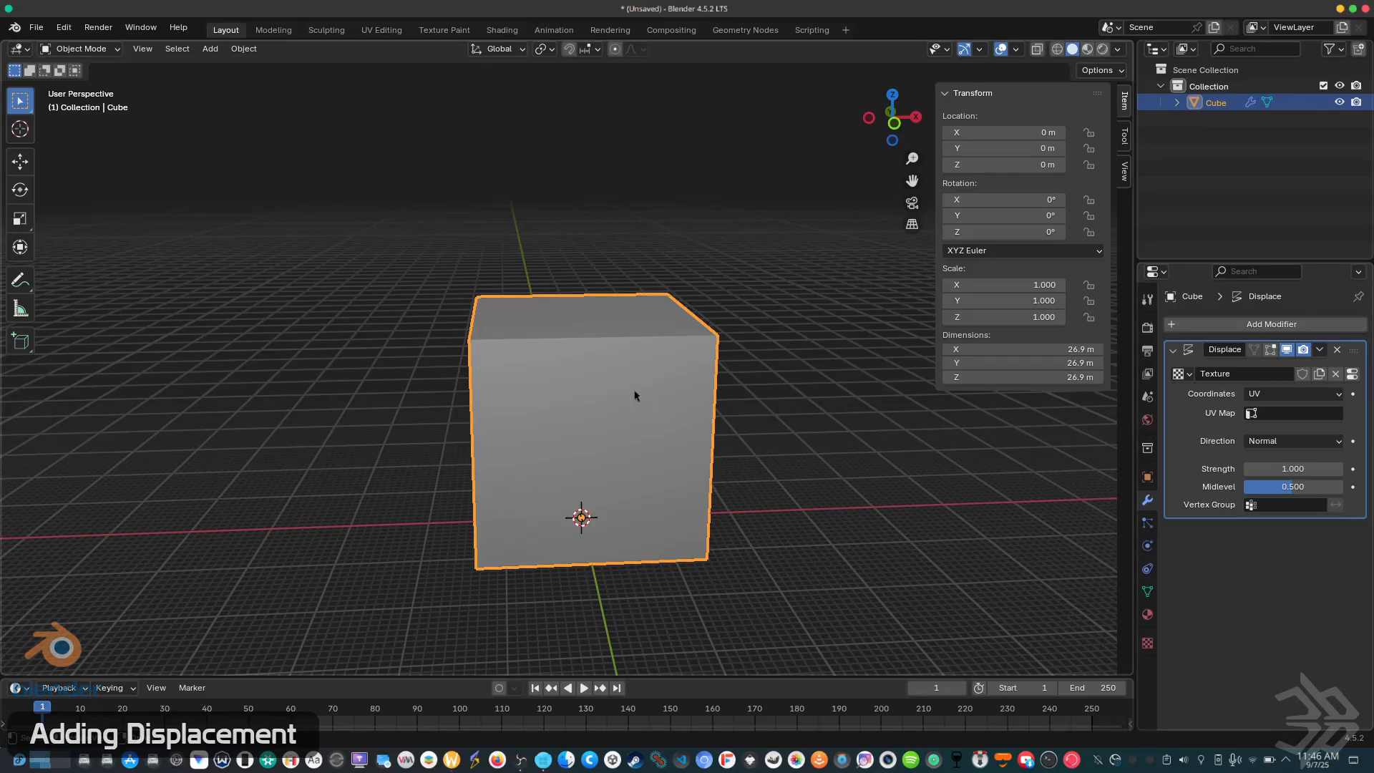
{"action": "middle_click_drag", "start_coordinate": [630, 390], "coordinate": [639, 418]}
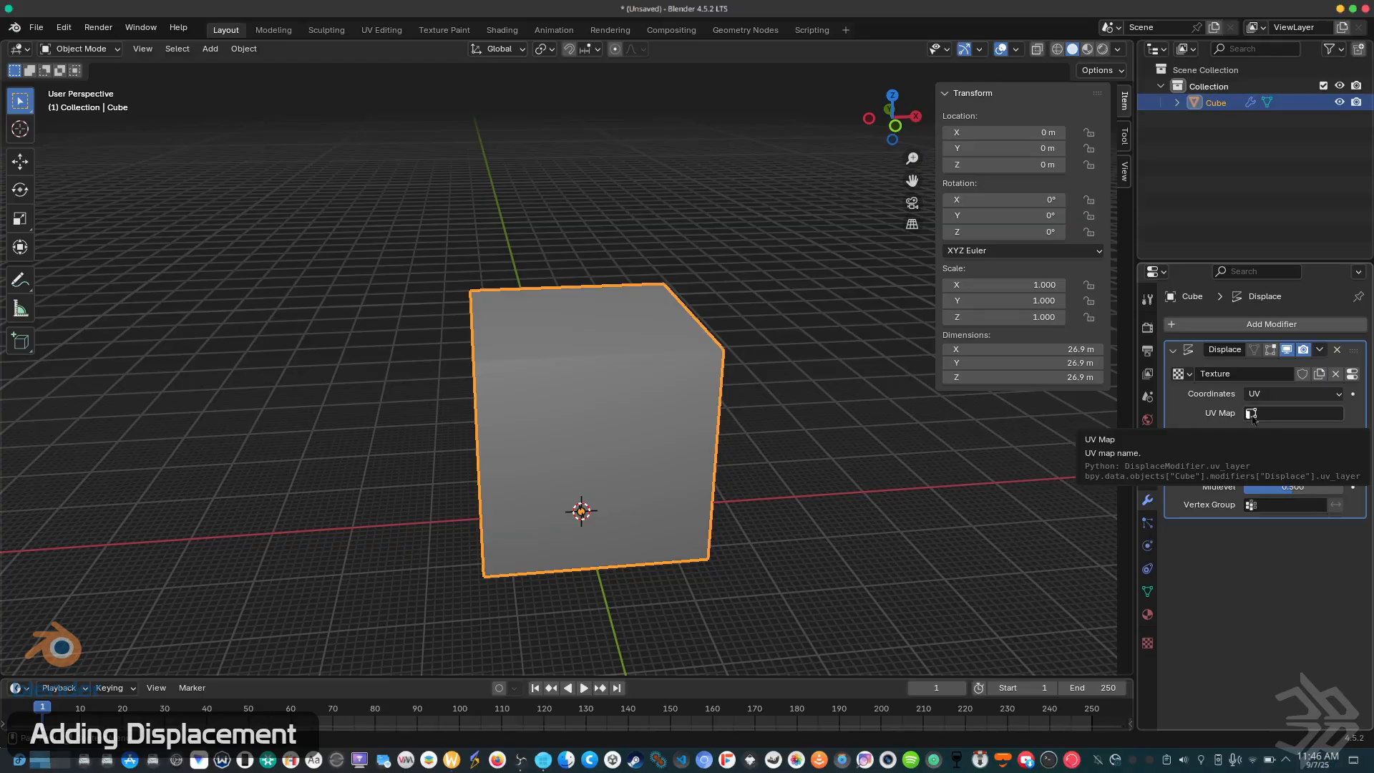
{"action": "left_click", "coordinate": [1253, 416]}
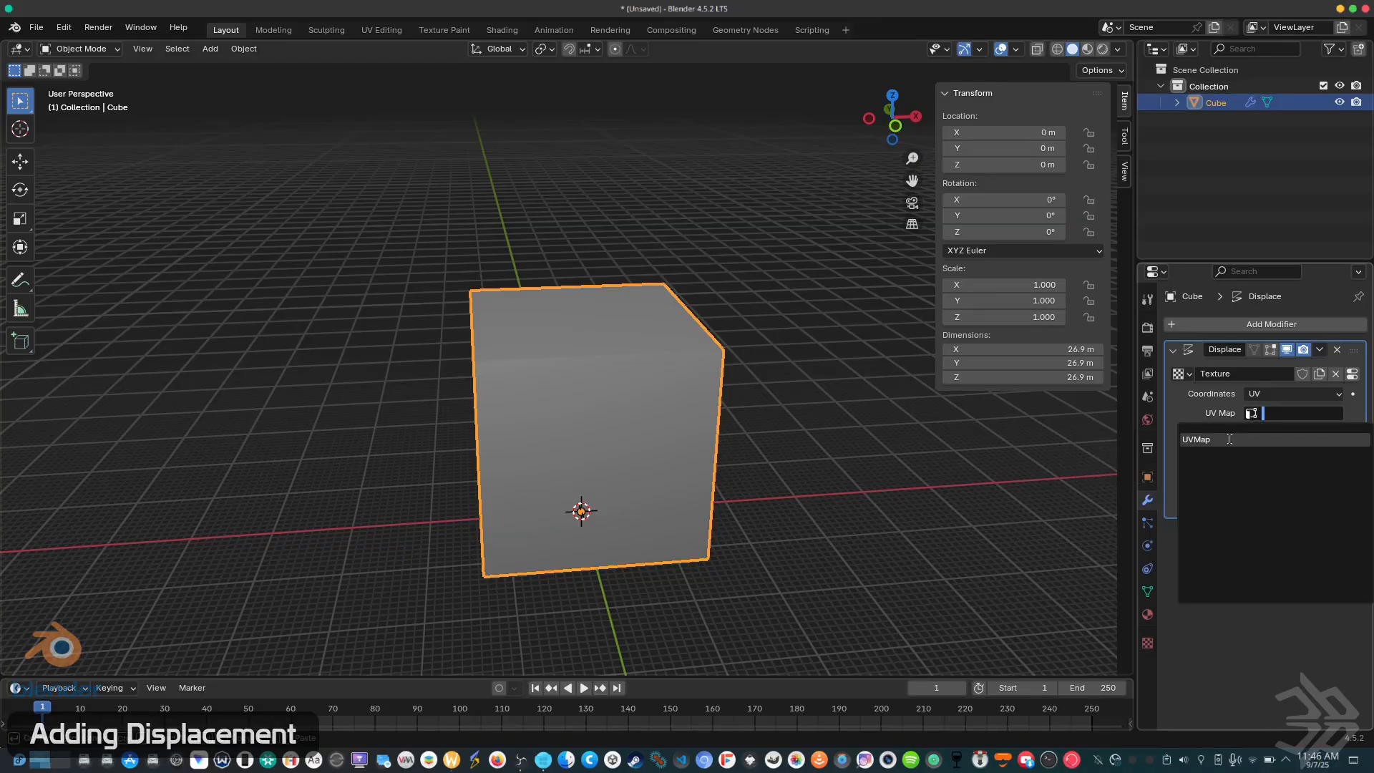
{"action": "left_click", "coordinate": [1230, 439]}
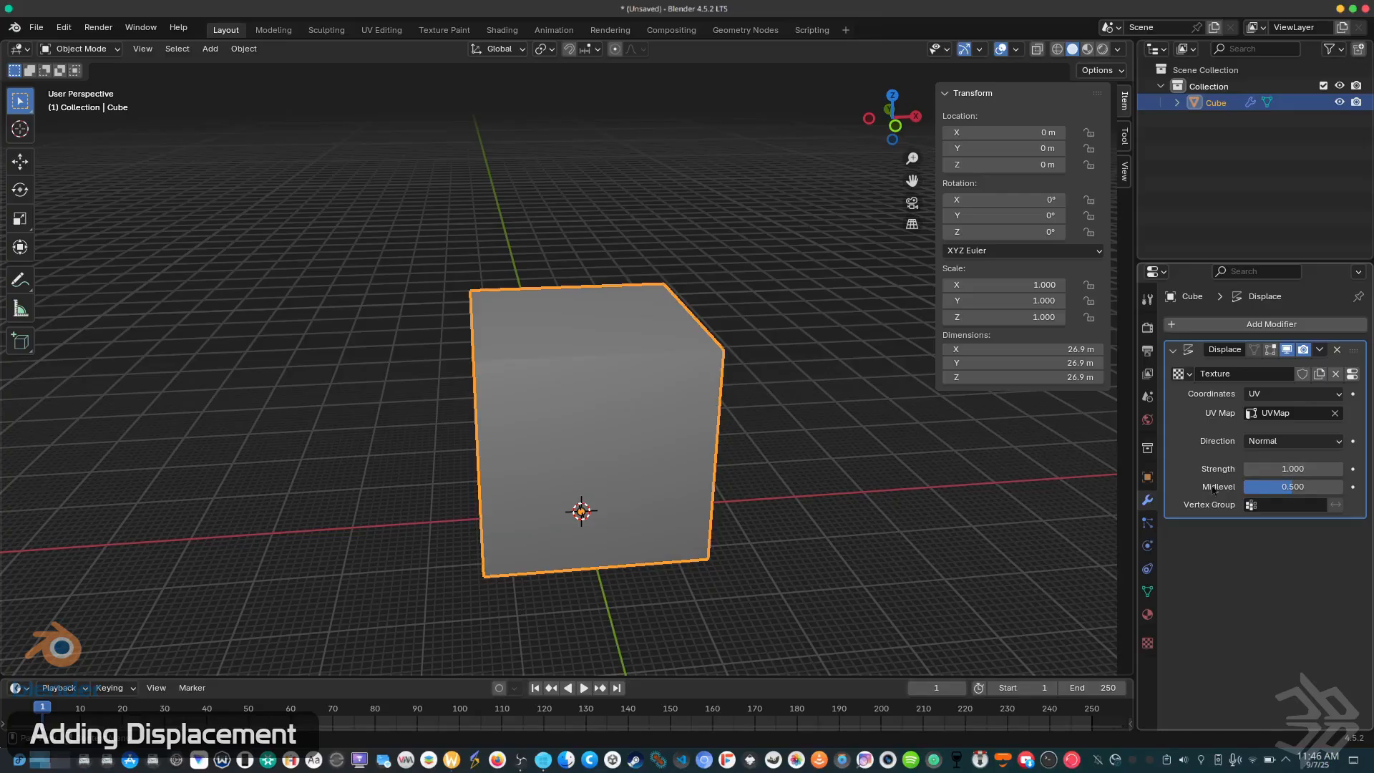
Set the Displace modifier's strength to 0.2.
{"action": "left_click", "coordinate": [1279, 444]}
{"action": "left_click_drag", "start_coordinate": [1280, 468], "coordinate": [1285, 468]}
{"action": "left_click", "coordinate": [1281, 468]}
{"action": "type", "text": ".2"}
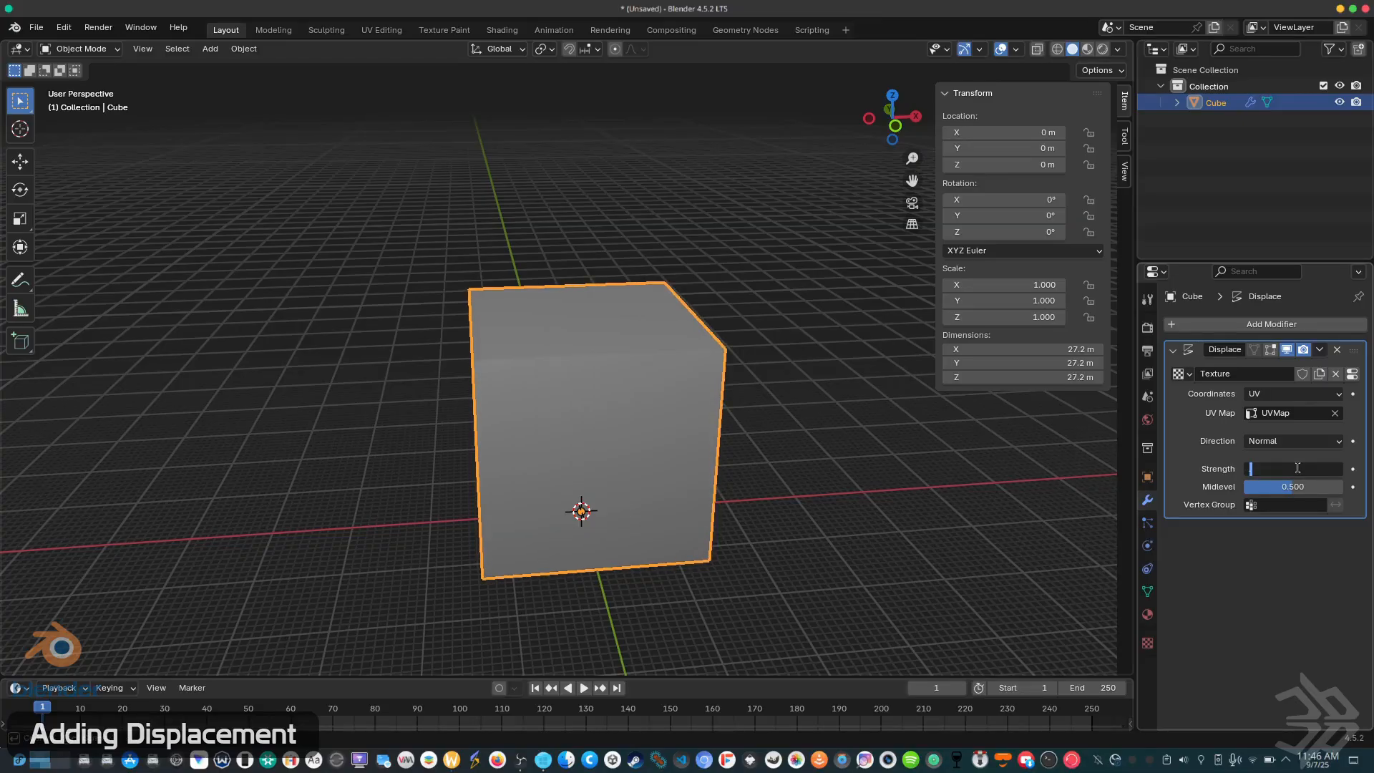
{"action": "key", "text": "Return"}
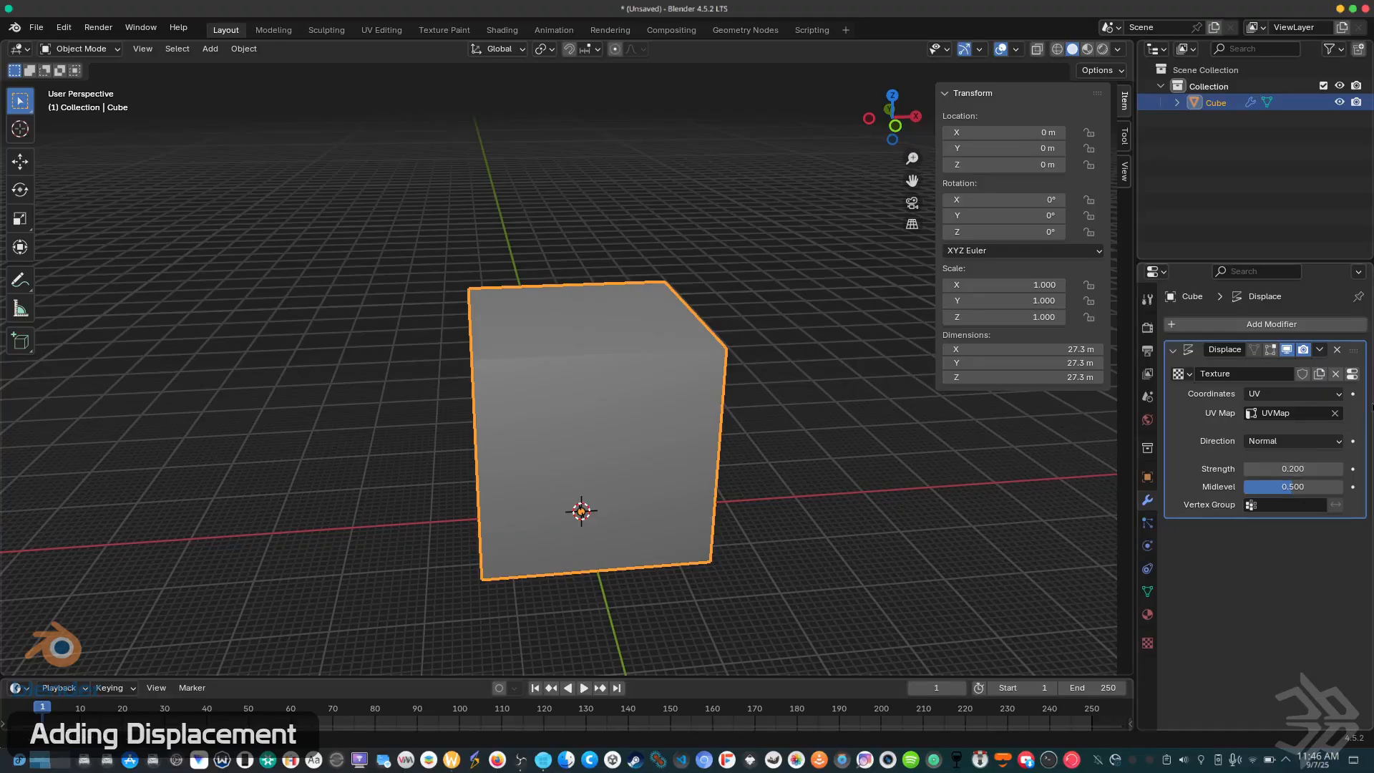
Toggle the Displace modifier's viewport display to check the effect of the reduced strength on the cube, leaving it enabled.
{"action": "left_click", "coordinate": [1289, 353]}
{"action": "left_click", "coordinate": [1289, 352]}
{"action": "left_click", "coordinate": [1289, 352]}
{"action": "left_click", "coordinate": [1289, 352]}
{"action": "left_click", "coordinate": [1289, 353]}
{"action": "left_click", "coordinate": [1289, 353]}
{"action": "left_click", "coordinate": [1290, 352]}
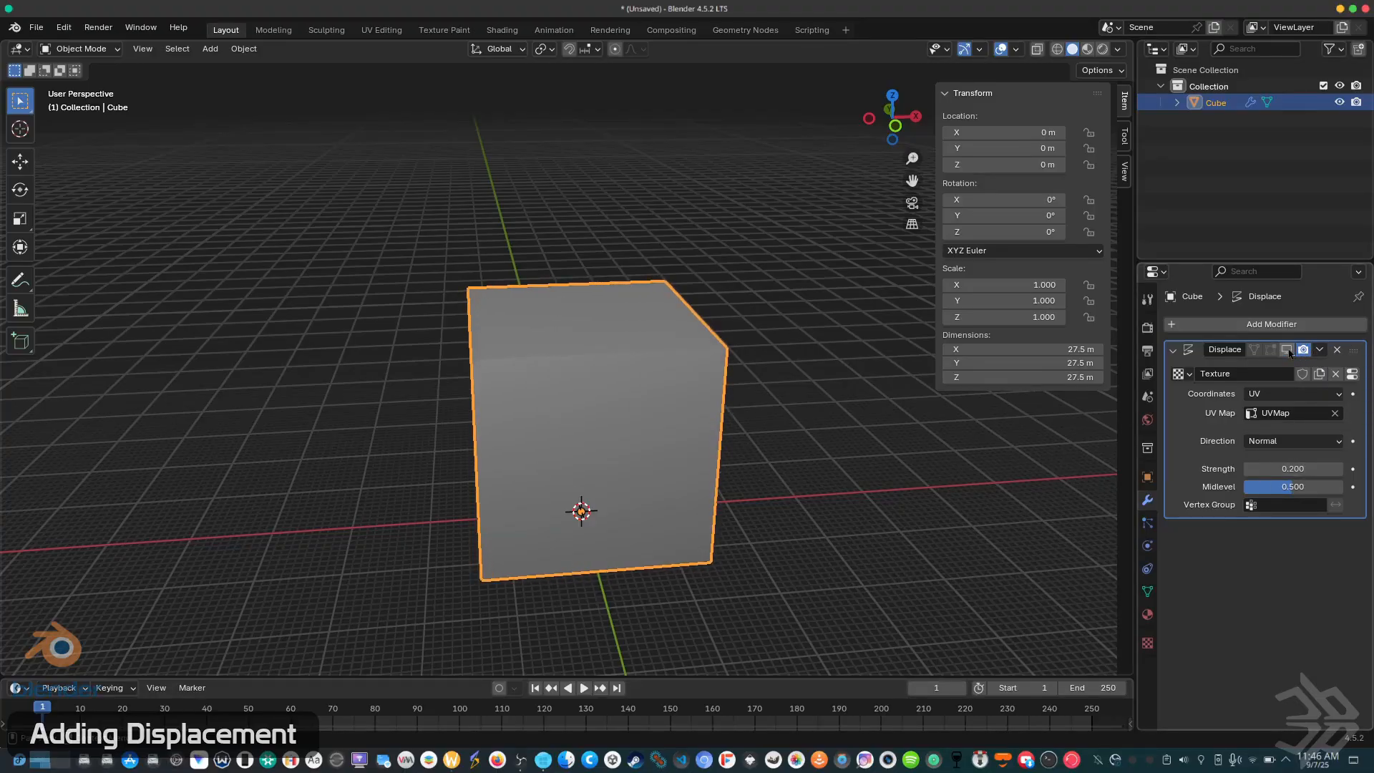
{"action": "left_click", "coordinate": [1287, 351]}
{"action": "middle_click_drag", "start_coordinate": [927, 559], "coordinate": [975, 582]}
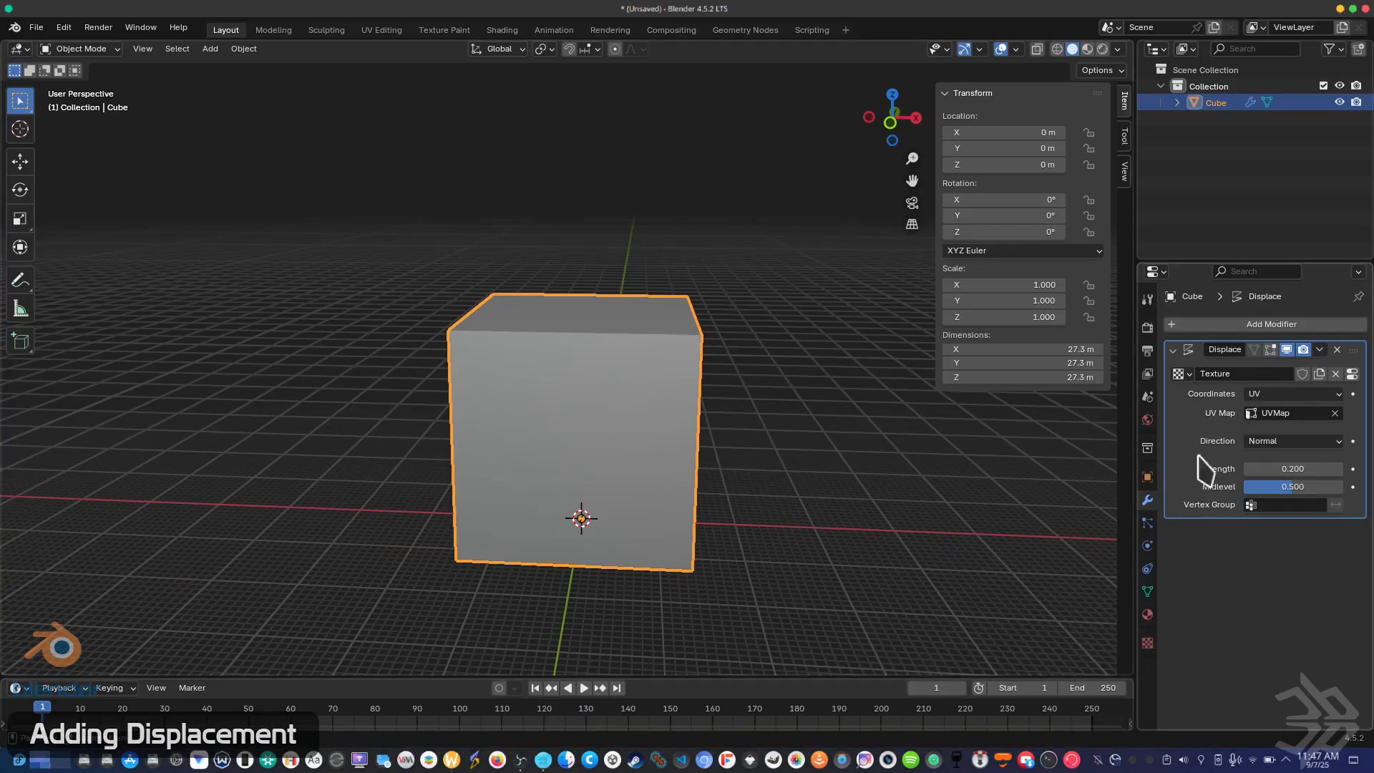
Change the type of the Displace modifier's texture to Musgrave.
{"action": "left_click", "coordinate": [1149, 644]}
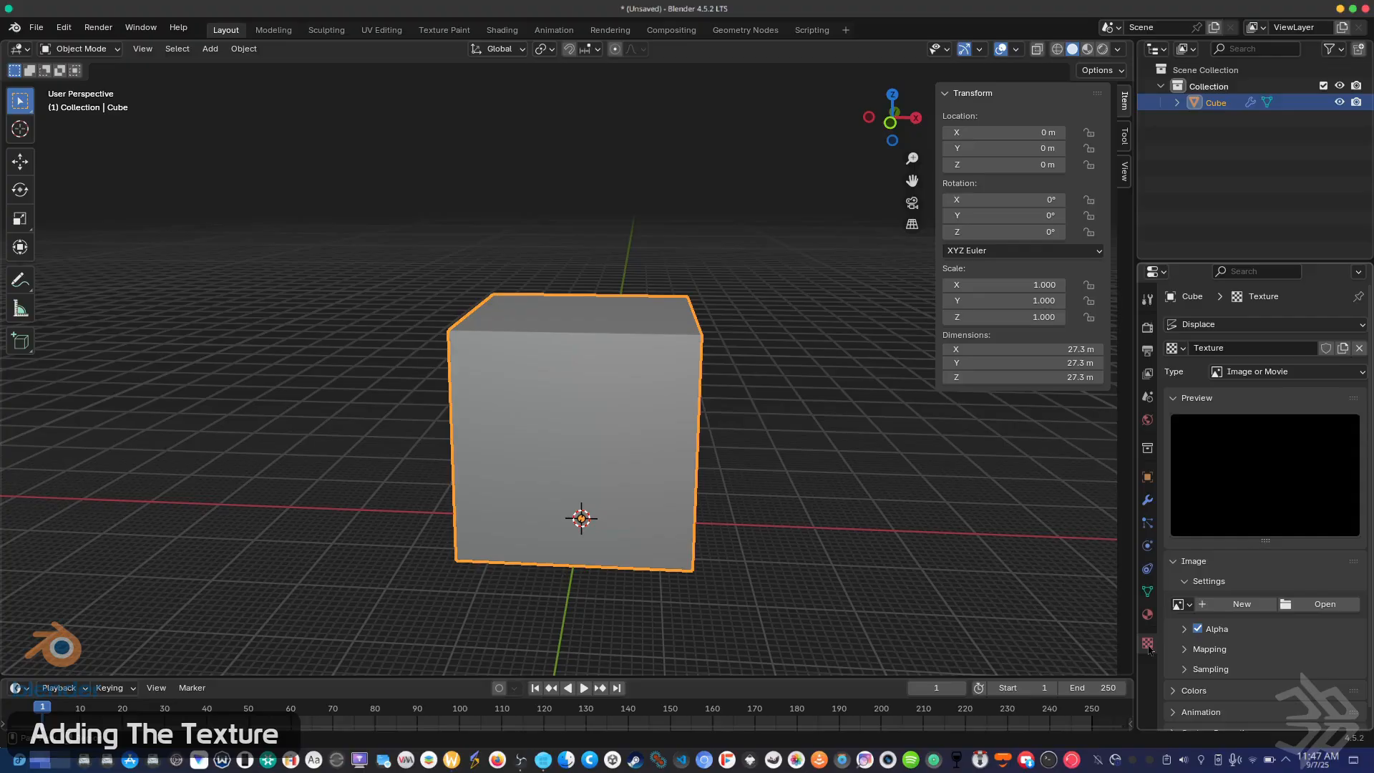
{"action": "left_click", "coordinate": [1262, 375]}
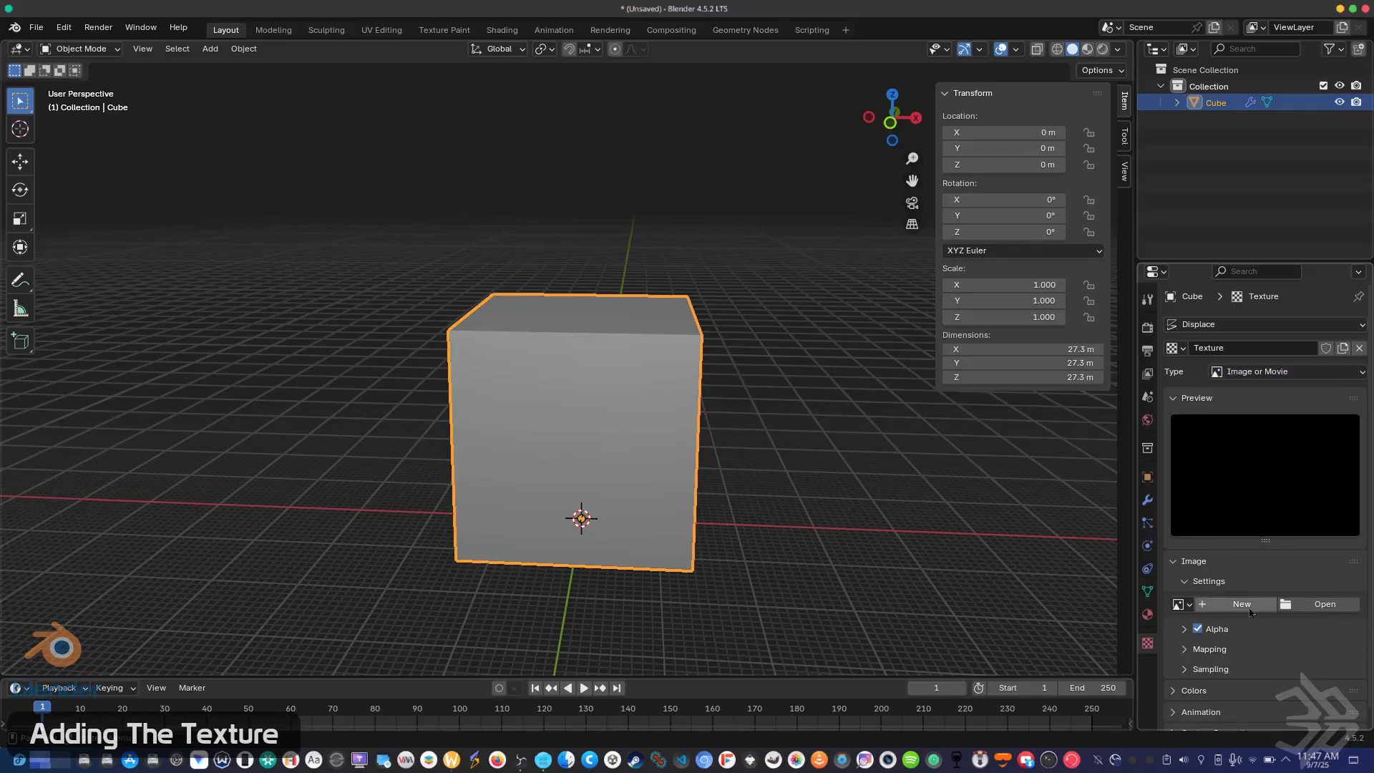
{"action": "left_click", "coordinate": [1260, 372]}
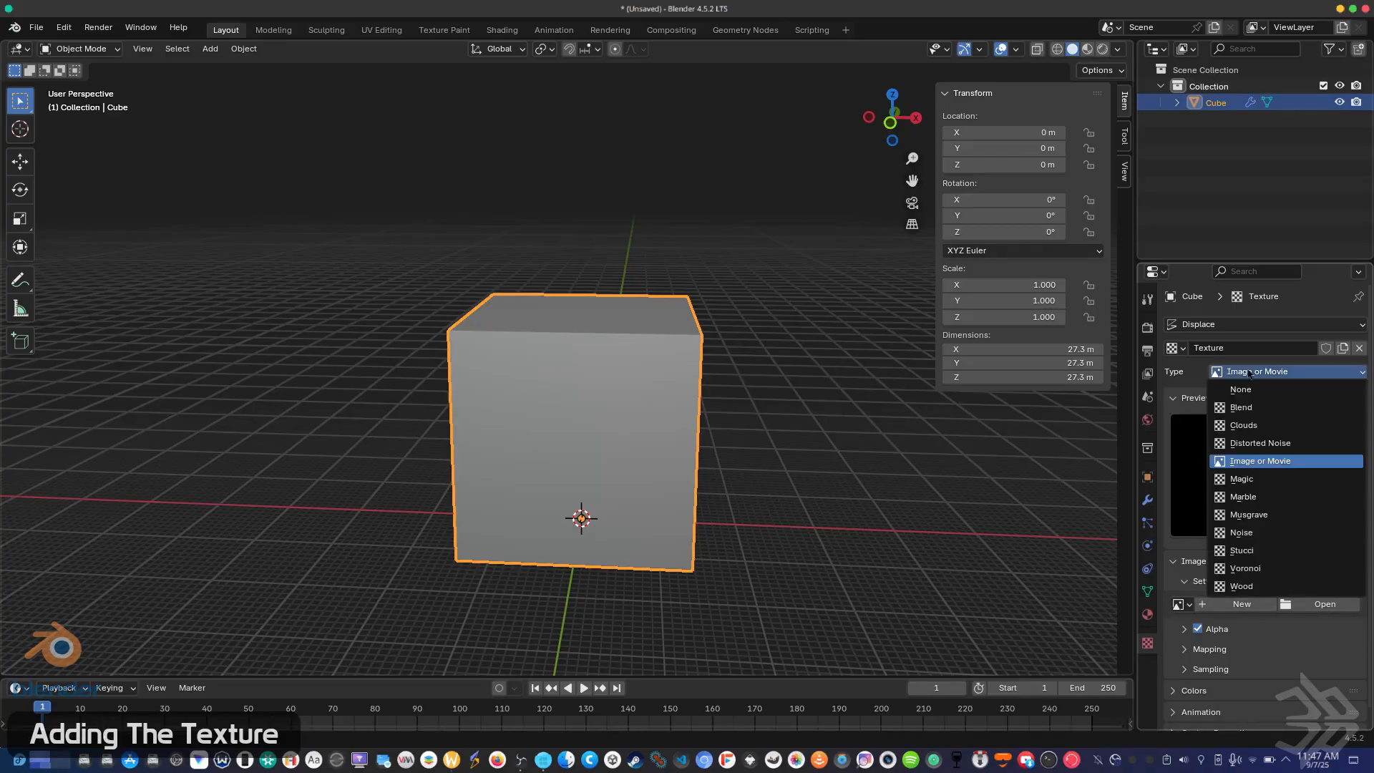
{"action": "left_click", "coordinate": [1252, 515]}
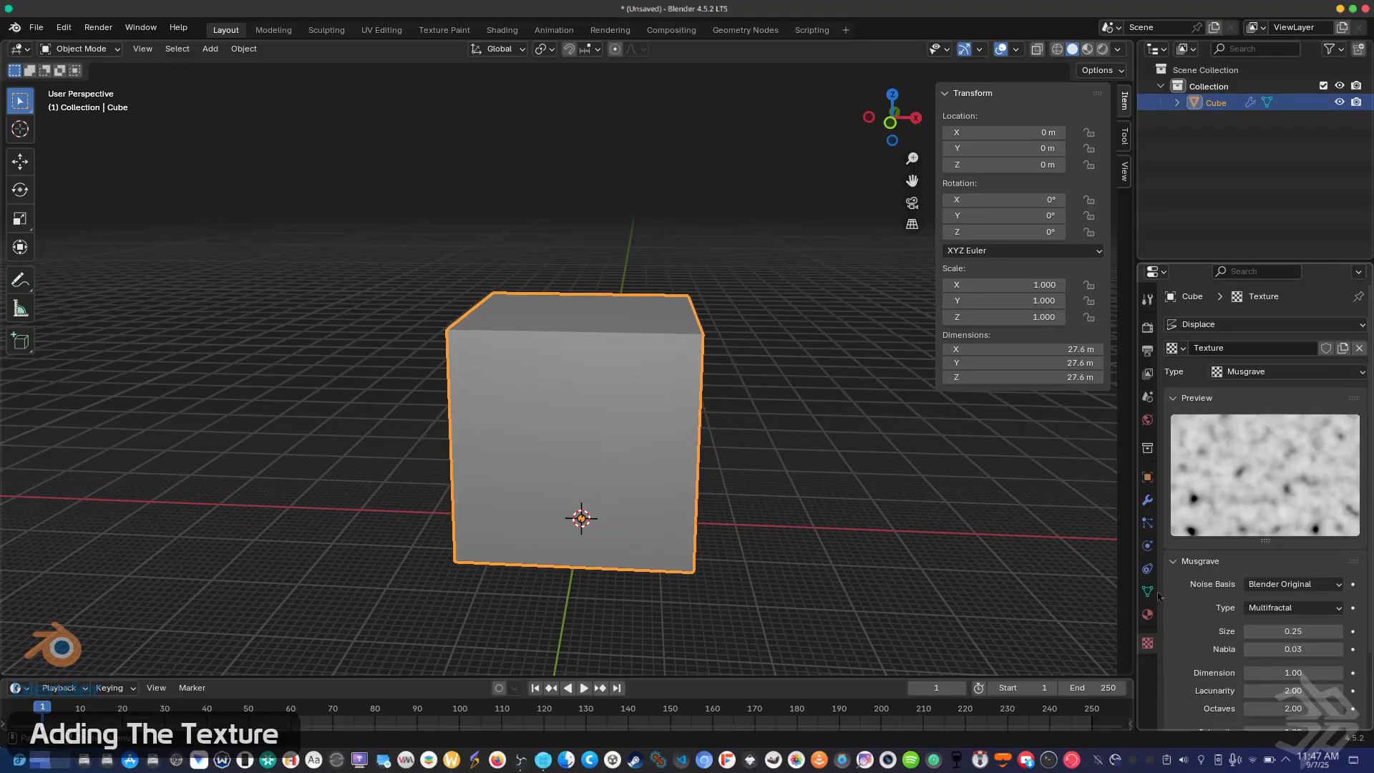
{"action": "middle_click_drag", "start_coordinate": [834, 604], "coordinate": [852, 577]}
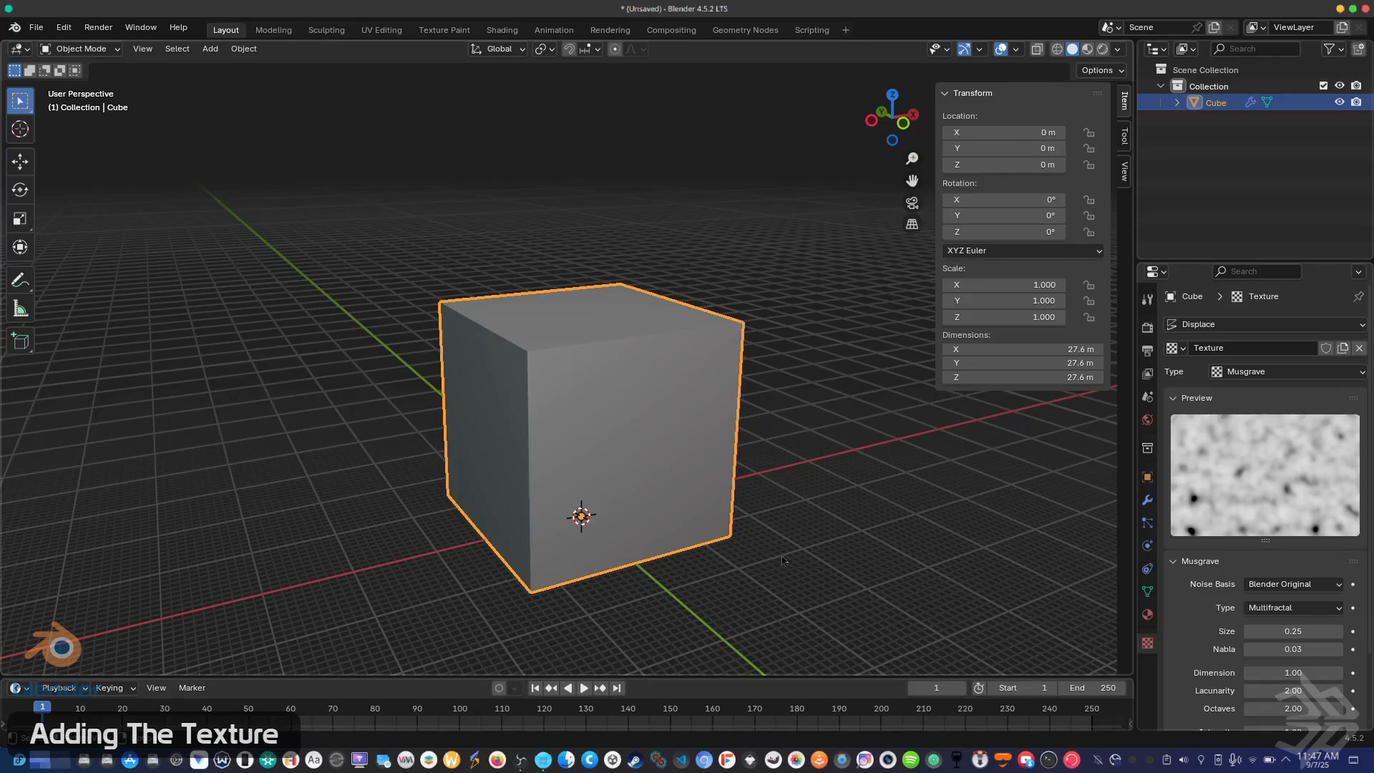
{"action": "middle_click_drag", "start_coordinate": [790, 524], "coordinate": [718, 476]}
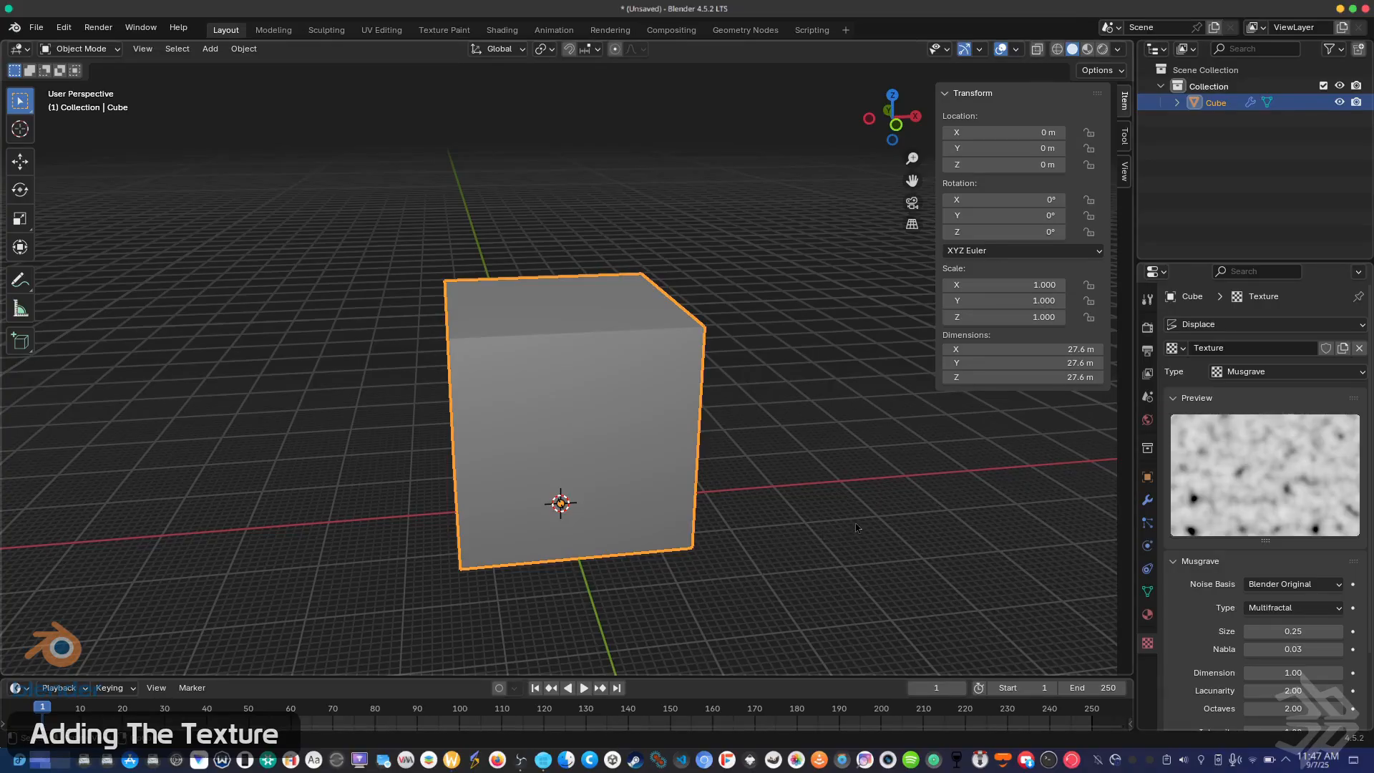
{"action": "middle_click_drag", "start_coordinate": [730, 503], "coordinate": [537, 312]}
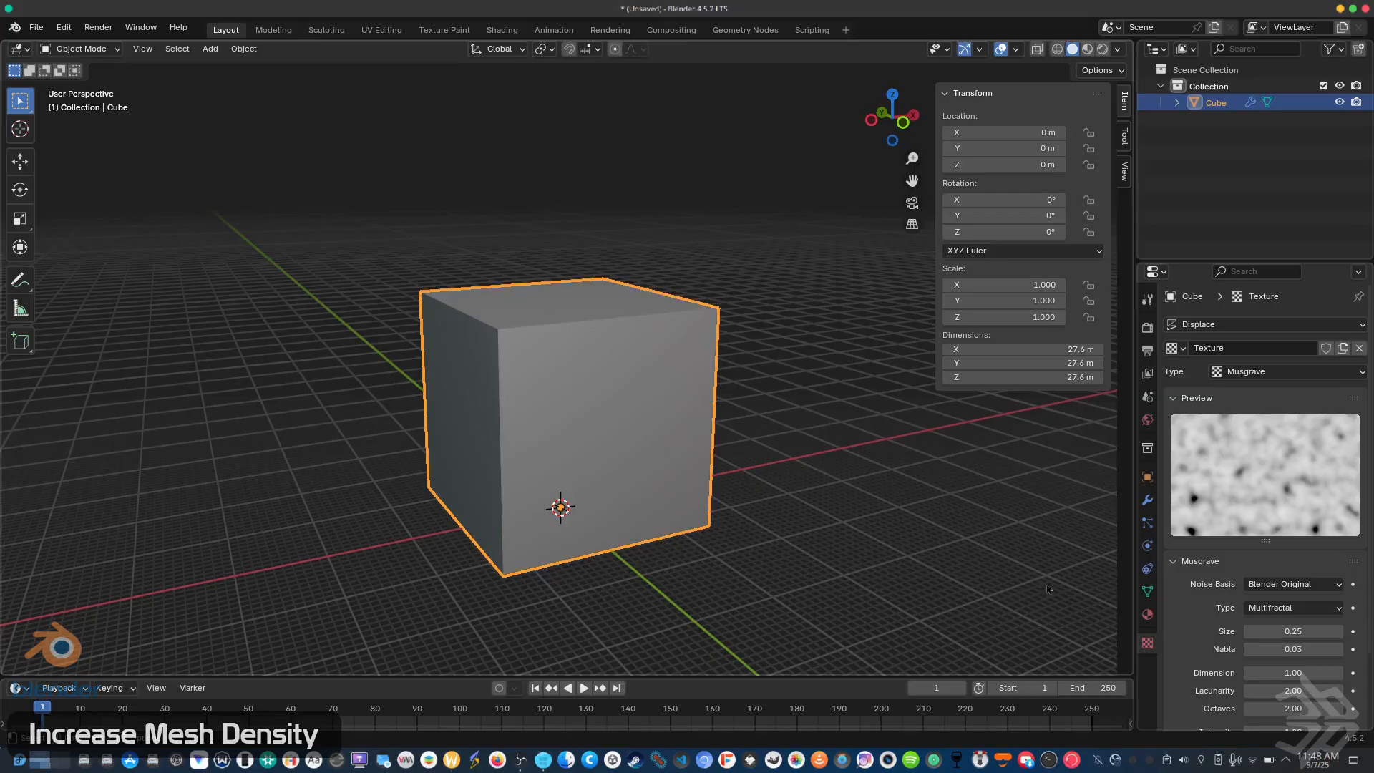
Add a Subdivision Surface modifier to the cube and move it above the Displace modifier in the stack.
{"action": "left_click", "coordinate": [1147, 501]}
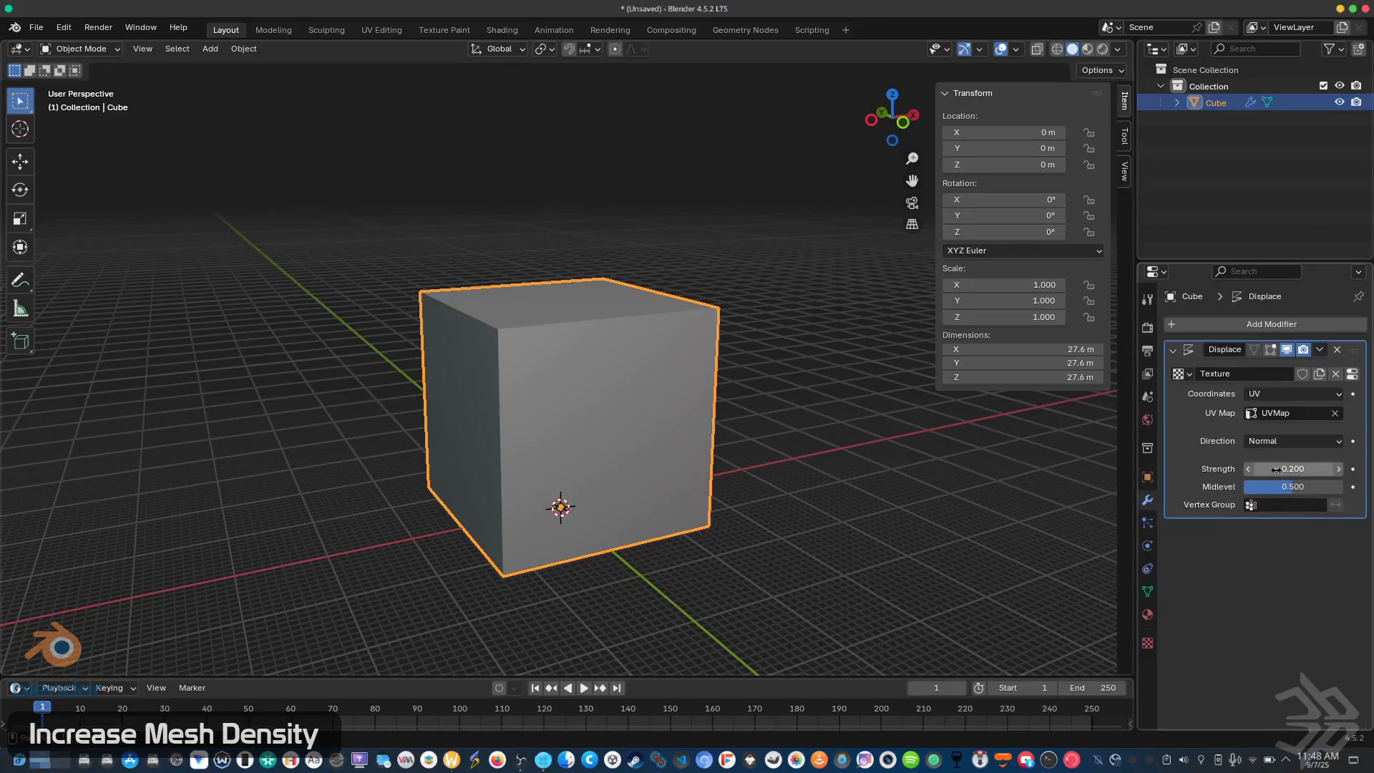
{"action": "left_click", "coordinate": [1242, 325]}
{"action": "mouse_move", "coordinate": [1241, 329]}
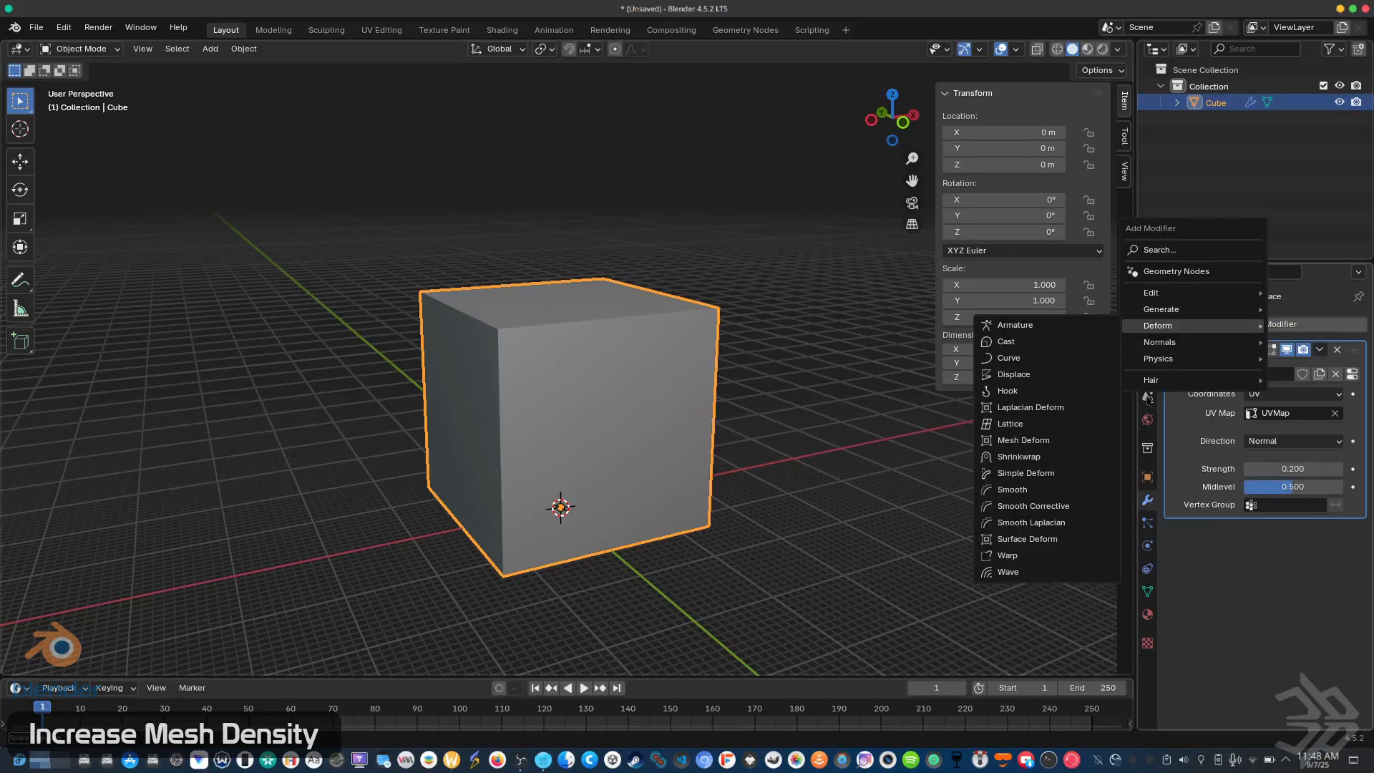
{"action": "mouse_move", "coordinate": [1161, 309]}
{"action": "left_click", "coordinate": [1067, 532]}
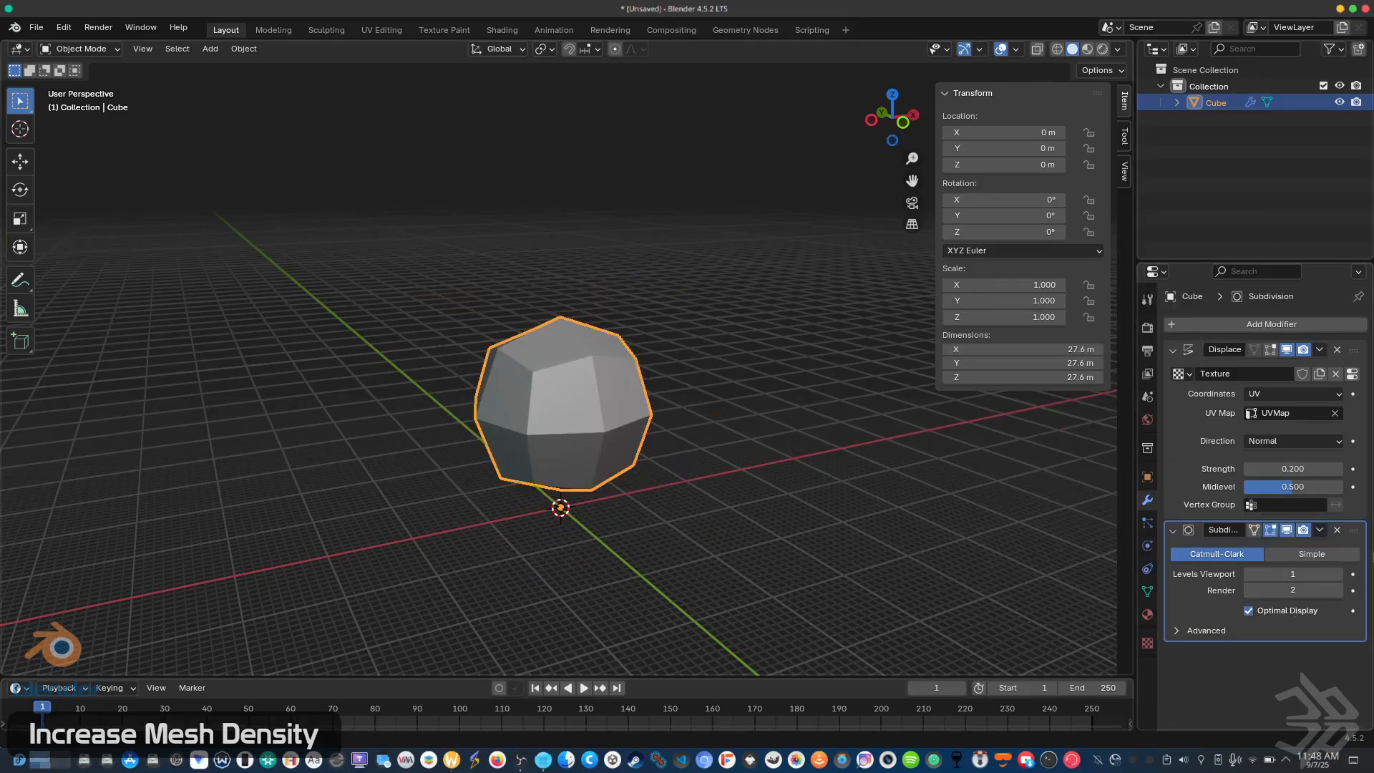
{"action": "left_click_drag", "start_coordinate": [1354, 531], "coordinate": [1353, 351]}
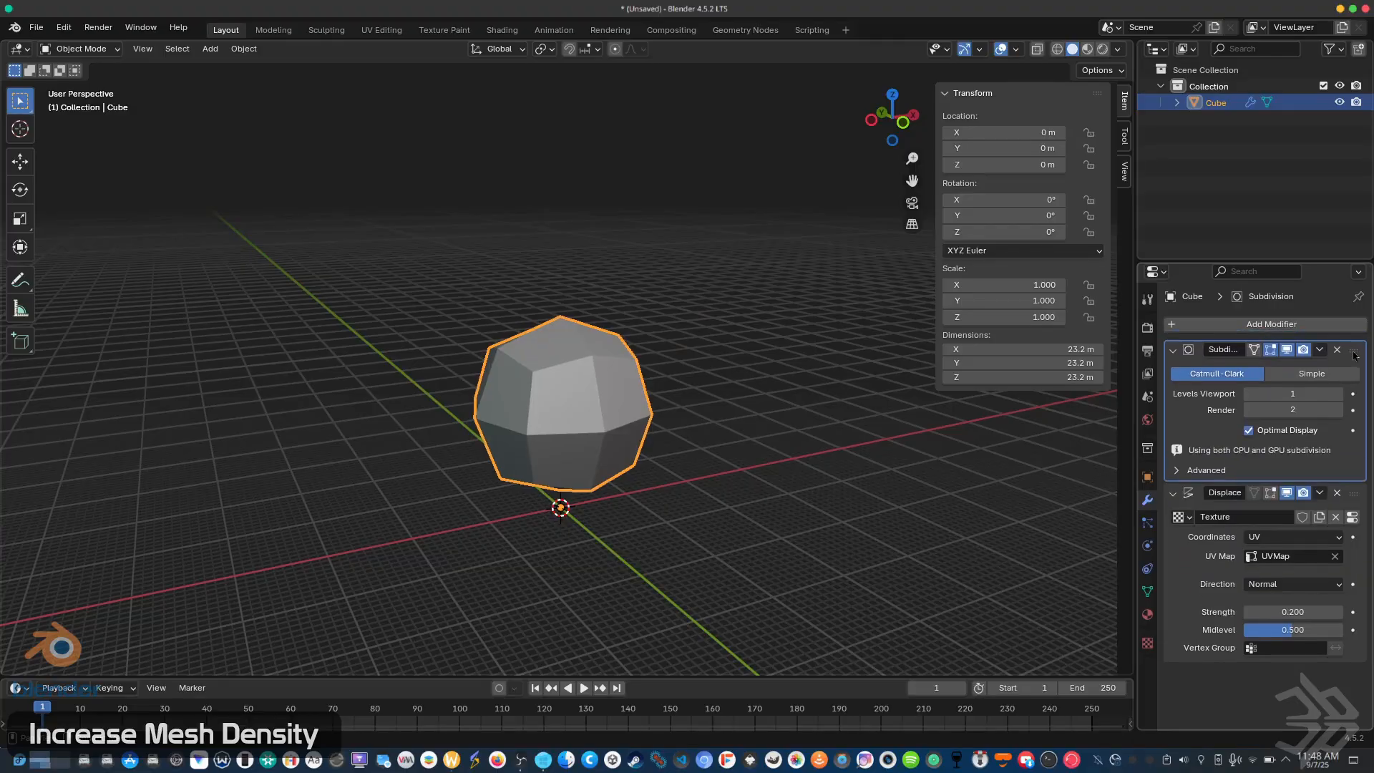
Set the mean crease of all the cube's edges to 1 in Edit Mode and return to Object Mode.
{"action": "key", "text": "Tab"}
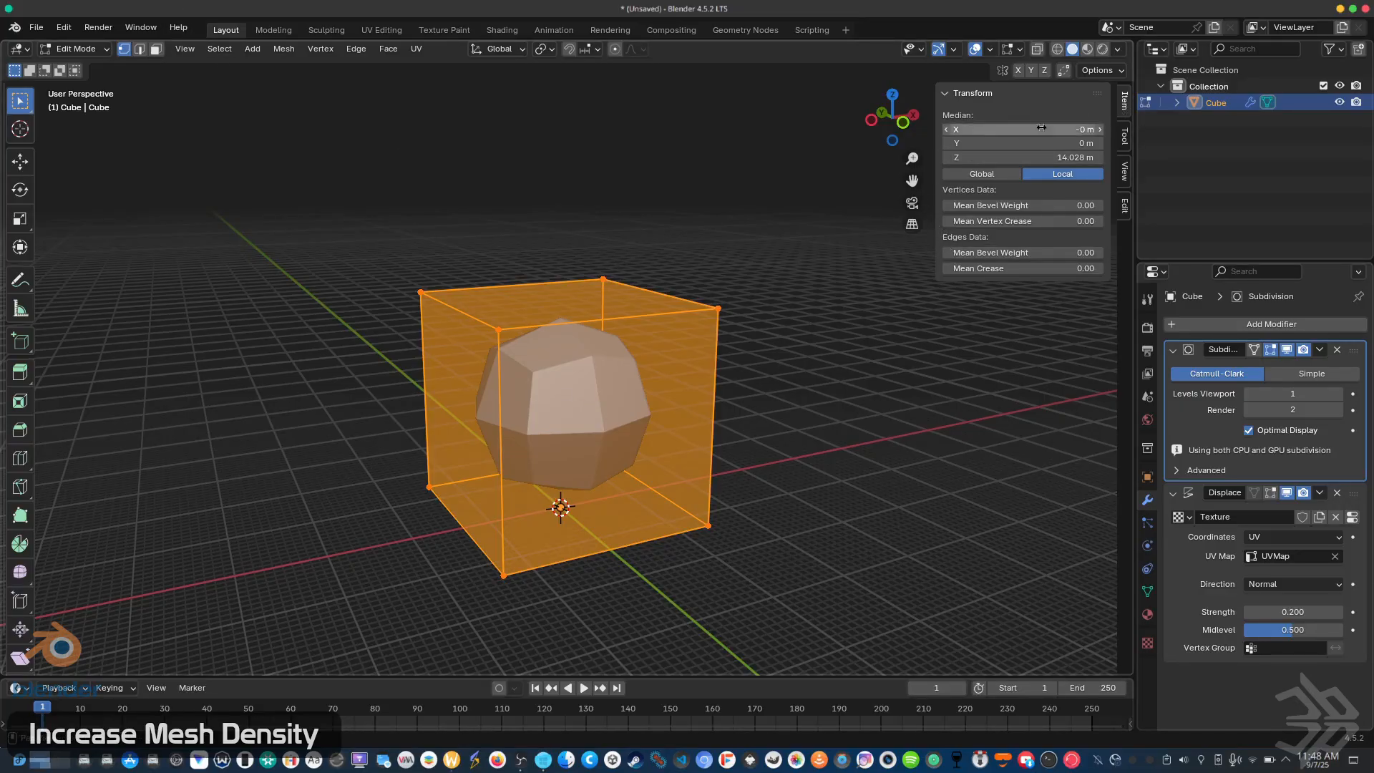
{"action": "left_click", "coordinate": [990, 269]}
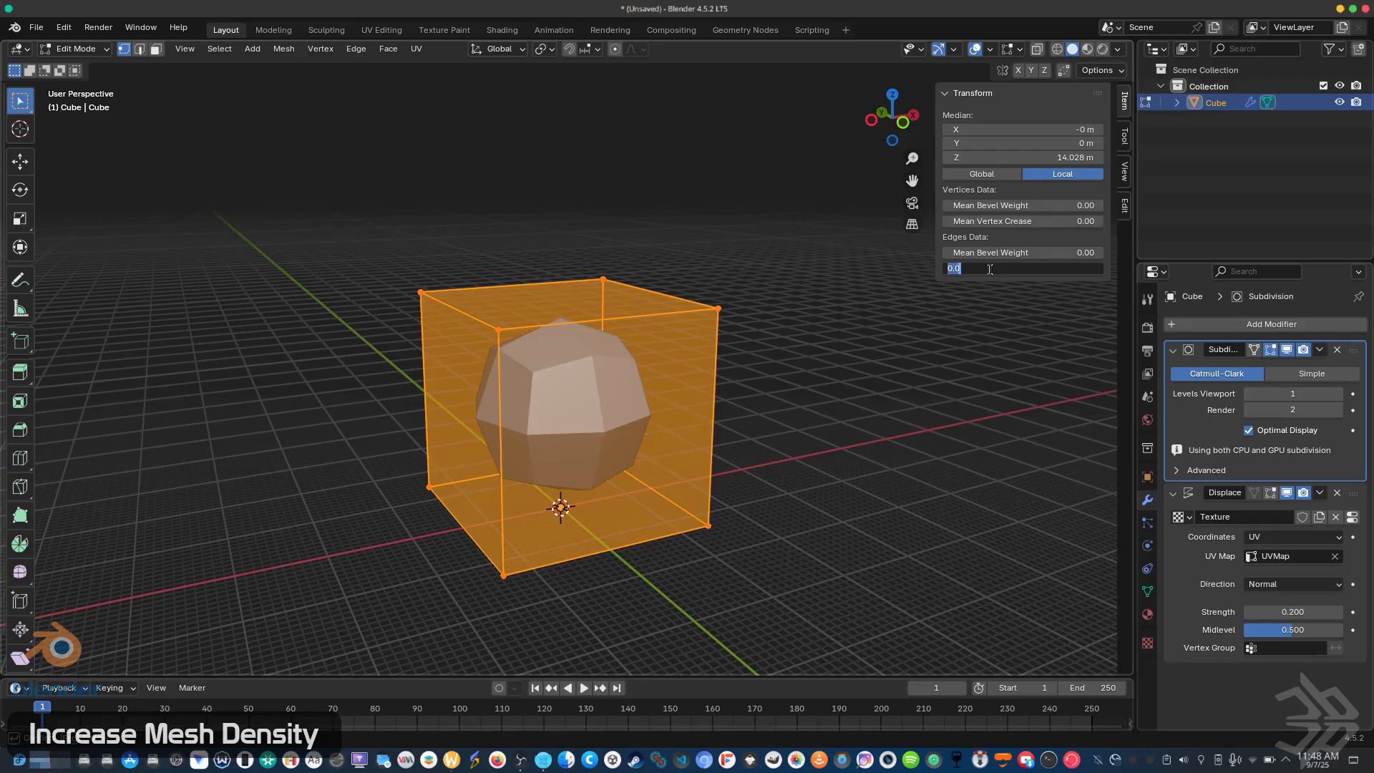
{"action": "type", "text": "1"}
{"action": "key", "text": "Return"}
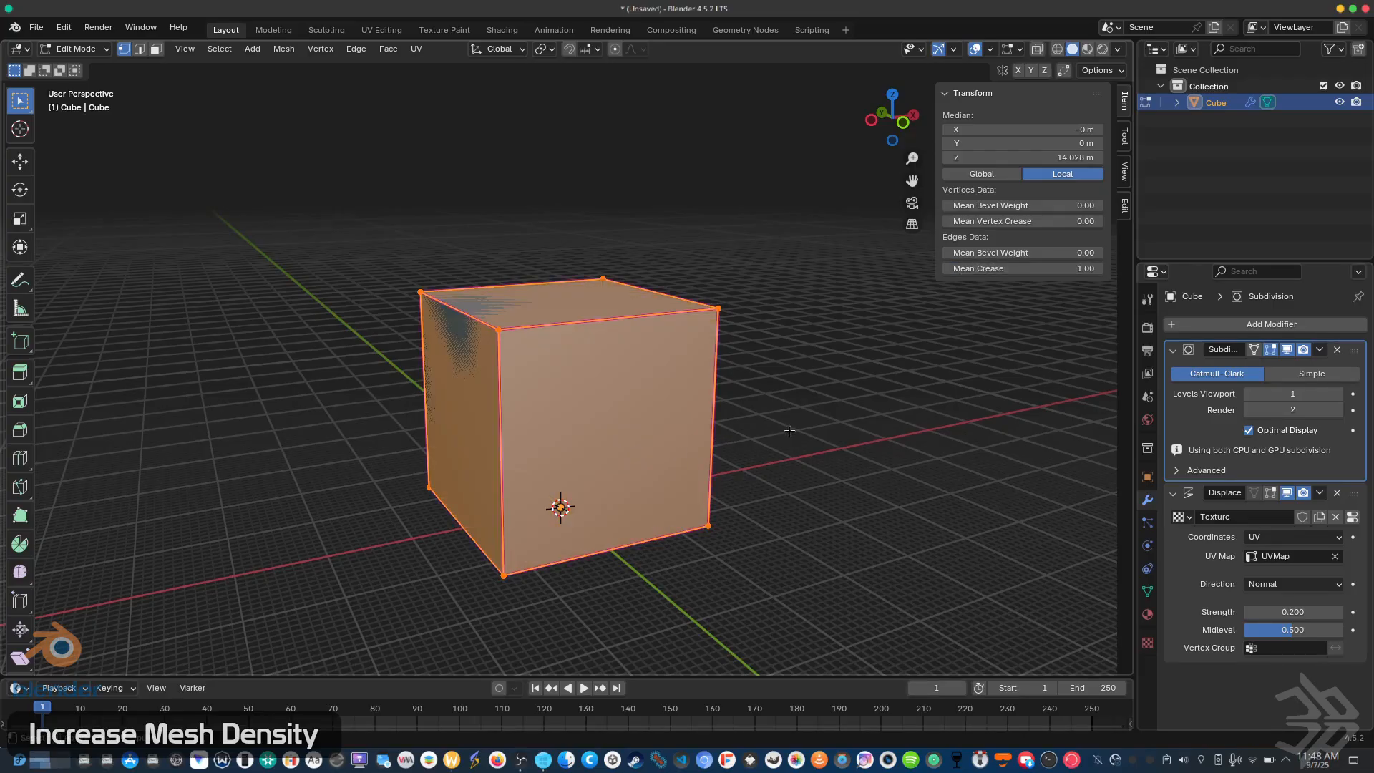
{"action": "key", "text": "Tab"}
Subdivide all faces of the cube in Edit Mode with 10 cuts and return to Object Mode.
{"action": "middle_click_drag", "start_coordinate": [790, 458], "coordinate": [830, 546]}
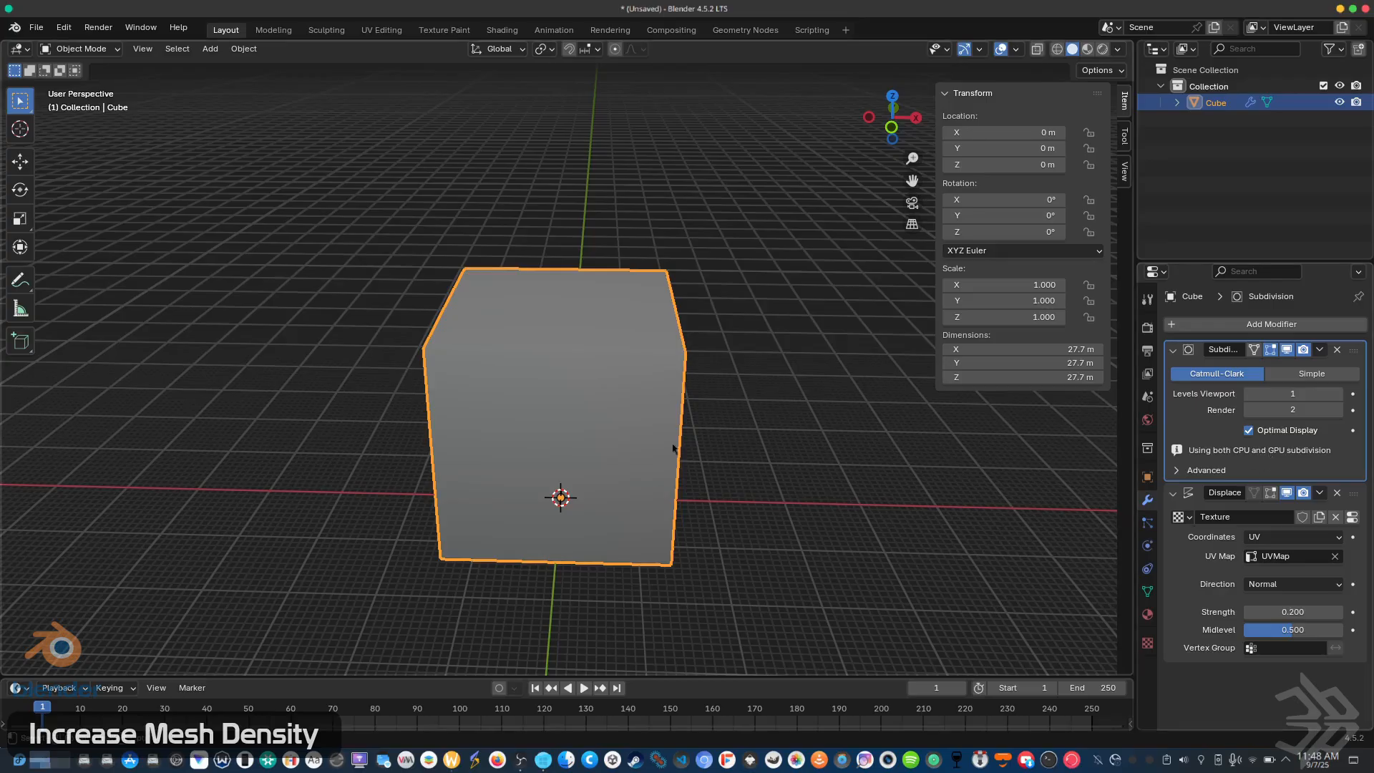
{"action": "mouse_move", "coordinate": [628, 405]}
{"action": "middle_mouse_down"}
{"action": "mouse_move", "coordinate": [644, 414]}
{"action": "mouse_move", "coordinate": [745, 385]}
{"action": "mouse_move", "coordinate": [626, 408]}
{"action": "middle_mouse_up"}
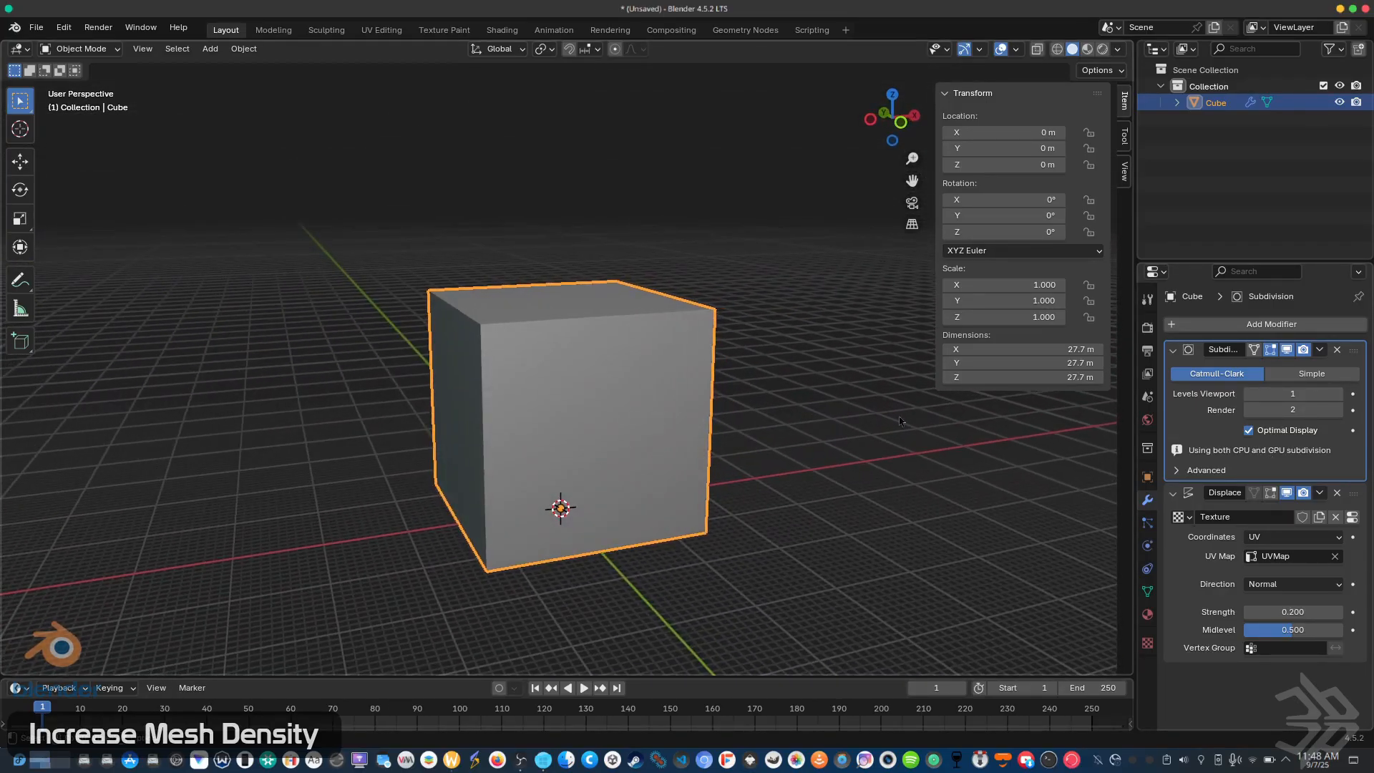
{"action": "middle_click_drag", "start_coordinate": [792, 460], "coordinate": [704, 440]}
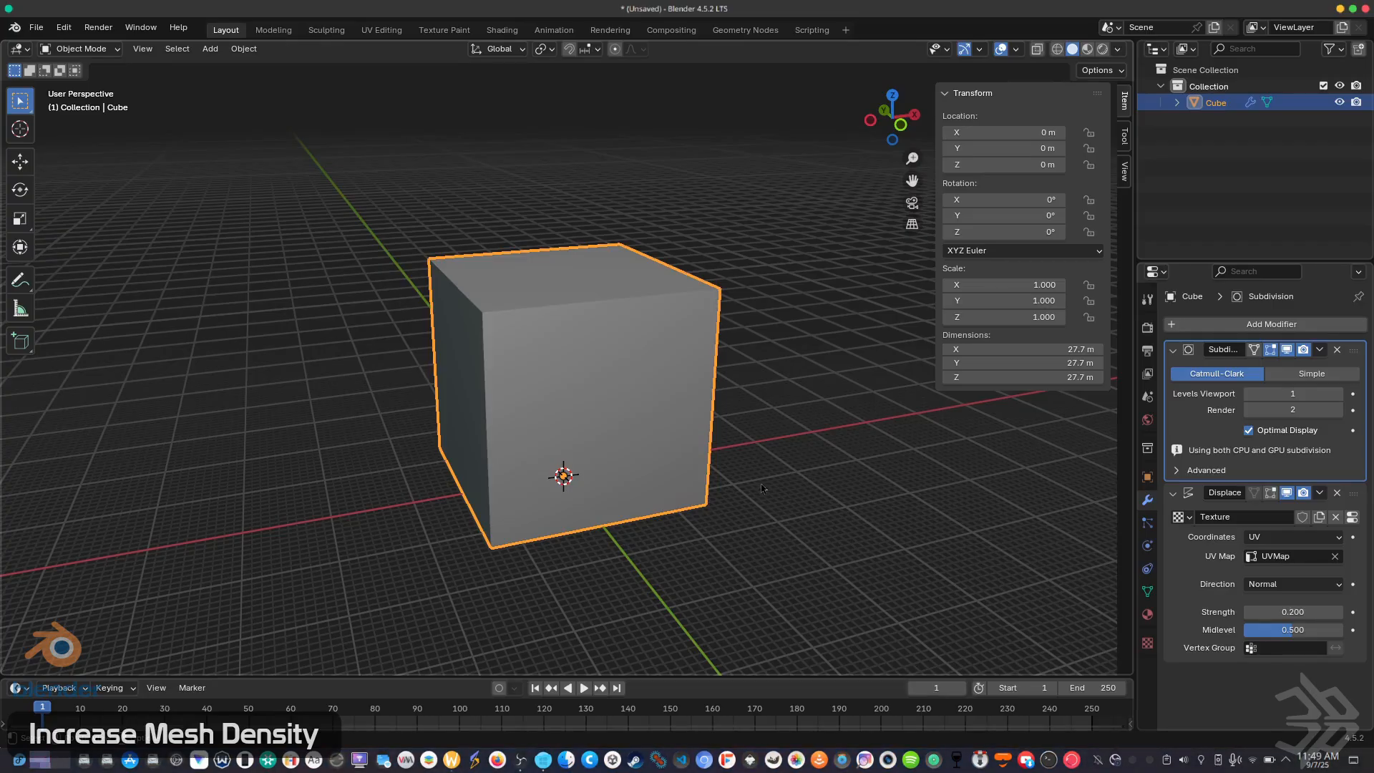
{"action": "middle_click_drag", "start_coordinate": [771, 450], "coordinate": [709, 434]}
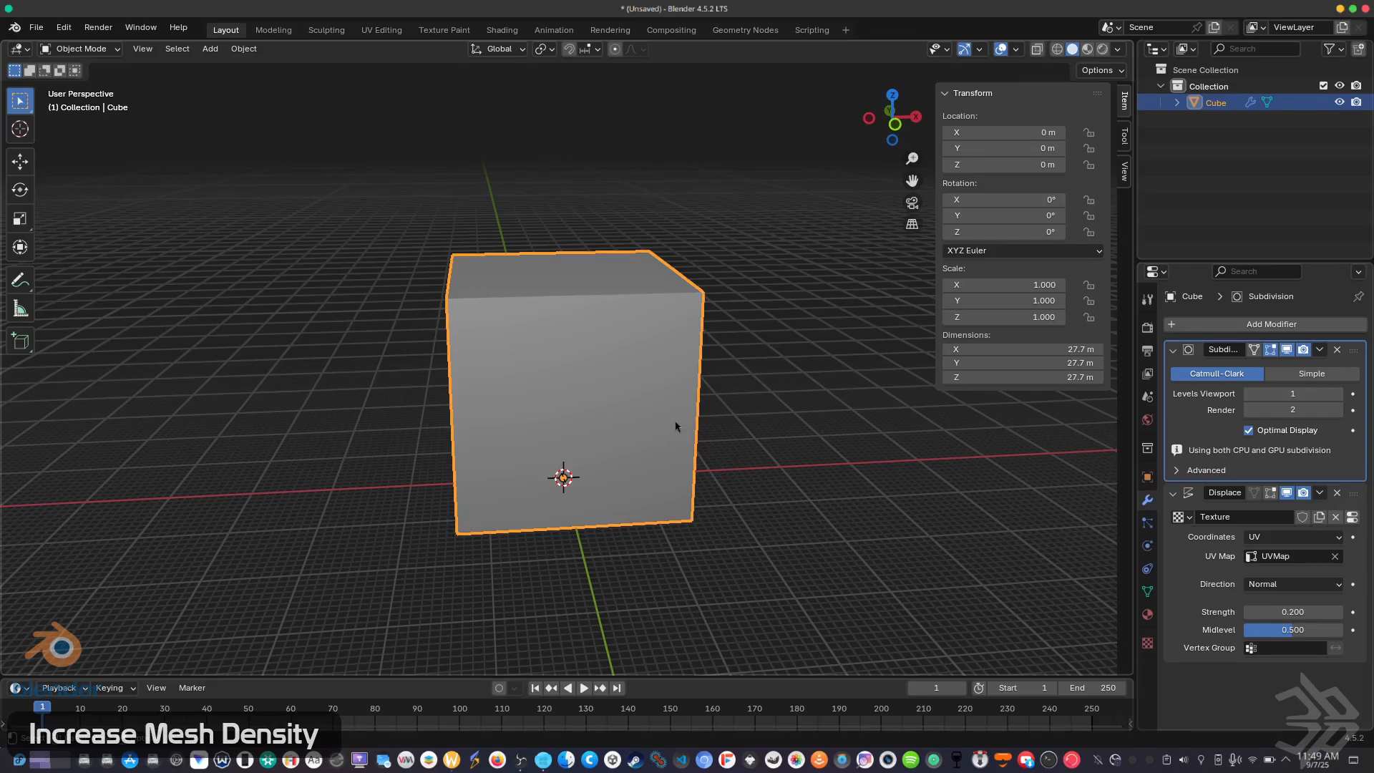
{"action": "key", "text": "Tab"}
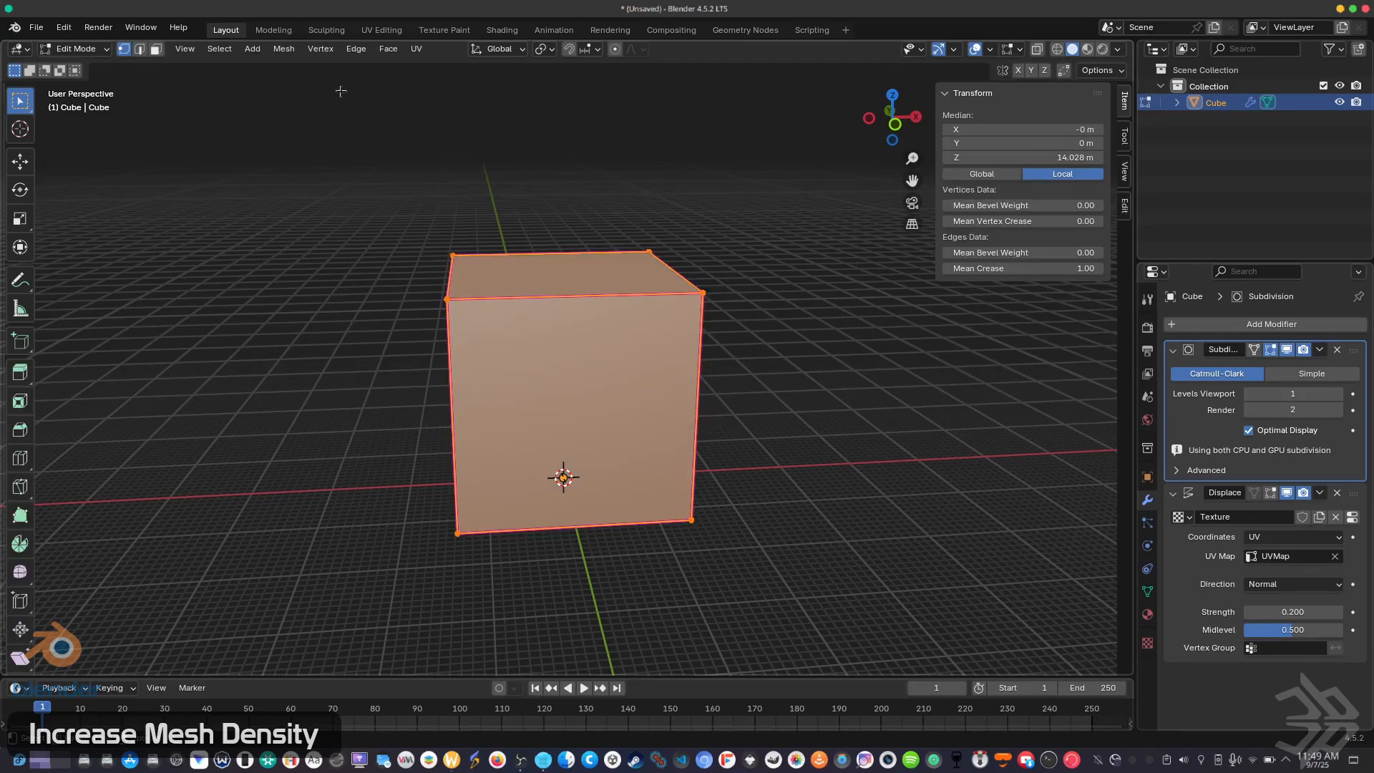
{"action": "left_click", "coordinate": [156, 51]}
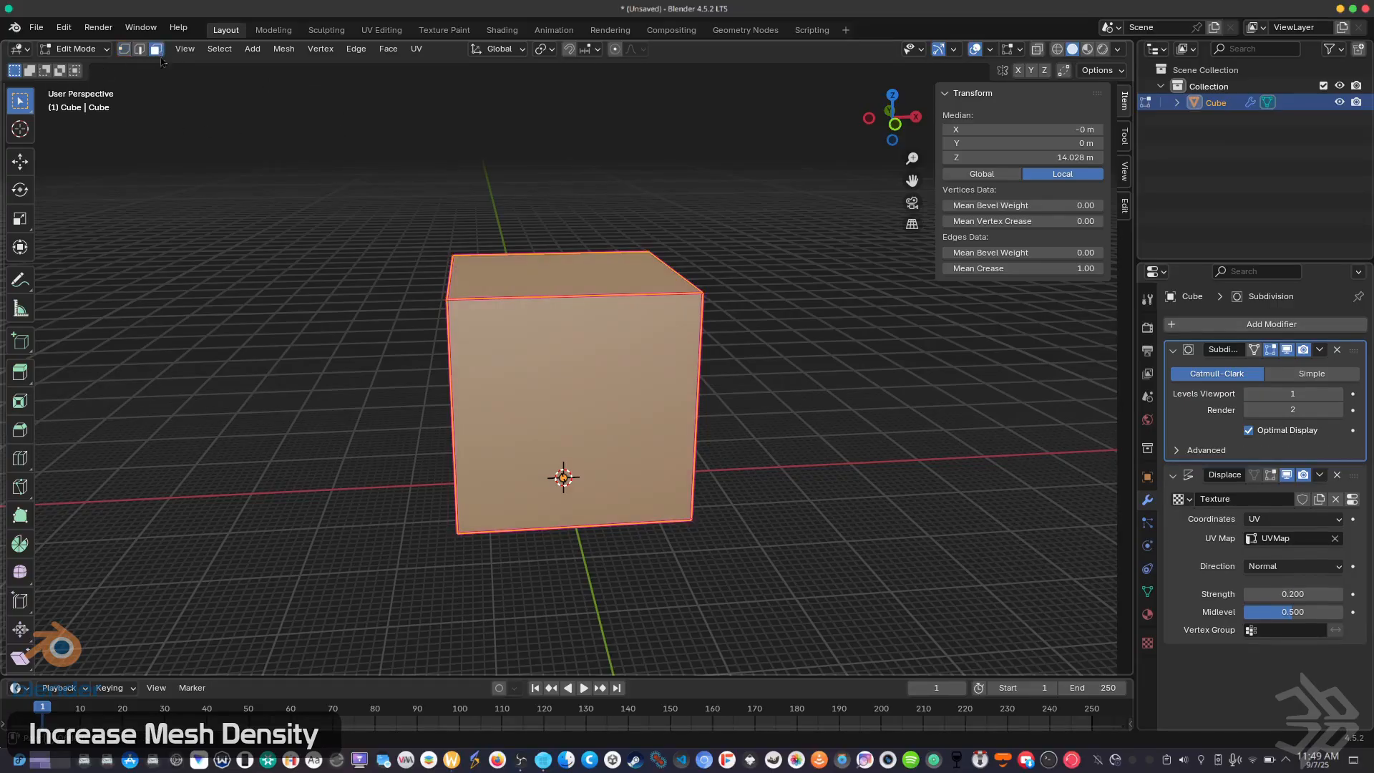
{"action": "right_click", "coordinate": [577, 314]}
{"action": "left_click", "coordinate": [568, 356]}
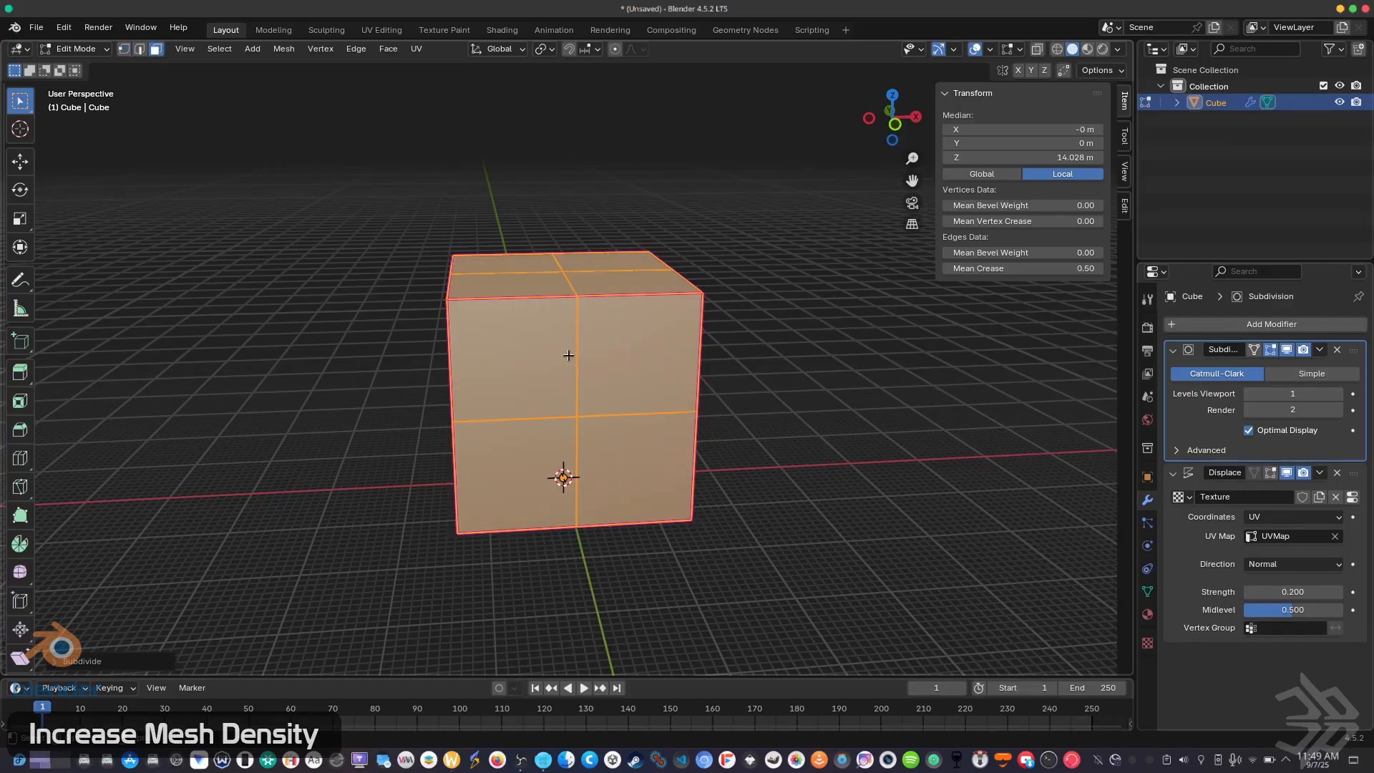
{"action": "left_click", "coordinate": [98, 666]}
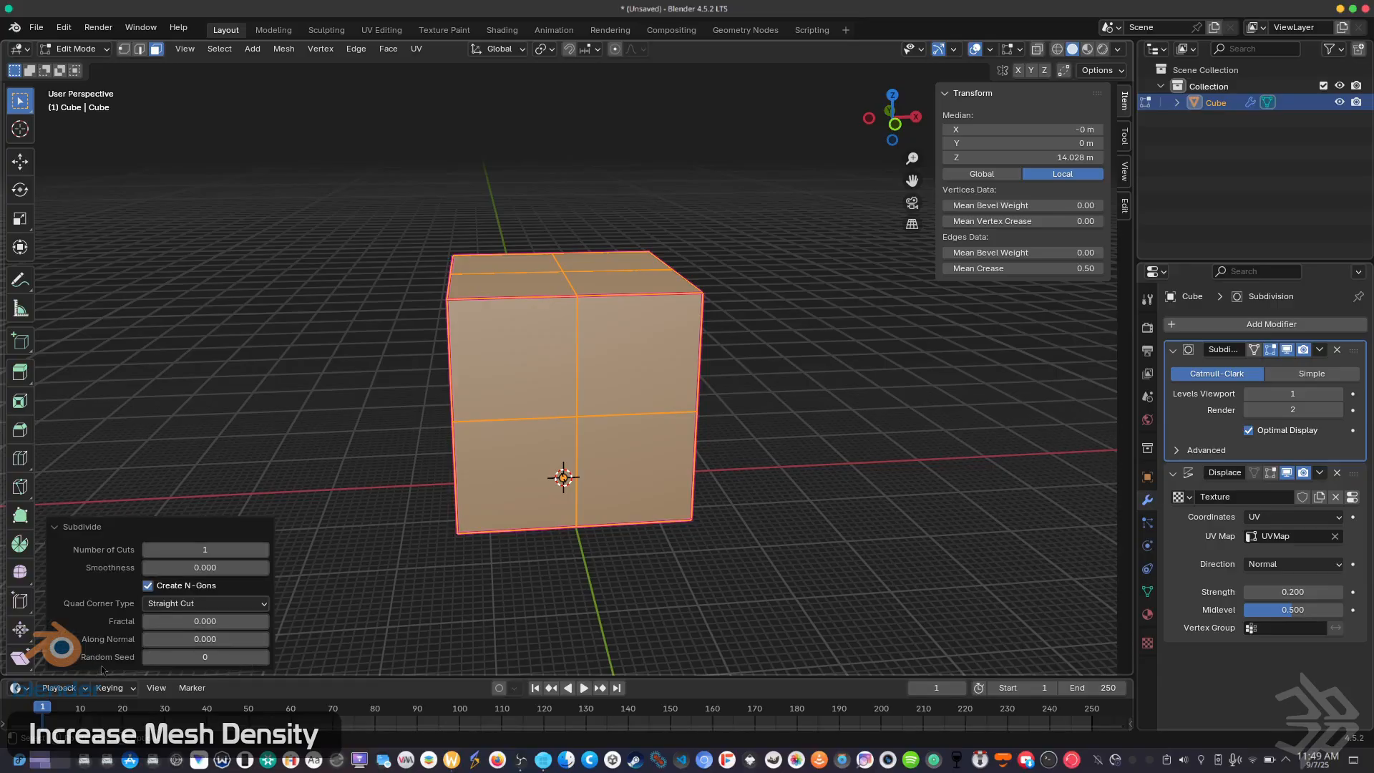
{"action": "left_click_drag", "start_coordinate": [218, 550], "coordinate": [264, 549]}
{"action": "left_click", "coordinate": [222, 551]}
{"action": "type", "text": "10"}
{"action": "key", "text": "Return"}
{"action": "key", "text": "Tab"}
Set the Subdivision modifier's viewport level to 4.
{"action": "middle_click_drag", "start_coordinate": [779, 524], "coordinate": [753, 469]}
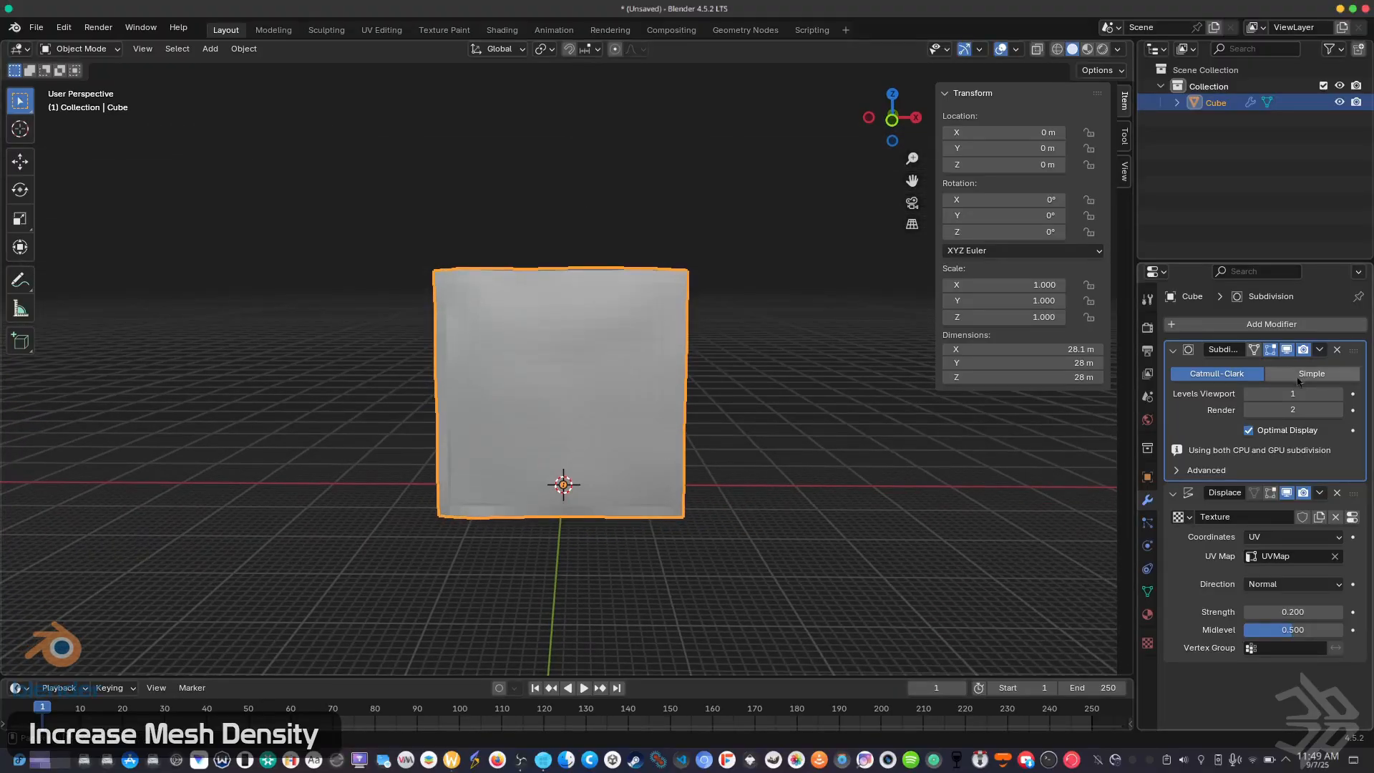
{"action": "middle_click_drag", "start_coordinate": [677, 514], "coordinate": [802, 459]}
{"action": "scroll", "coordinate": [783, 380], "scroll_direction": "up", "scroll_amount": 5}
{"action": "scroll", "coordinate": [782, 390], "scroll_direction": "down", "scroll_amount": 2}
{"action": "scroll", "coordinate": [699, 461], "scroll_direction": "down", "scroll_amount": 5}
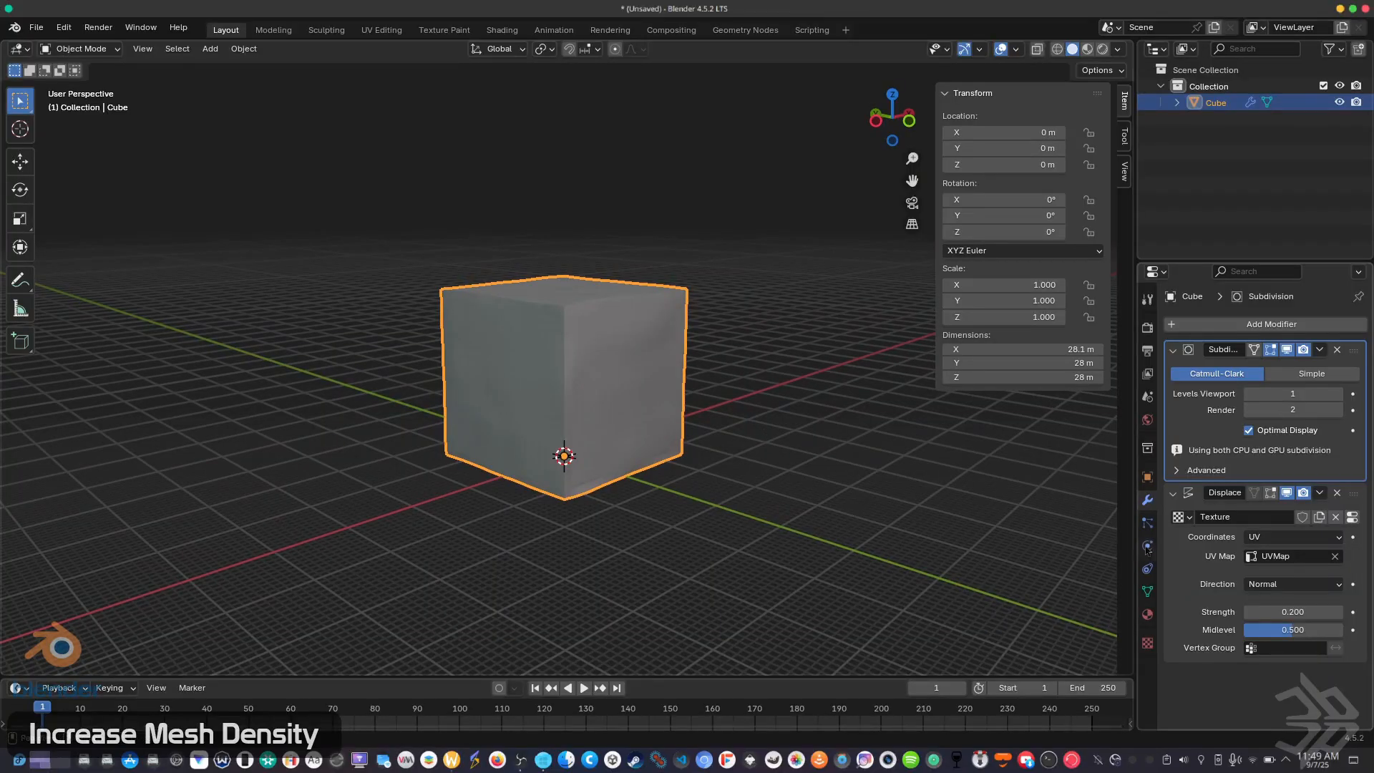
{"action": "left_click", "coordinate": [1314, 395]}
{"action": "key", "text": "Return"}
Set the Musgrave texture's size to 0.03.
{"action": "scroll", "coordinate": [632, 380], "scroll_direction": "up", "scroll_amount": 5}
{"action": "middle_click_drag", "start_coordinate": [632, 380], "coordinate": [709, 313]}
{"action": "scroll", "coordinate": [635, 410], "scroll_direction": "down", "scroll_amount": 6}
{"action": "scroll", "coordinate": [635, 411], "scroll_direction": "up", "scroll_amount": 3}
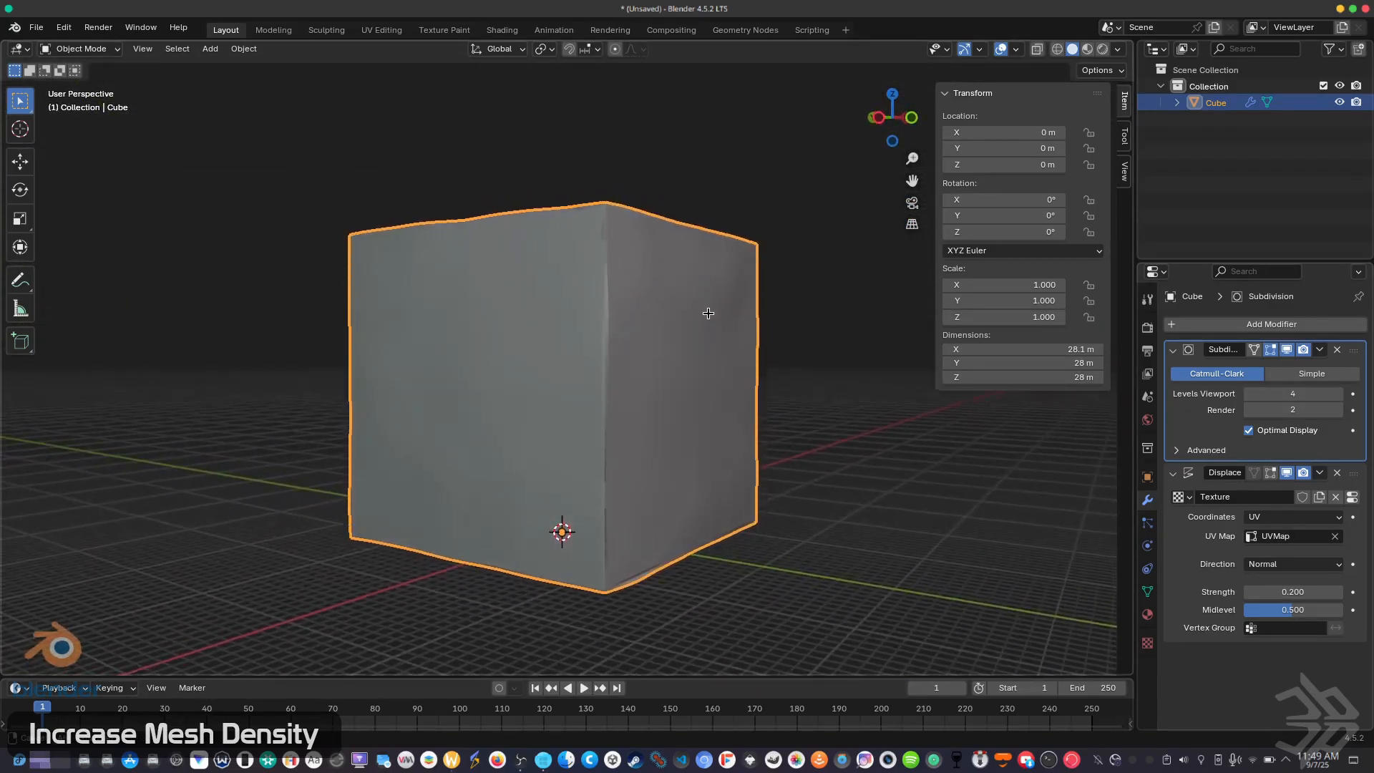
{"action": "left_click", "coordinate": [1147, 643]}
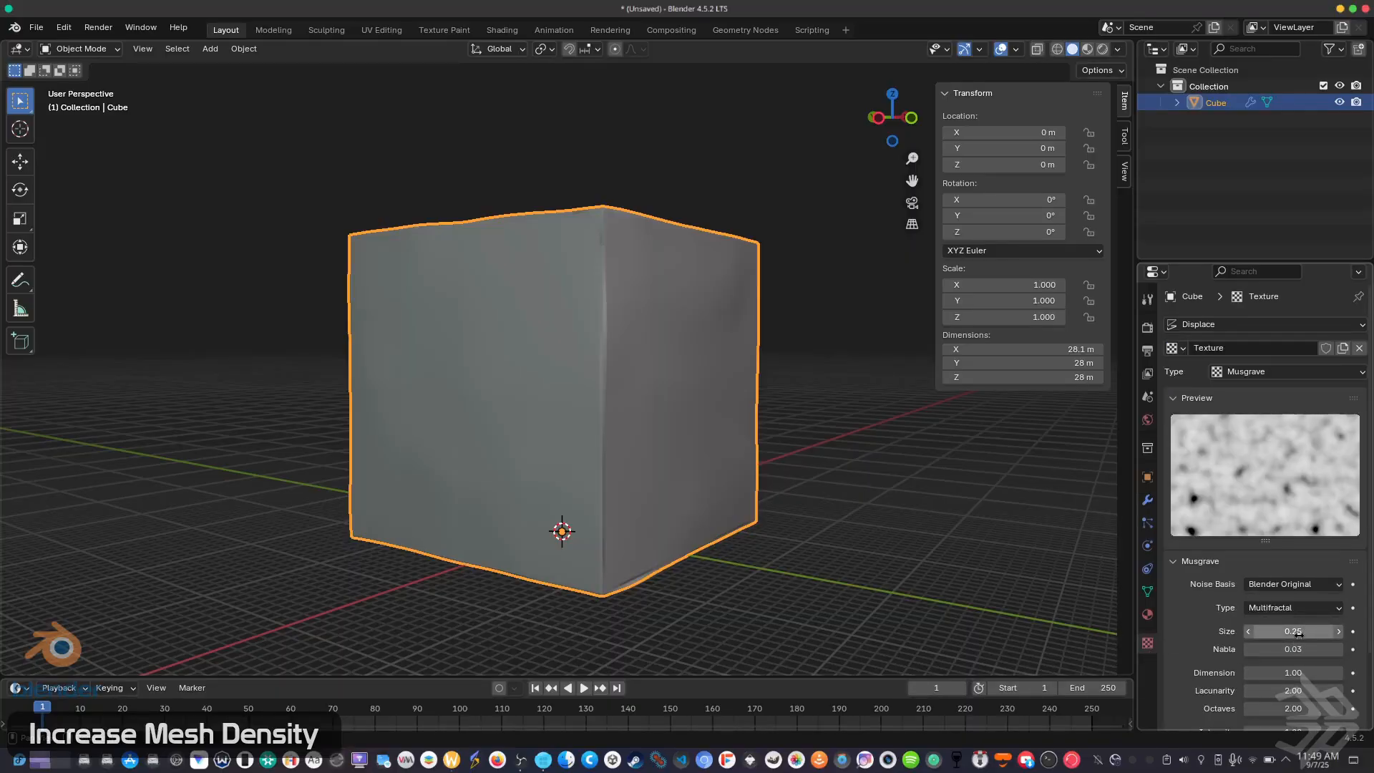
{"action": "left_click_drag", "start_coordinate": [1299, 632], "coordinate": [1257, 632]}
Examine the displaced surface detail on the cube's sides and compare it with the base mesh grid in Edit Mode.
{"action": "middle_click_drag", "start_coordinate": [551, 586], "coordinate": [587, 479]}
{"action": "scroll", "coordinate": [522, 541], "scroll_direction": "up", "scroll_amount": 3}
{"action": "scroll", "coordinate": [647, 308], "scroll_direction": "up", "scroll_amount": 3}
{"action": "middle_click_drag", "start_coordinate": [647, 307], "coordinate": [748, 368]}
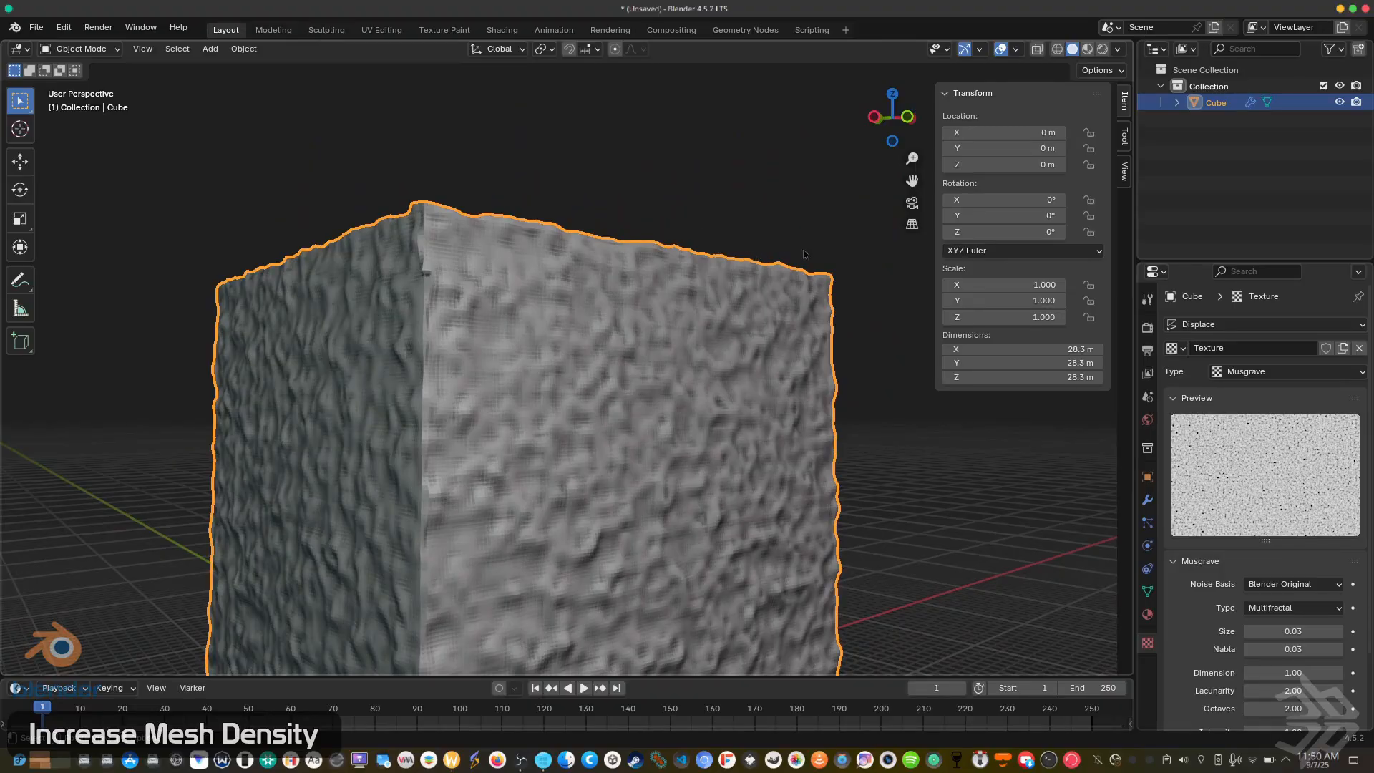
{"action": "middle_click_drag", "start_coordinate": [489, 279], "coordinate": [718, 304]}
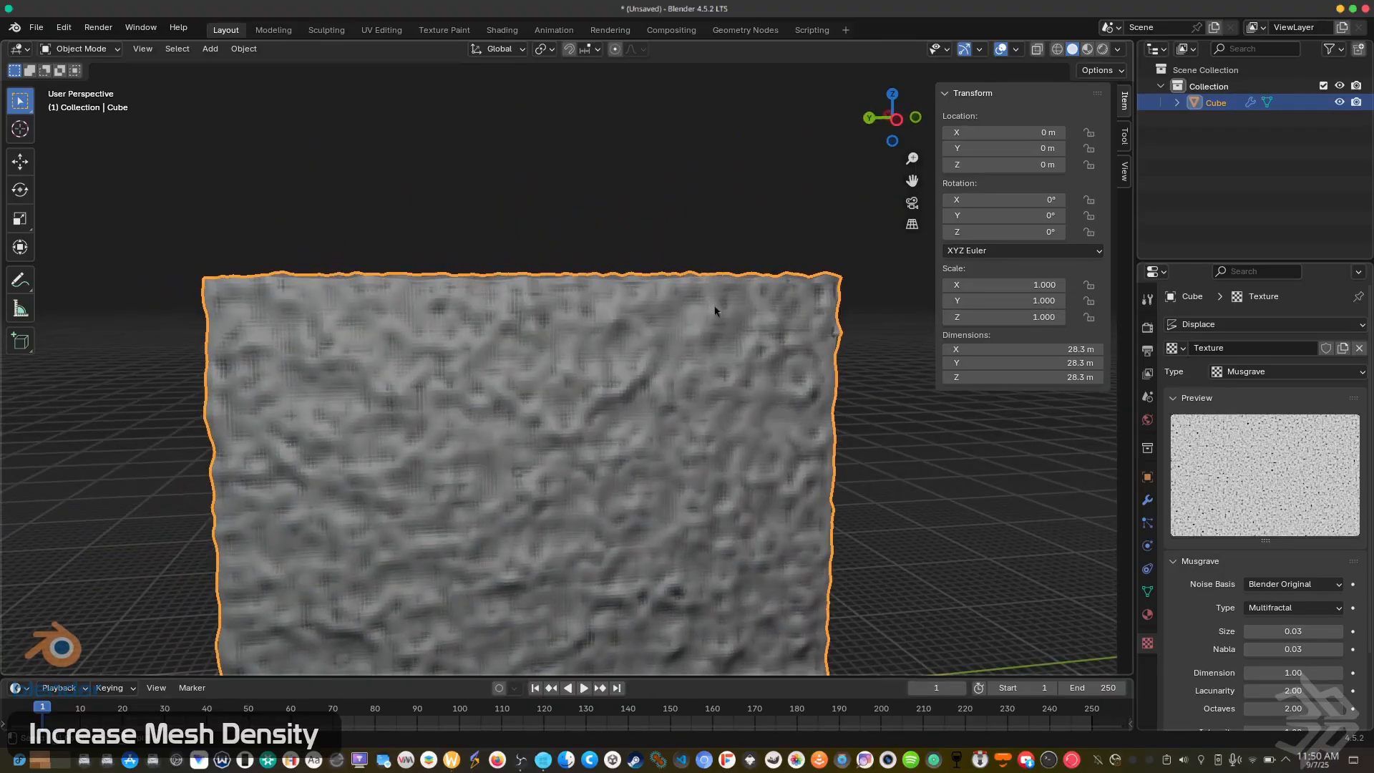
{"action": "key", "text": "Tab"}
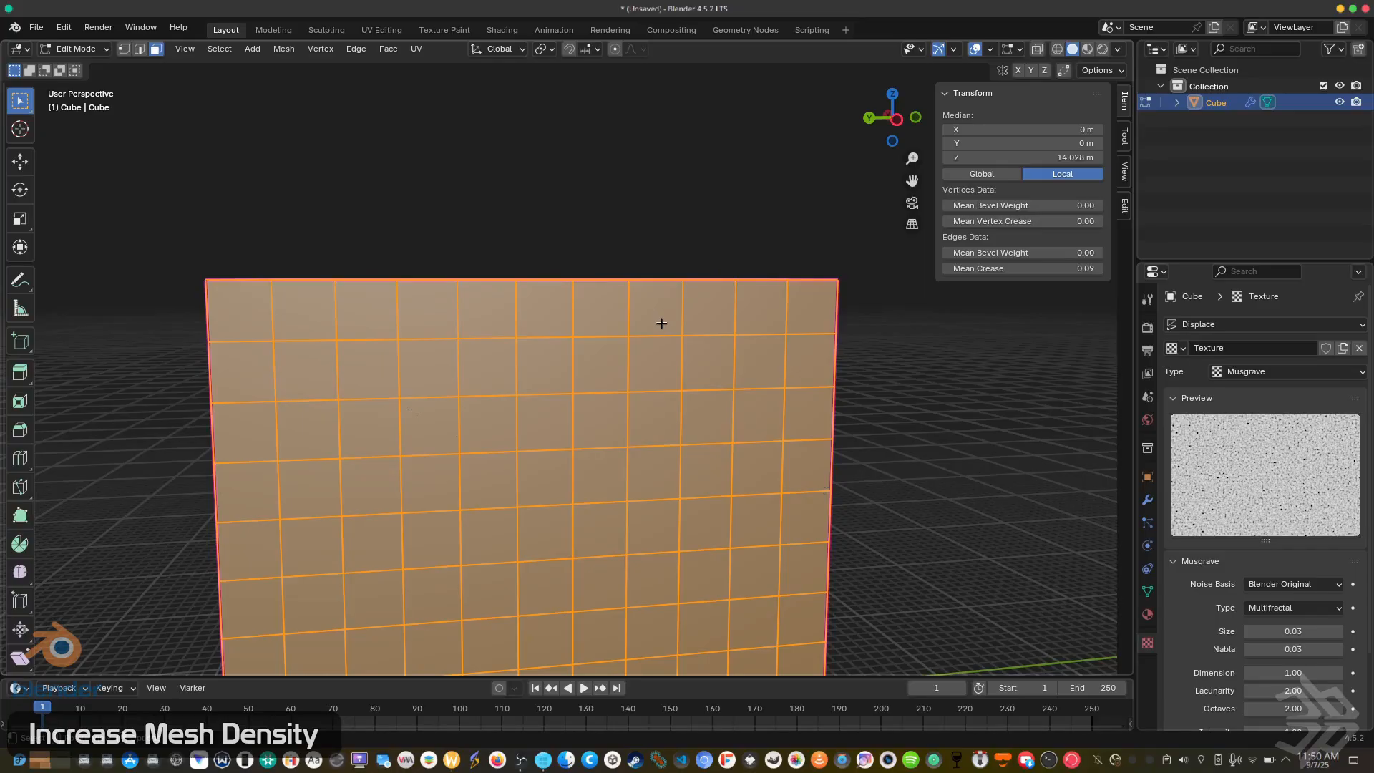
{"action": "key", "text": "Tab"}
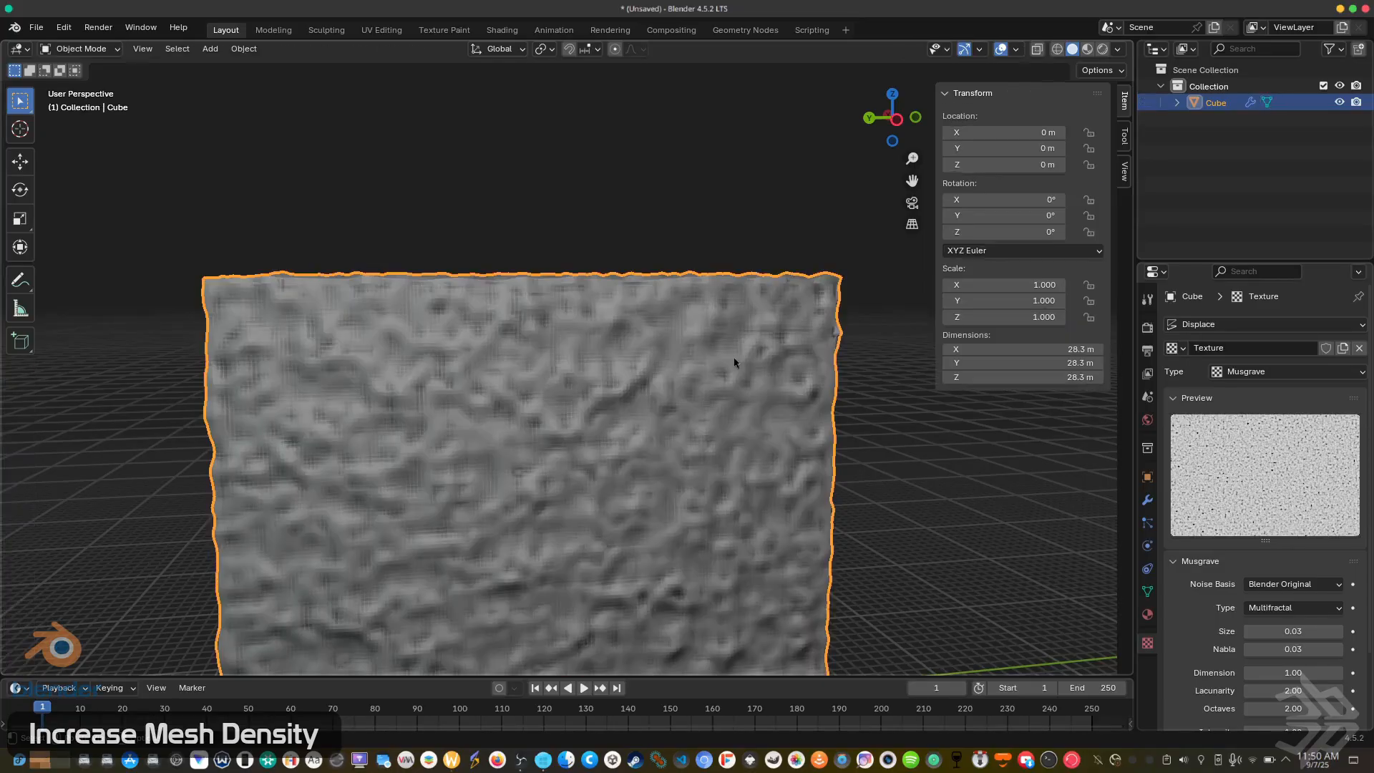
{"action": "middle_click_drag", "start_coordinate": [809, 447], "coordinate": [546, 506]}
{"action": "scroll", "coordinate": [530, 432], "scroll_direction": "down", "scroll_amount": 2}
{"action": "scroll", "coordinate": [547, 506], "scroll_direction": "up", "scroll_amount": 2}
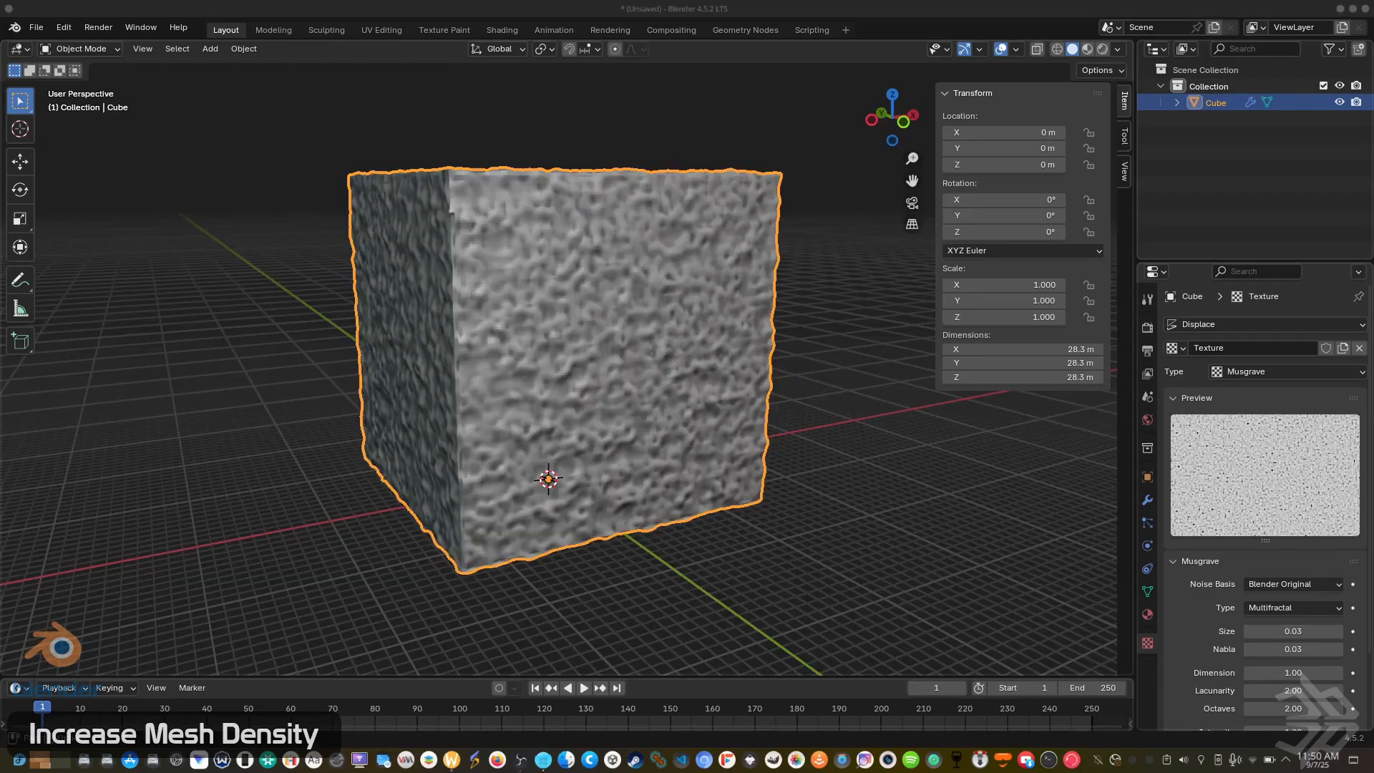
{"action": "middle_click_drag", "start_coordinate": [633, 494], "coordinate": [633, 538], "text": "shift"}
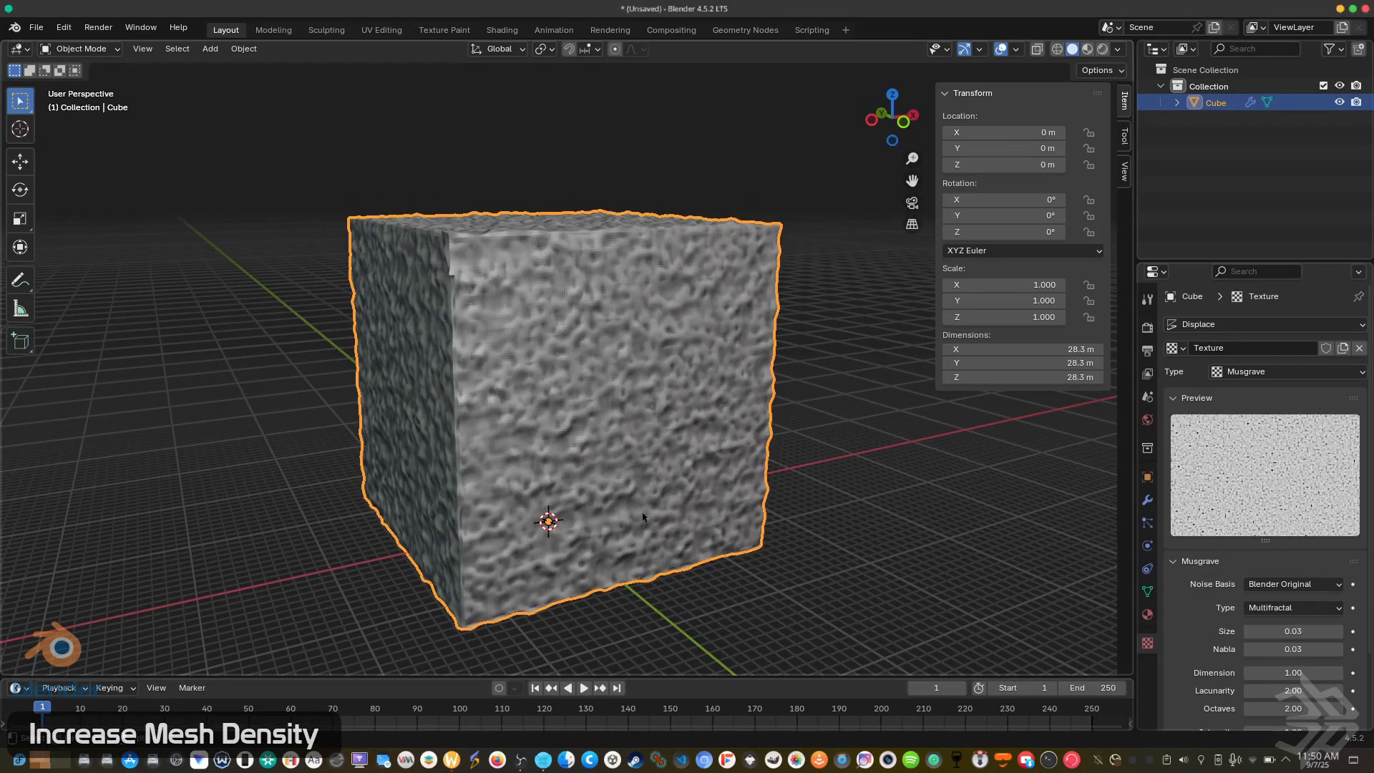
{"action": "middle_click_drag", "start_coordinate": [867, 576], "coordinate": [739, 578]}
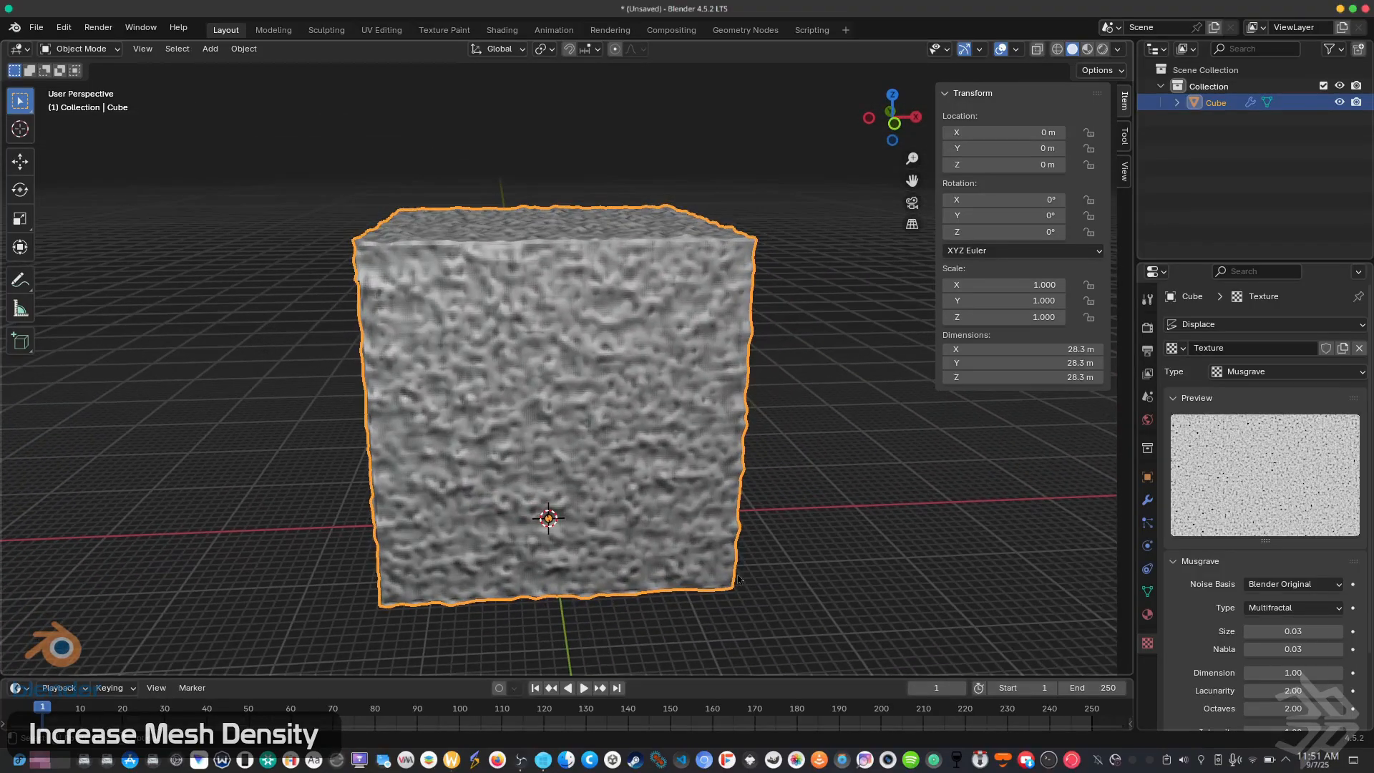
Lower the Subdivision modifier's viewport level to 2 to compare the displacement detail.
{"action": "left_click", "coordinate": [1148, 499]}
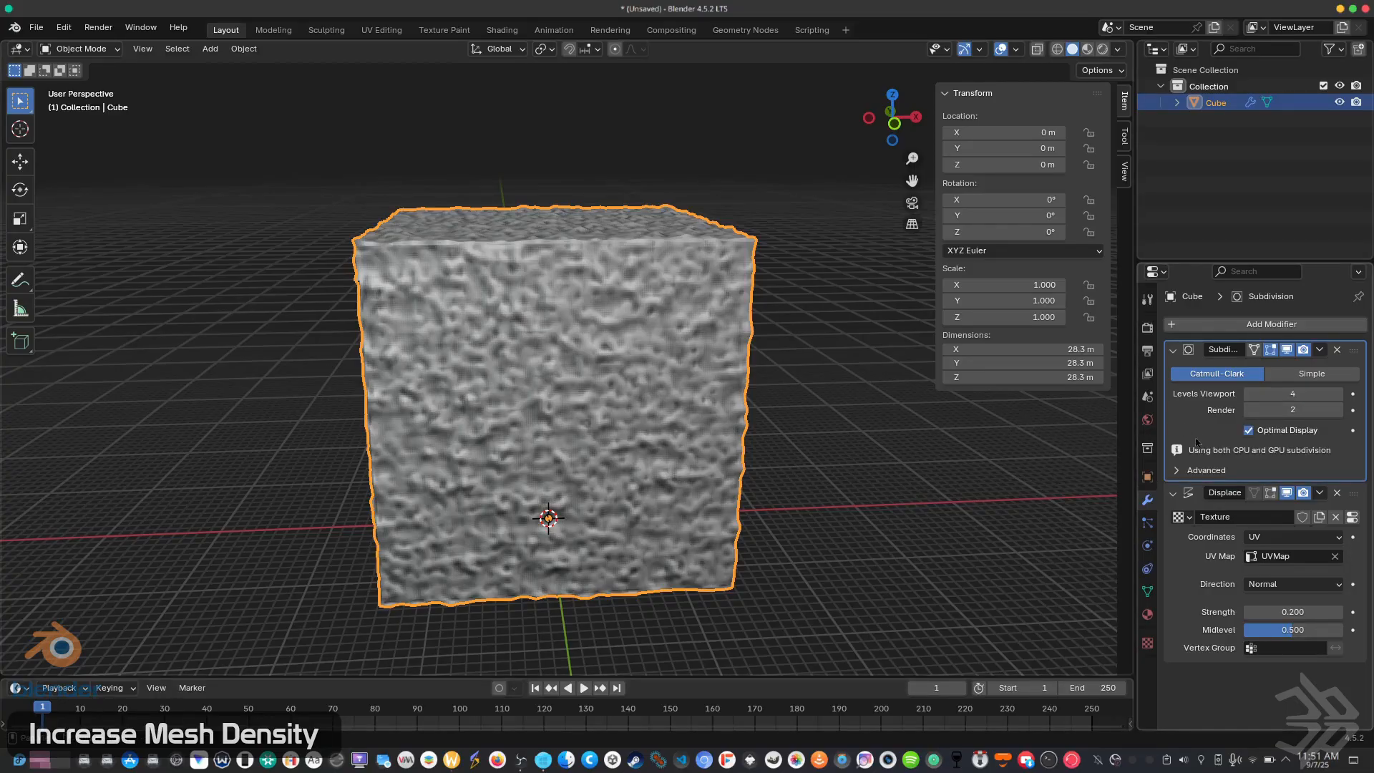
{"action": "left_click", "coordinate": [1301, 394]}
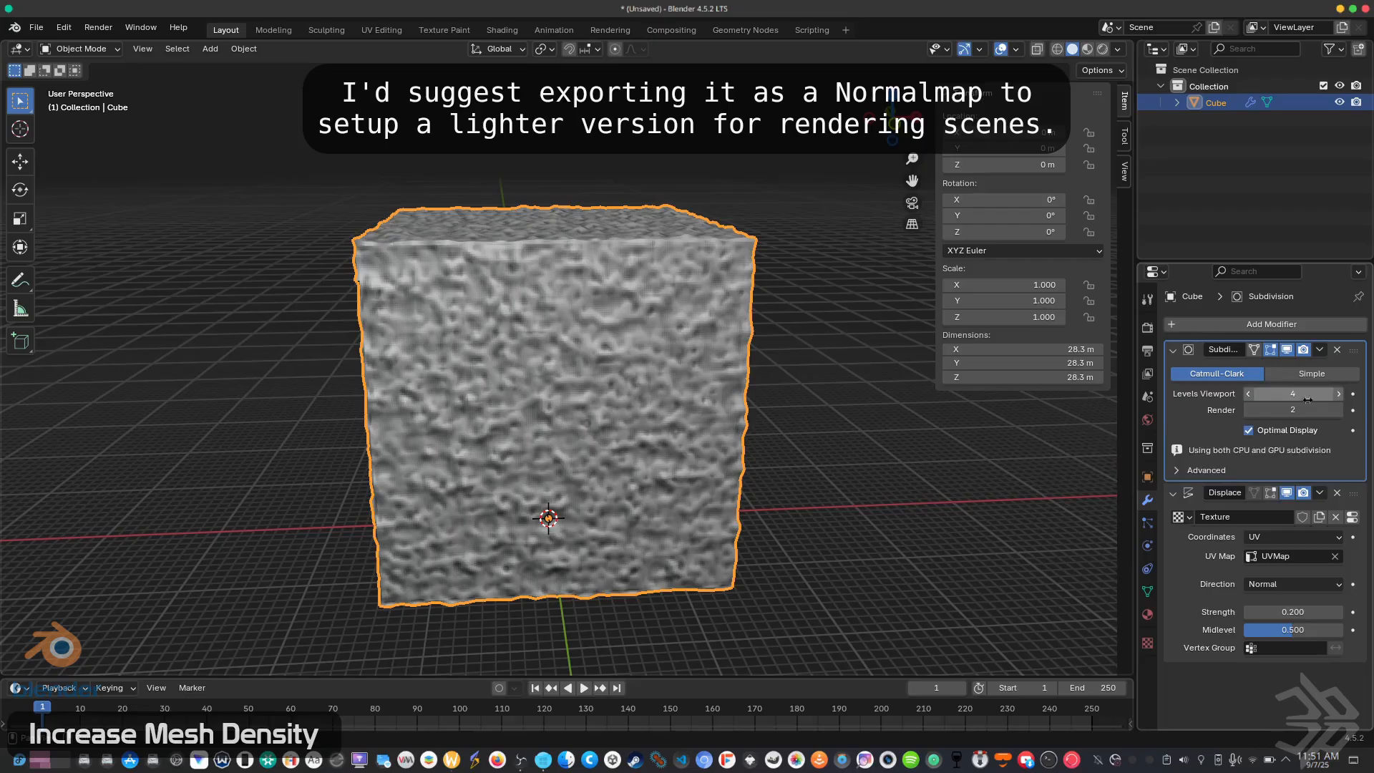
{"action": "type", "text": "2"}
{"action": "key", "text": "Return"}
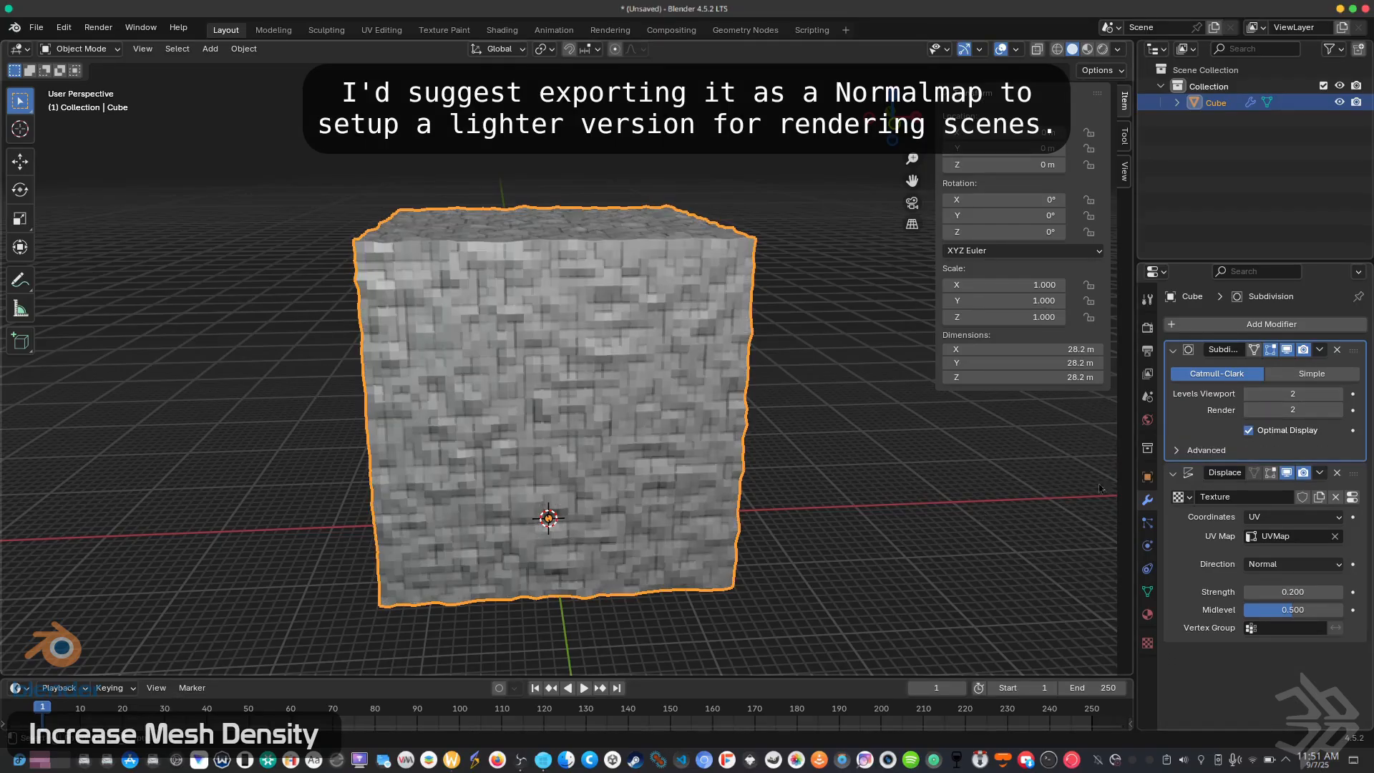
Set both the viewport and render levels of the Subdivision modifier to 4.
{"action": "left_click", "coordinate": [1297, 394]}
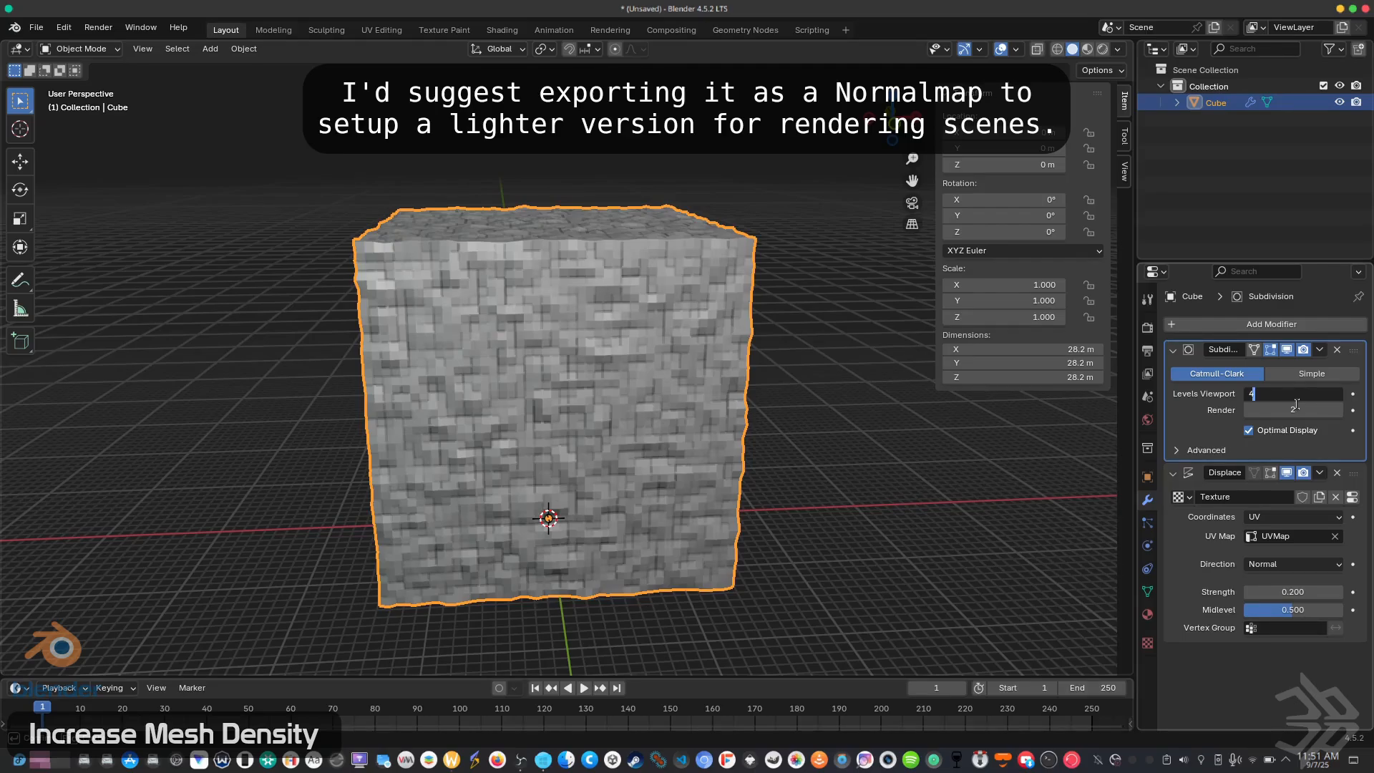
{"action": "type", "text": "4"}
{"action": "key", "text": "Return"}
{"action": "left_click", "coordinate": [1297, 409]}
{"action": "type", "text": "4"}
{"action": "key", "text": "Return"}
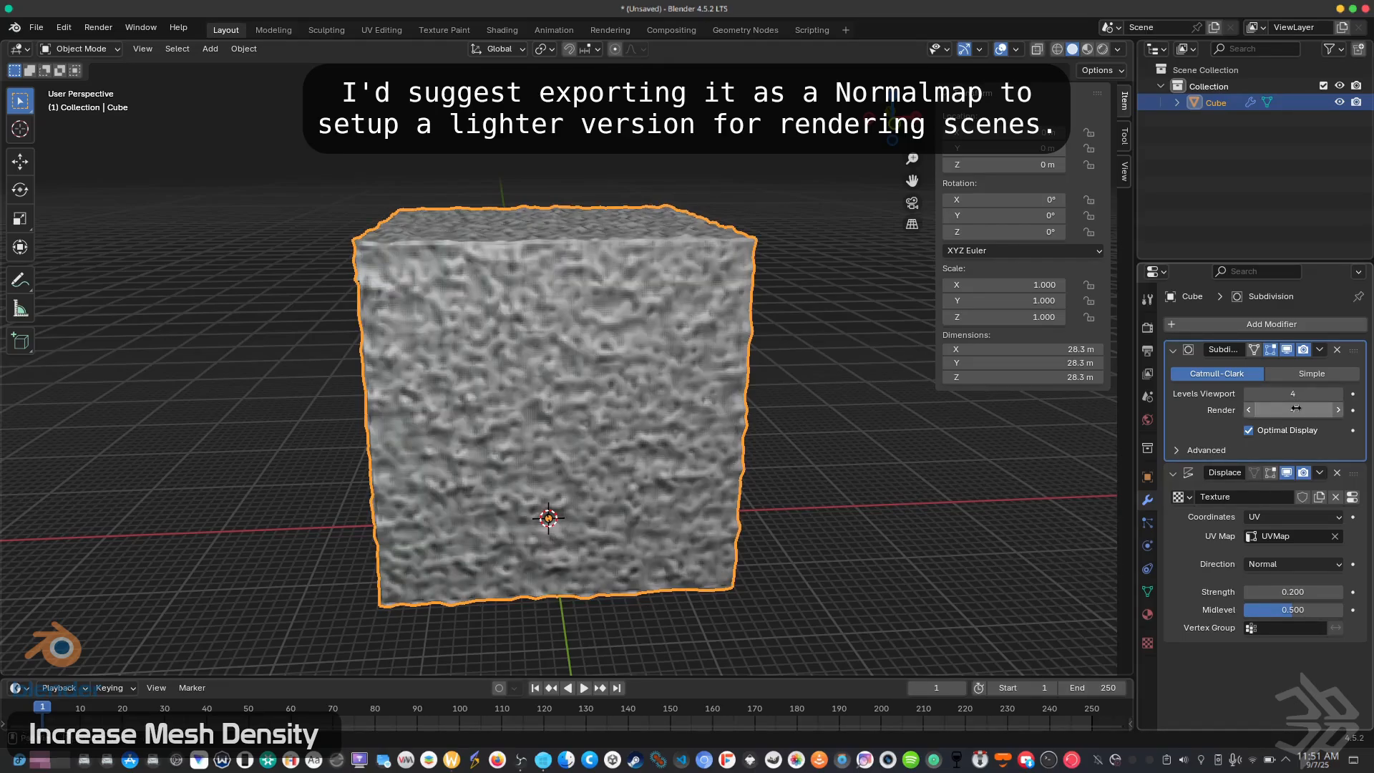
Set the Subdivision modifier's advanced quality to 6 and collapse the advanced settings.
{"action": "left_click", "coordinate": [1179, 450]}
{"action": "scroll", "coordinate": [1255, 449], "scroll_direction": "down", "scroll_amount": 2}
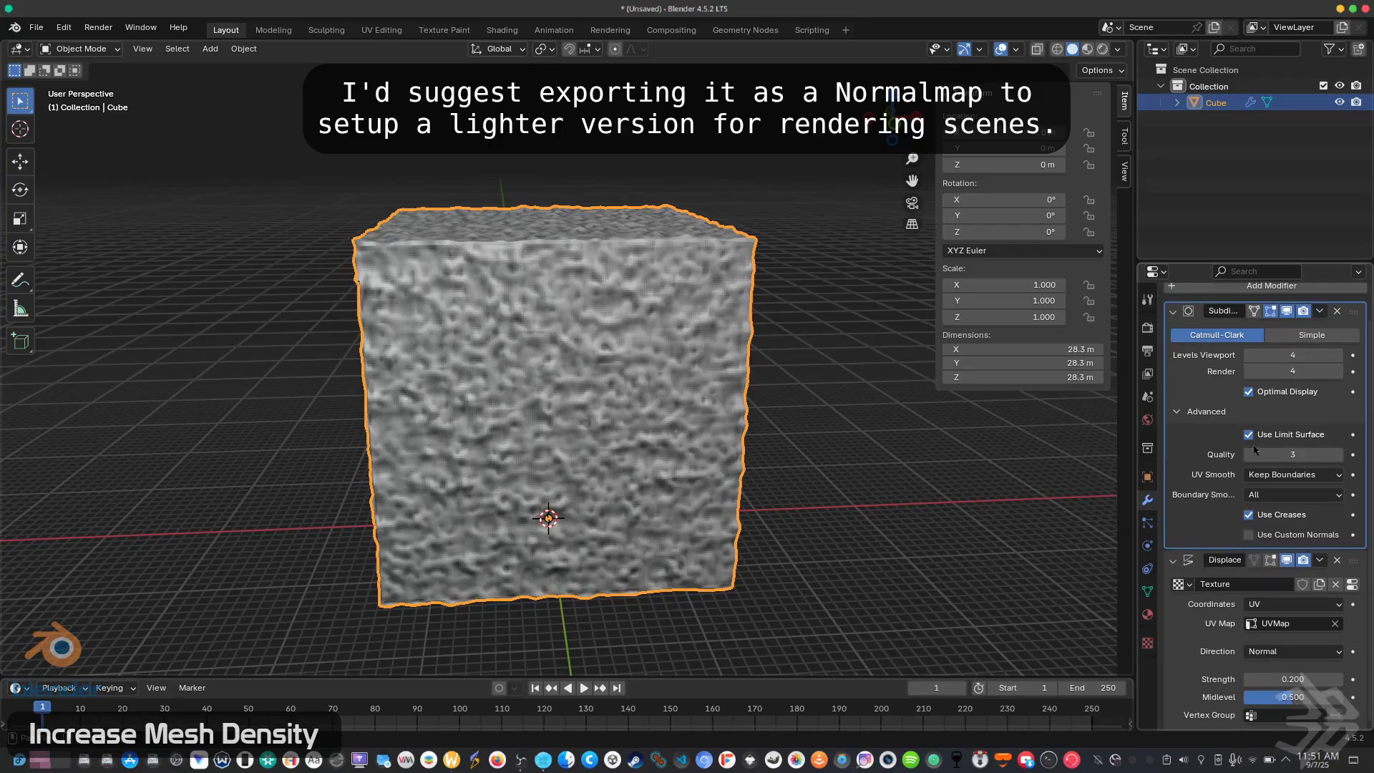
{"action": "left_click", "coordinate": [1292, 455]}
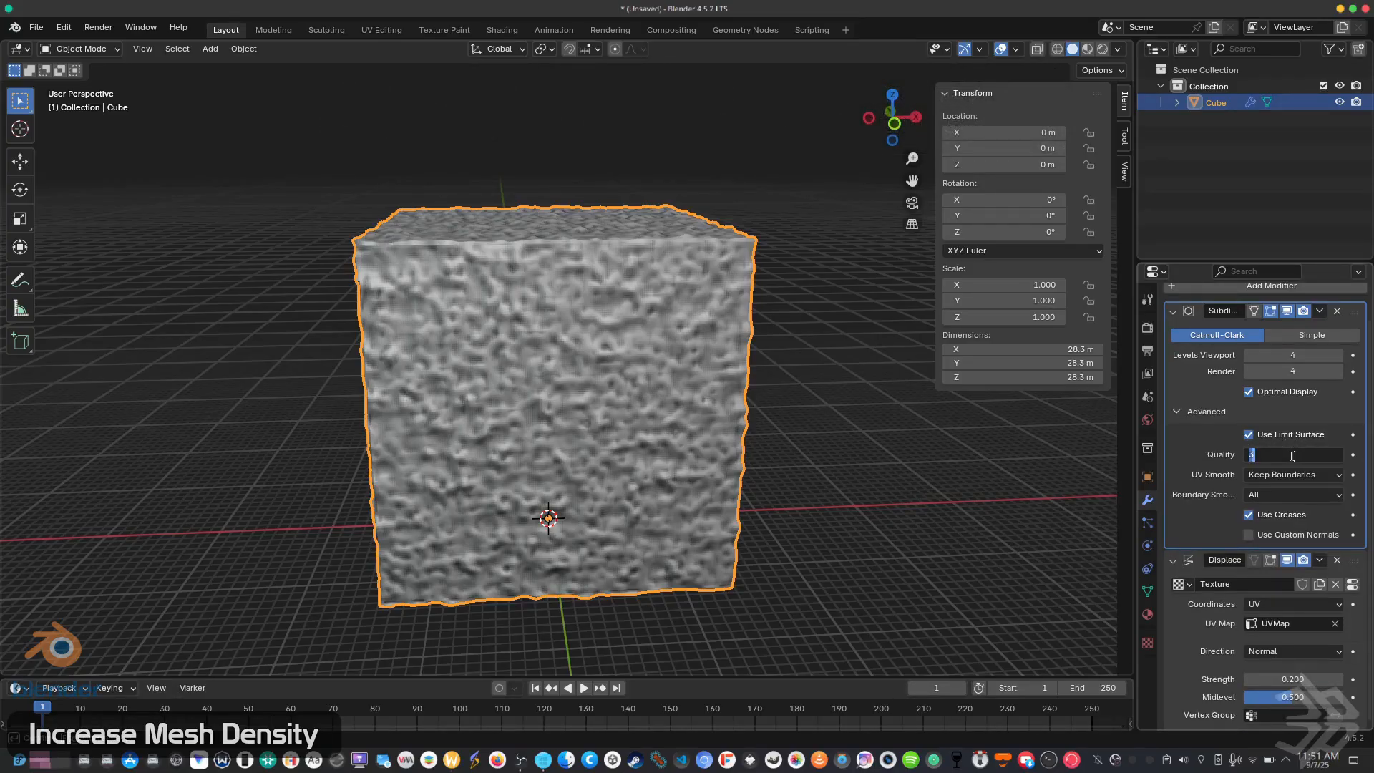
{"action": "type", "text": "6"}
{"action": "key", "text": "Return"}
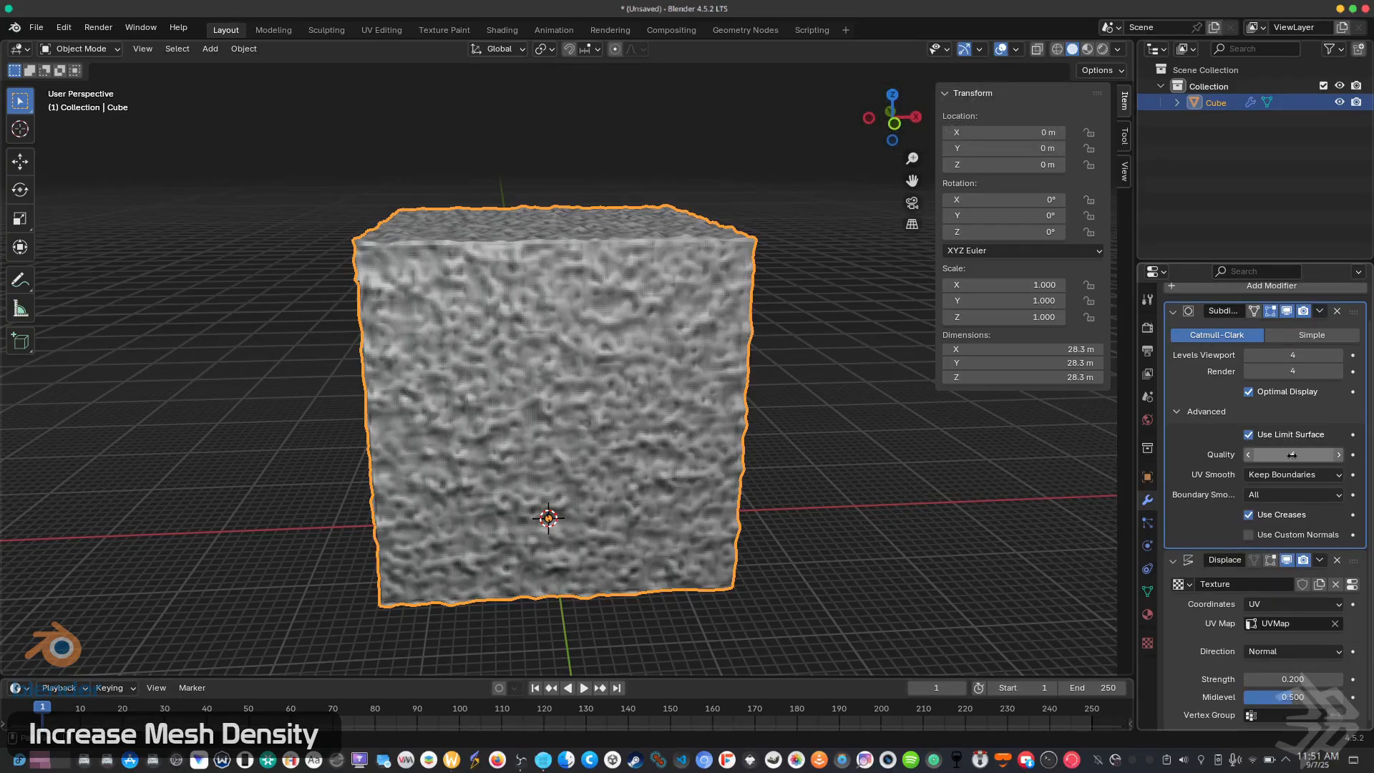
{"action": "left_click", "coordinate": [1174, 413]}
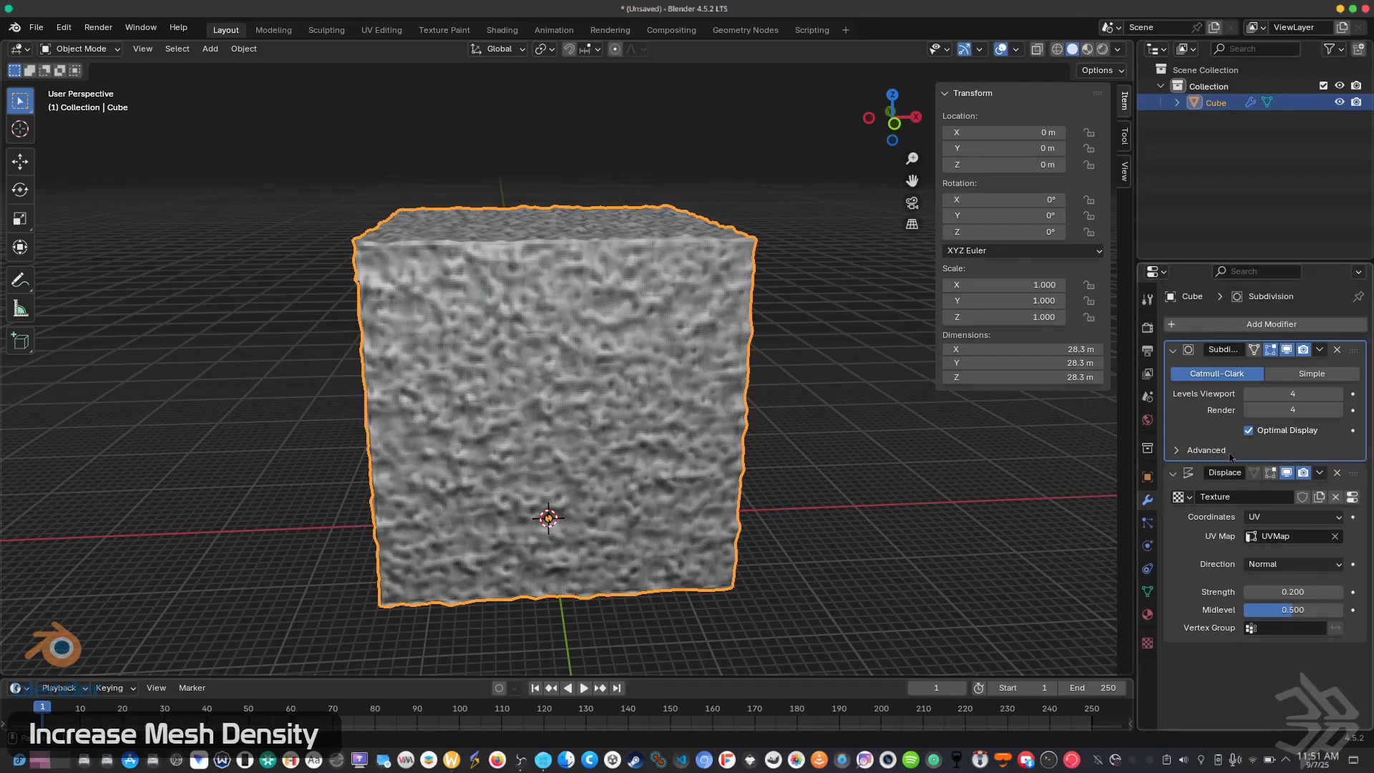
Set both the render and viewport levels of the Subdivision modifier to 5.
{"action": "left_click", "coordinate": [1302, 409]}
{"action": "type", "text": "5"}
{"action": "key", "text": "Return"}
{"action": "left_click", "coordinate": [1310, 395]}
{"action": "type", "text": "5"}
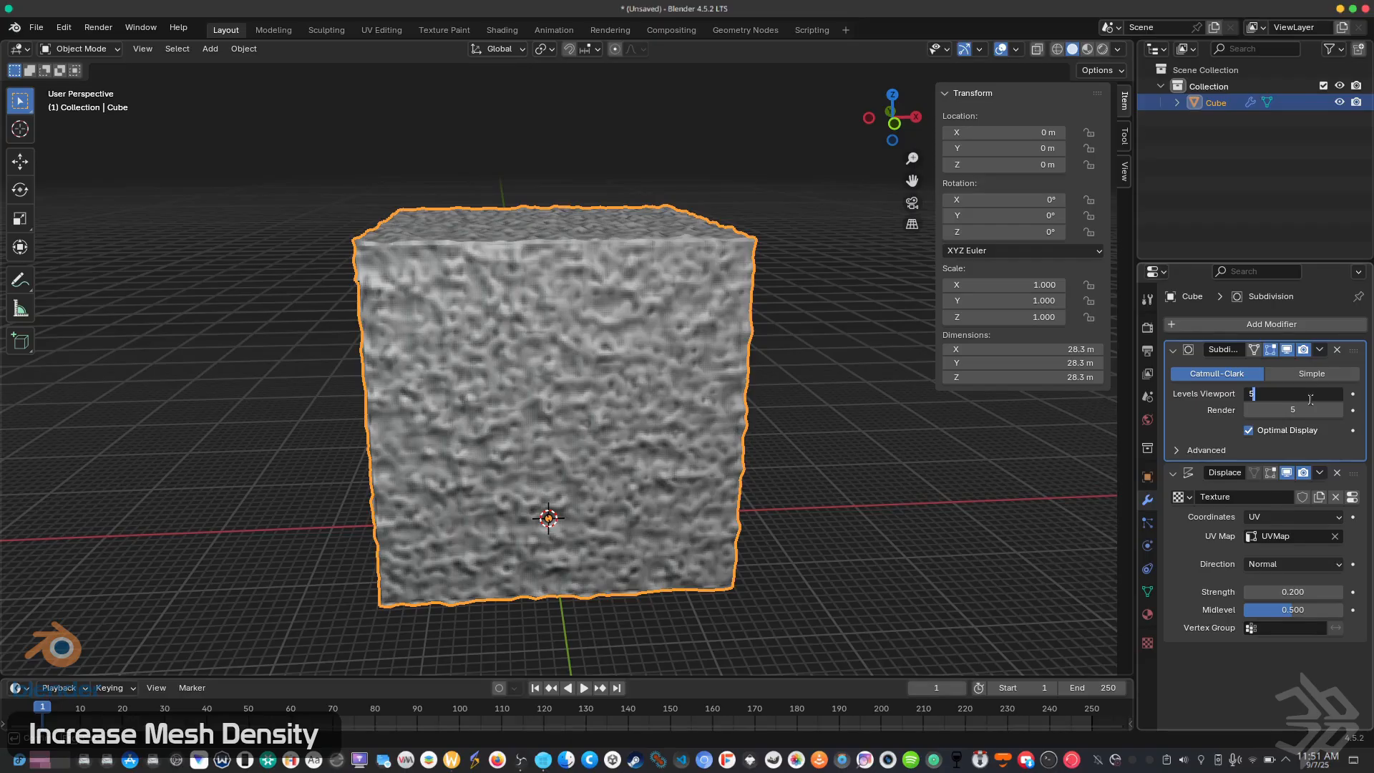
{"action": "key", "text": "Return"}
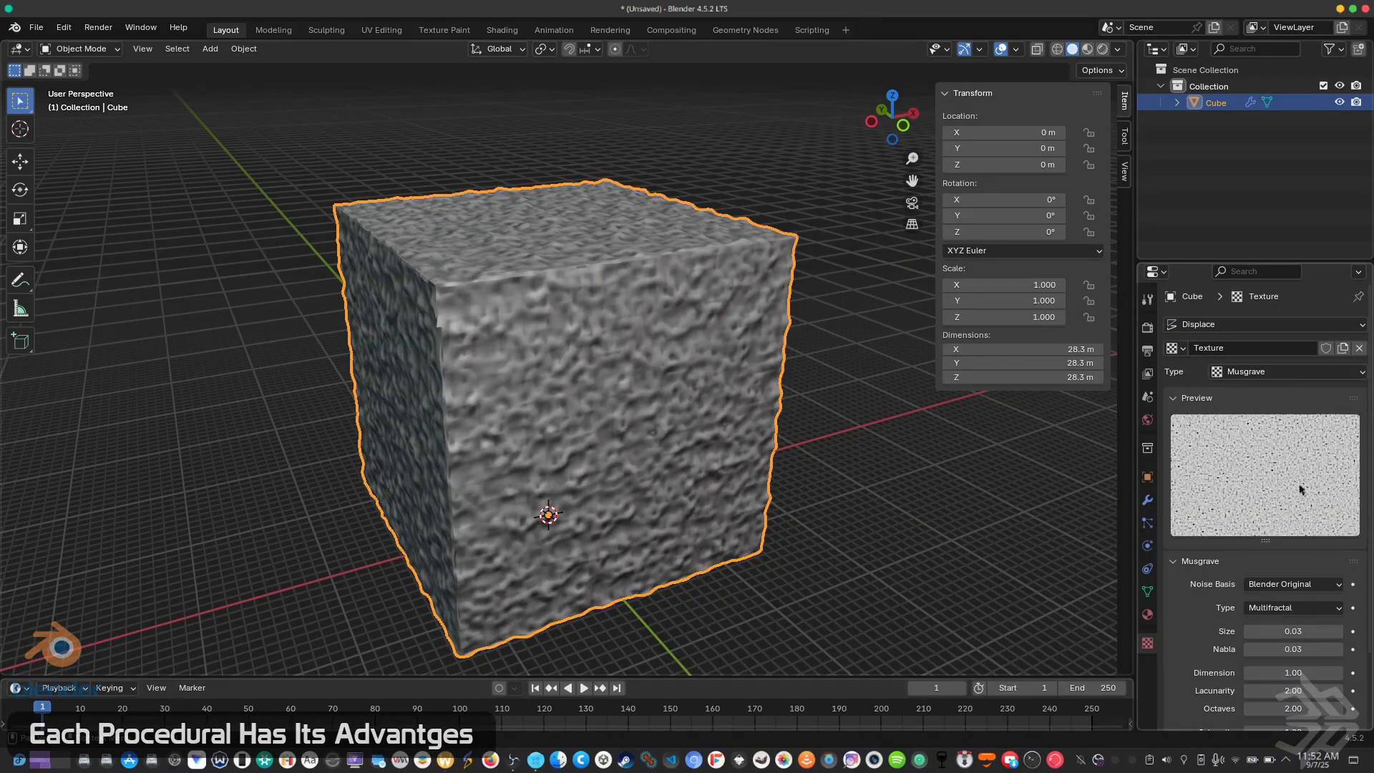
Change the Musgrave texture's noise basis to Voronoi Crackle and inspect the resulting displacement around the cube.
{"action": "left_click", "coordinate": [1258, 373]}
{"action": "left_click", "coordinate": [1258, 376]}
{"action": "left_click", "coordinate": [1258, 376]}
{"action": "left_click", "coordinate": [1278, 585]}
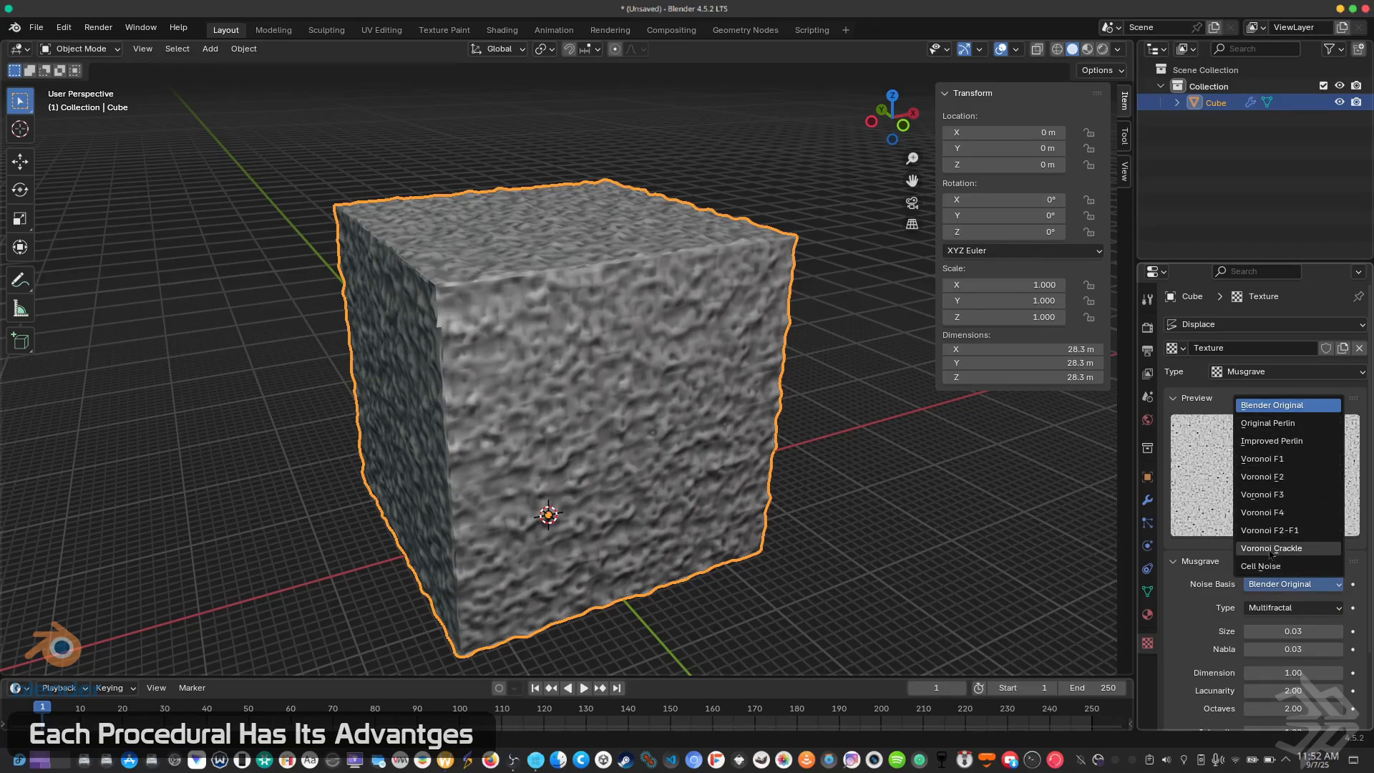
{"action": "left_click", "coordinate": [1253, 584]}
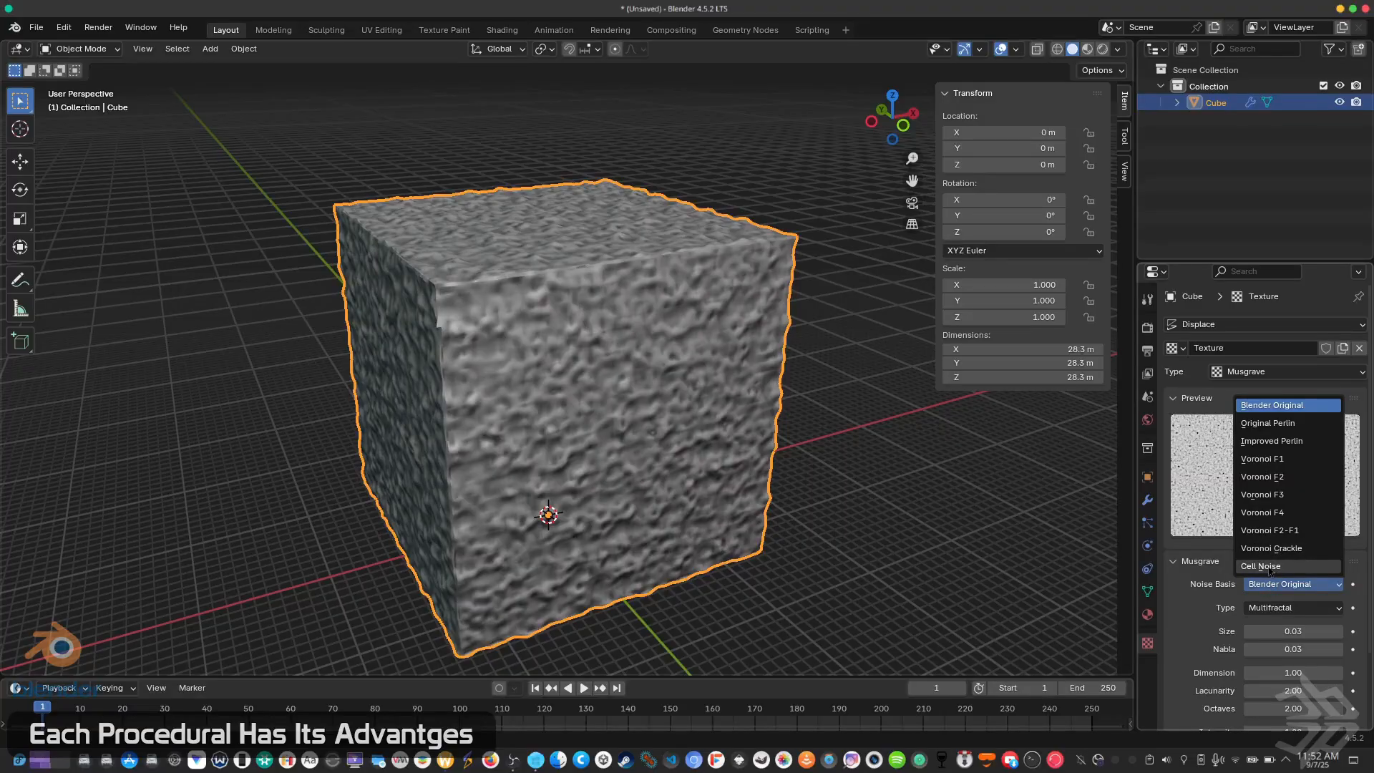
{"action": "left_click", "coordinate": [1302, 549]}
{"action": "middle_click_drag", "start_coordinate": [881, 501], "coordinate": [982, 510]}
{"action": "scroll", "coordinate": [728, 469], "scroll_direction": "up", "scroll_amount": 3}
{"action": "scroll", "coordinate": [726, 463], "scroll_direction": "down", "scroll_amount": 6}
{"action": "middle_click_drag", "start_coordinate": [725, 463], "coordinate": [791, 487]}
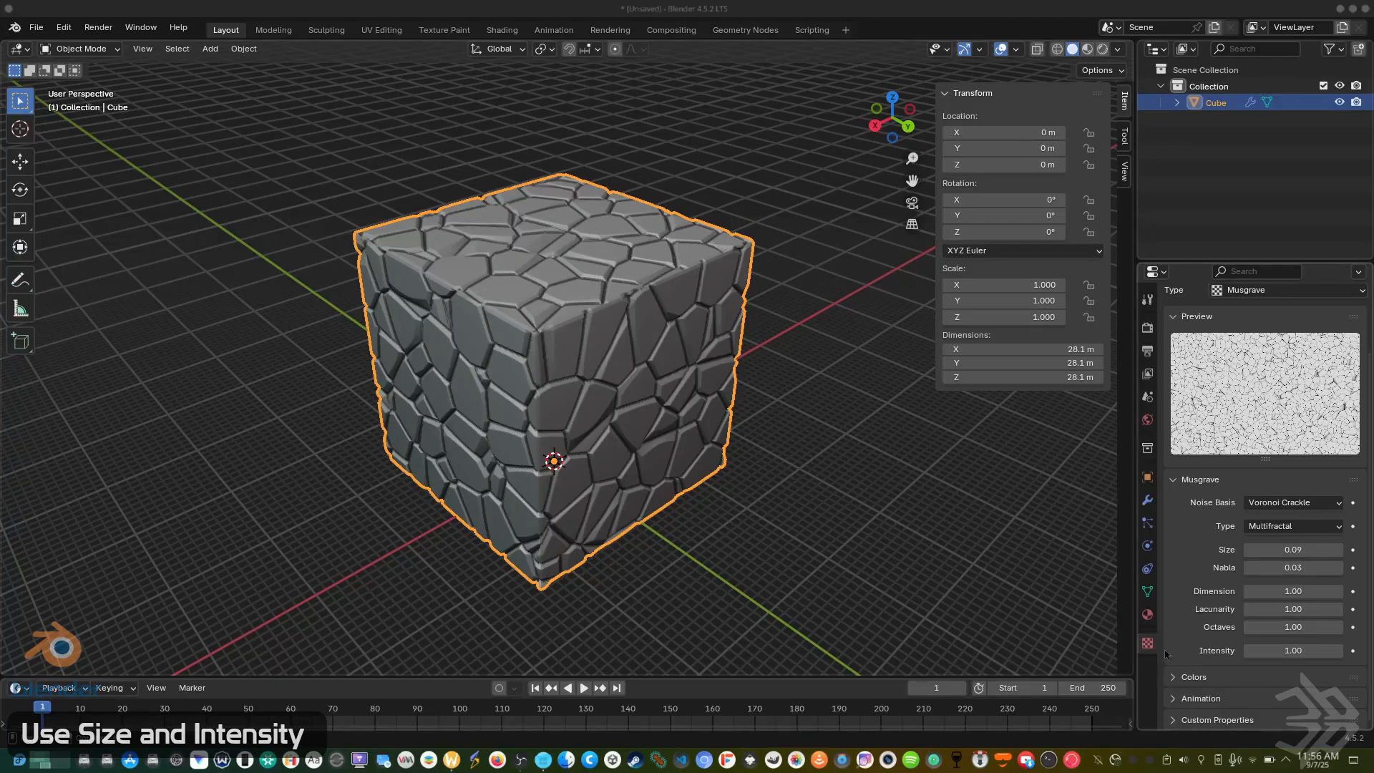
{"action": "middle_click_drag", "start_coordinate": [743, 464], "coordinate": [825, 413]}
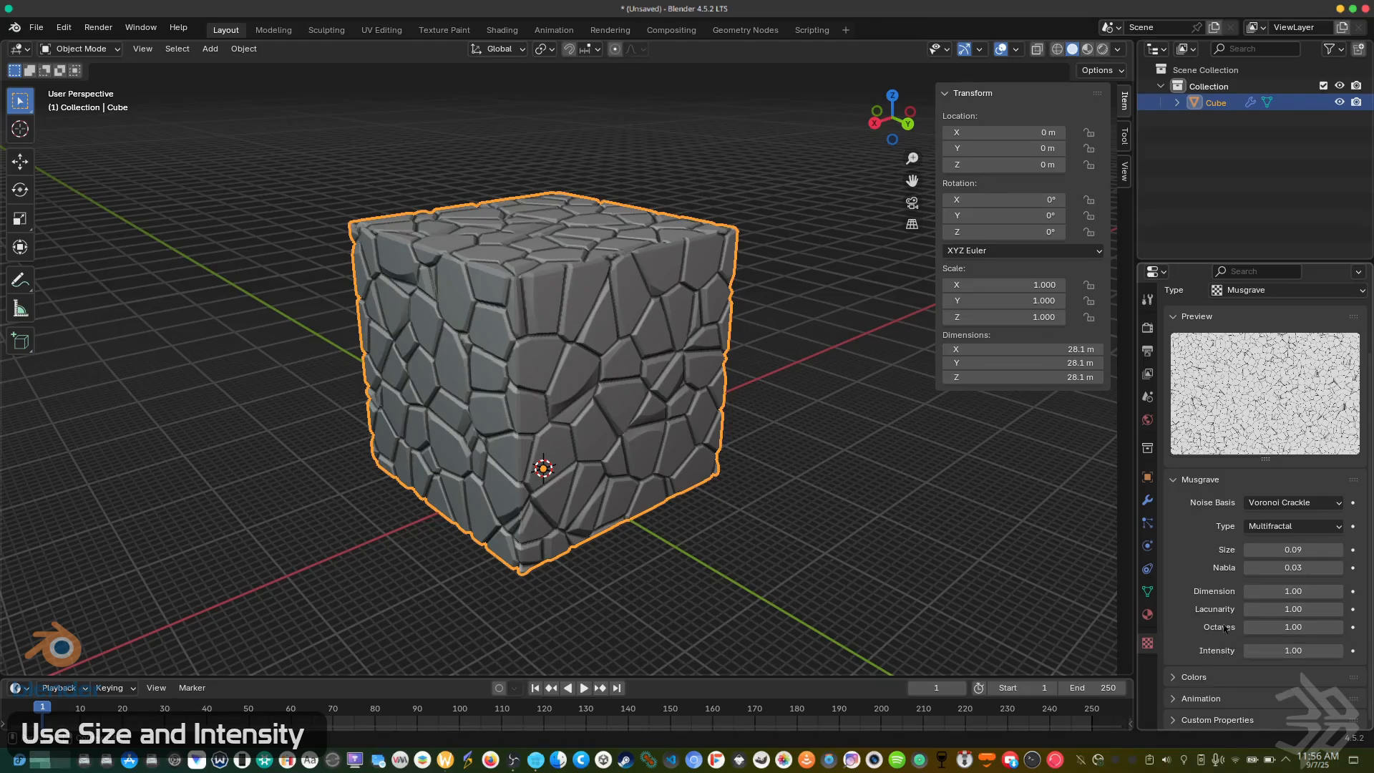
Try Dimension values of 2 and 0 on the Musgrave texture, and reset the Dimension to its default.
{"action": "left_click", "coordinate": [1285, 628]}
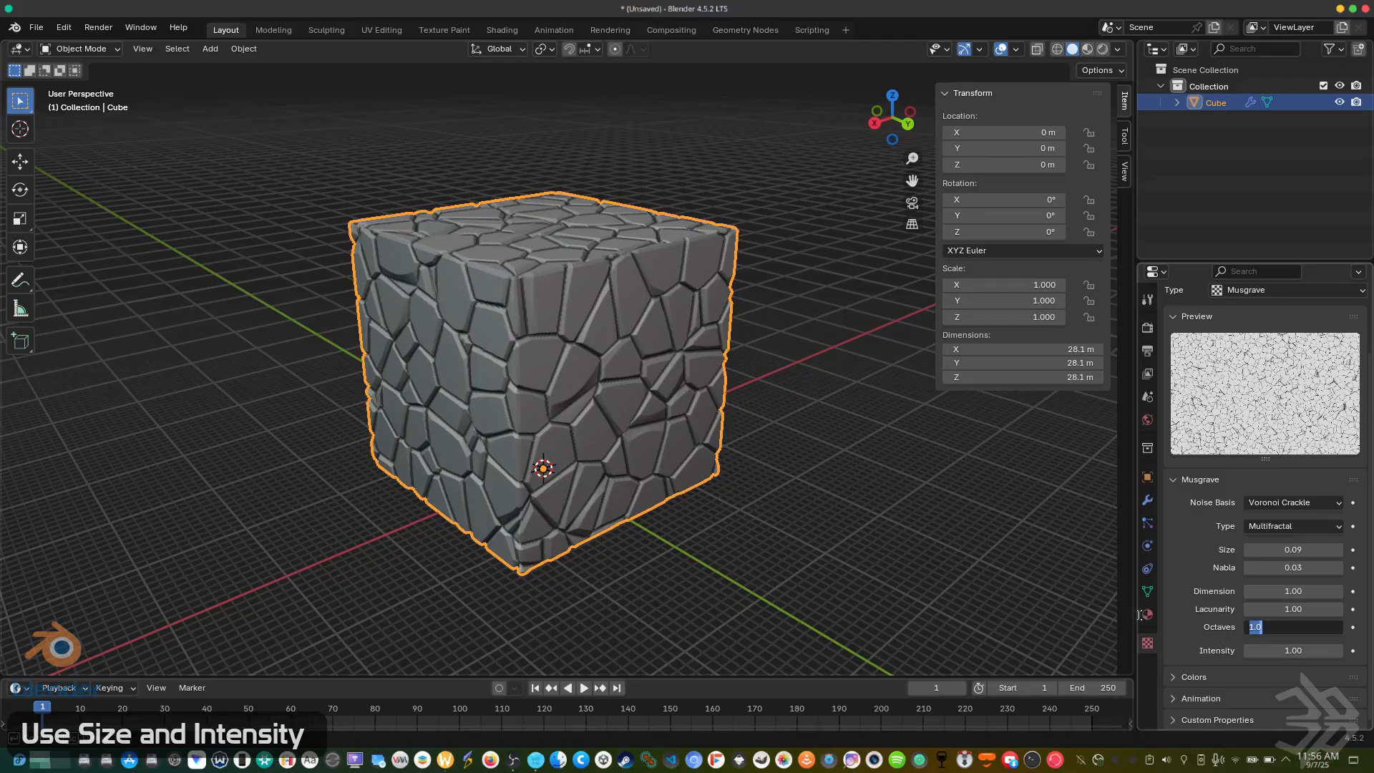
{"action": "left_click", "coordinate": [1184, 585]}
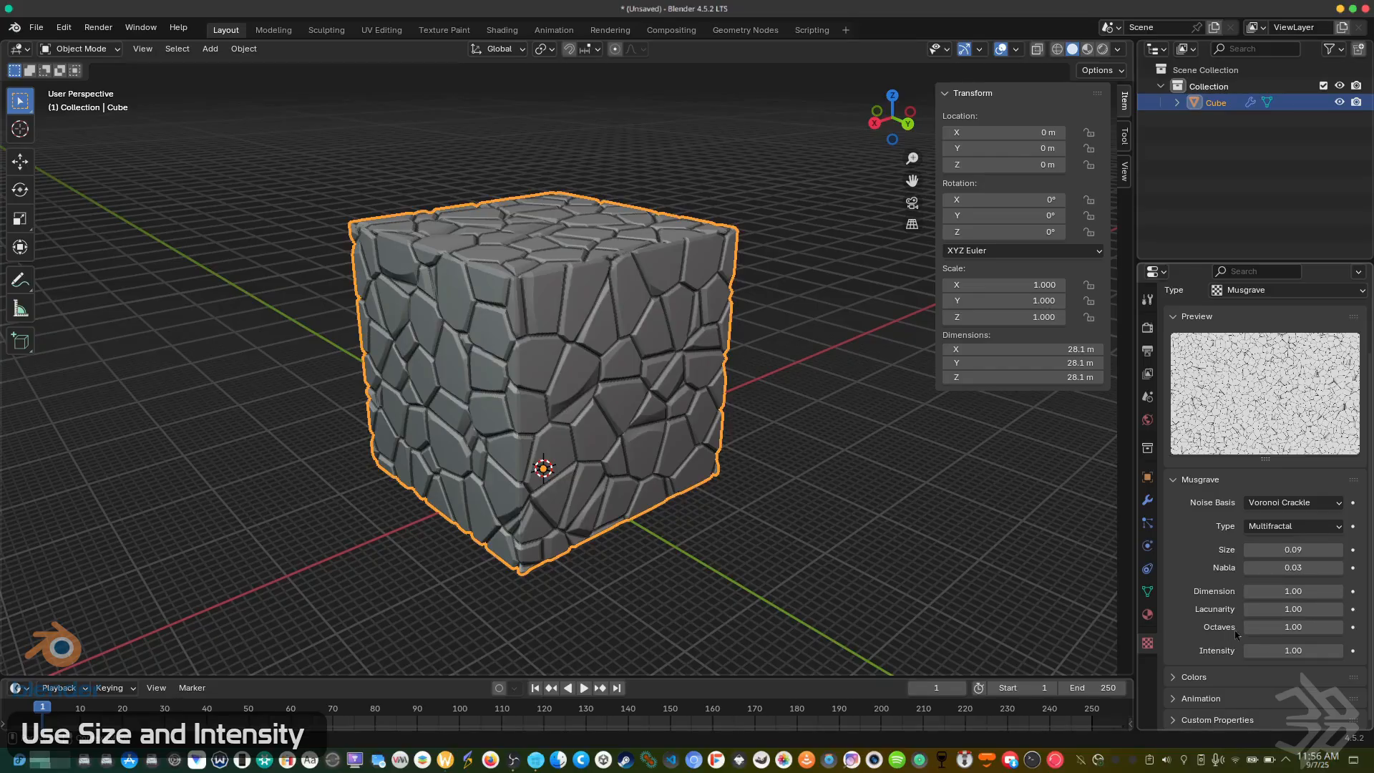
{"action": "left_click", "coordinate": [1266, 593]}
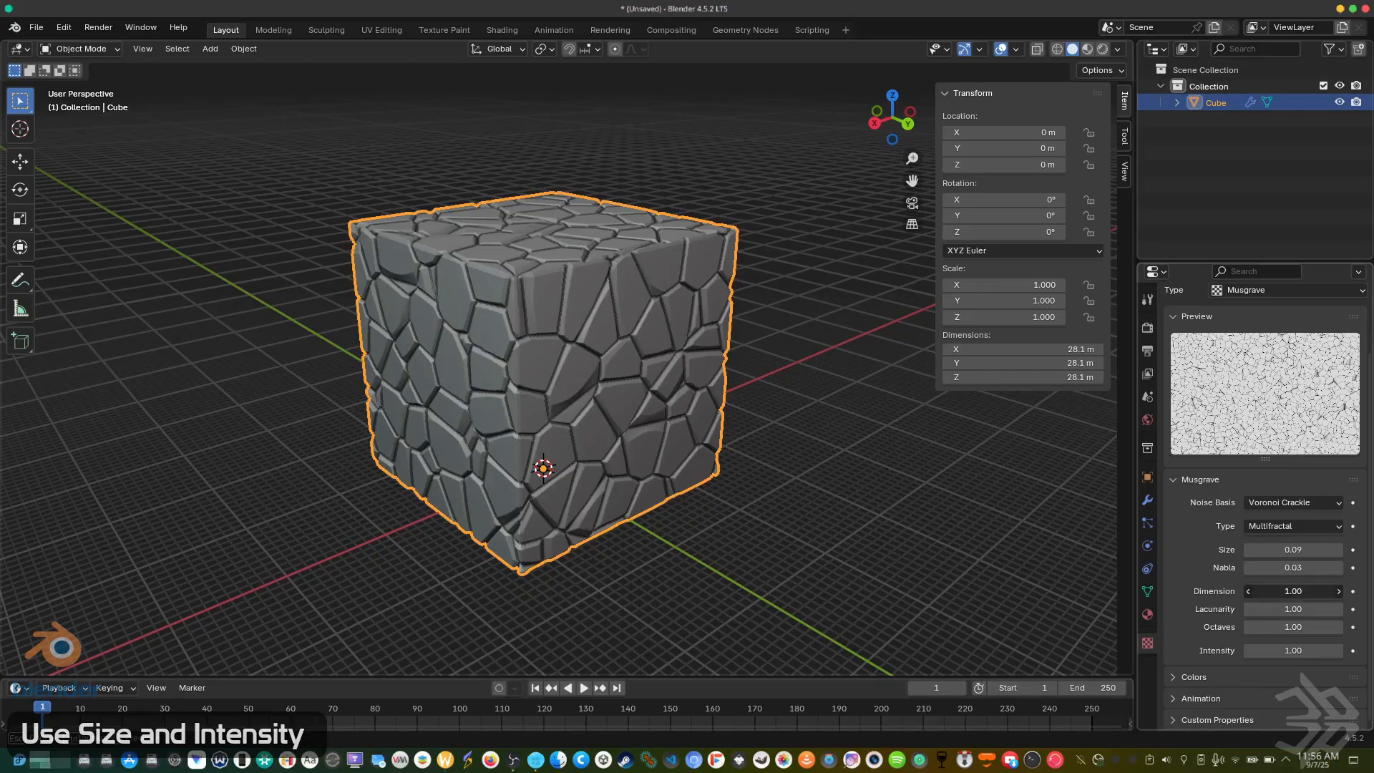
{"action": "type", "text": "2"}
{"action": "key", "text": "Return"}
{"action": "left_click", "coordinate": [1273, 594]}
{"action": "type", "text": "0"}
{"action": "key", "text": "Return"}
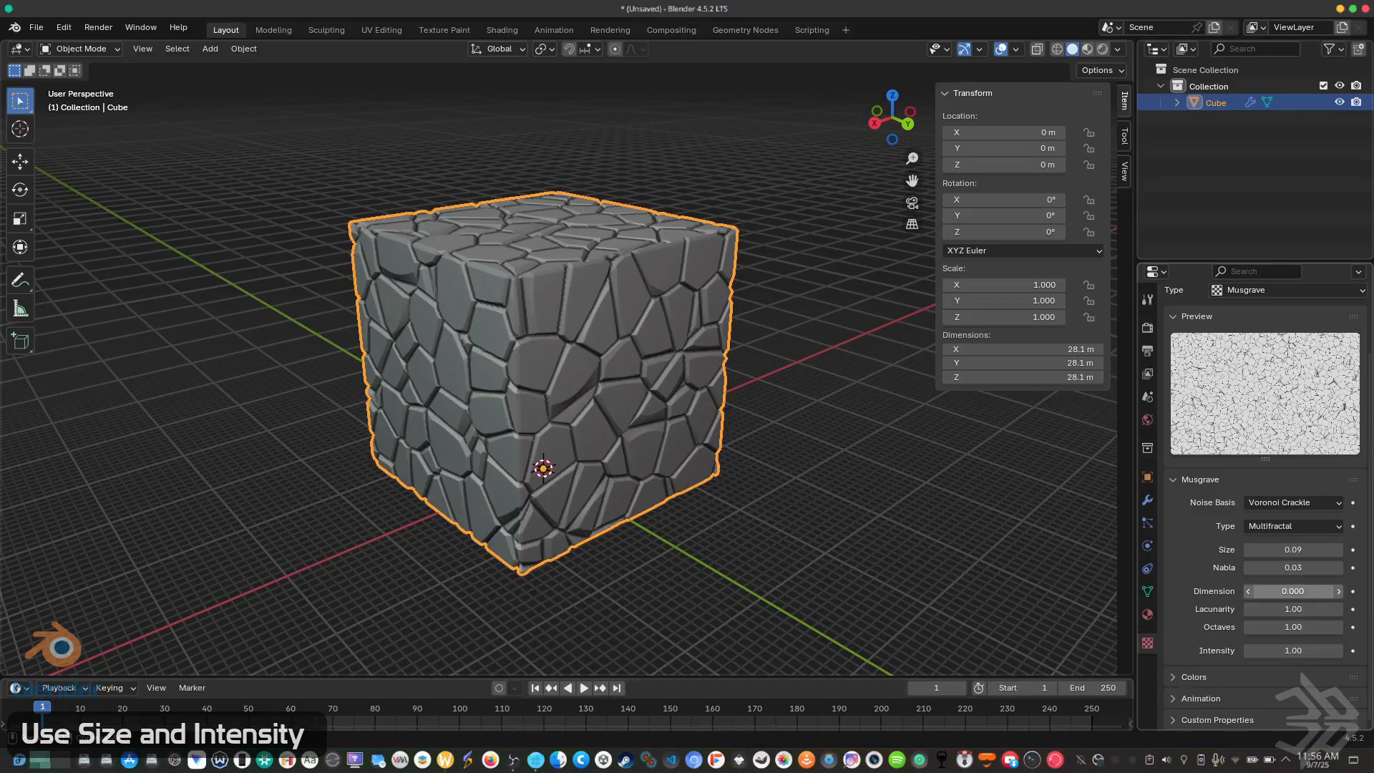
{"action": "key", "text": "BackSpace"}
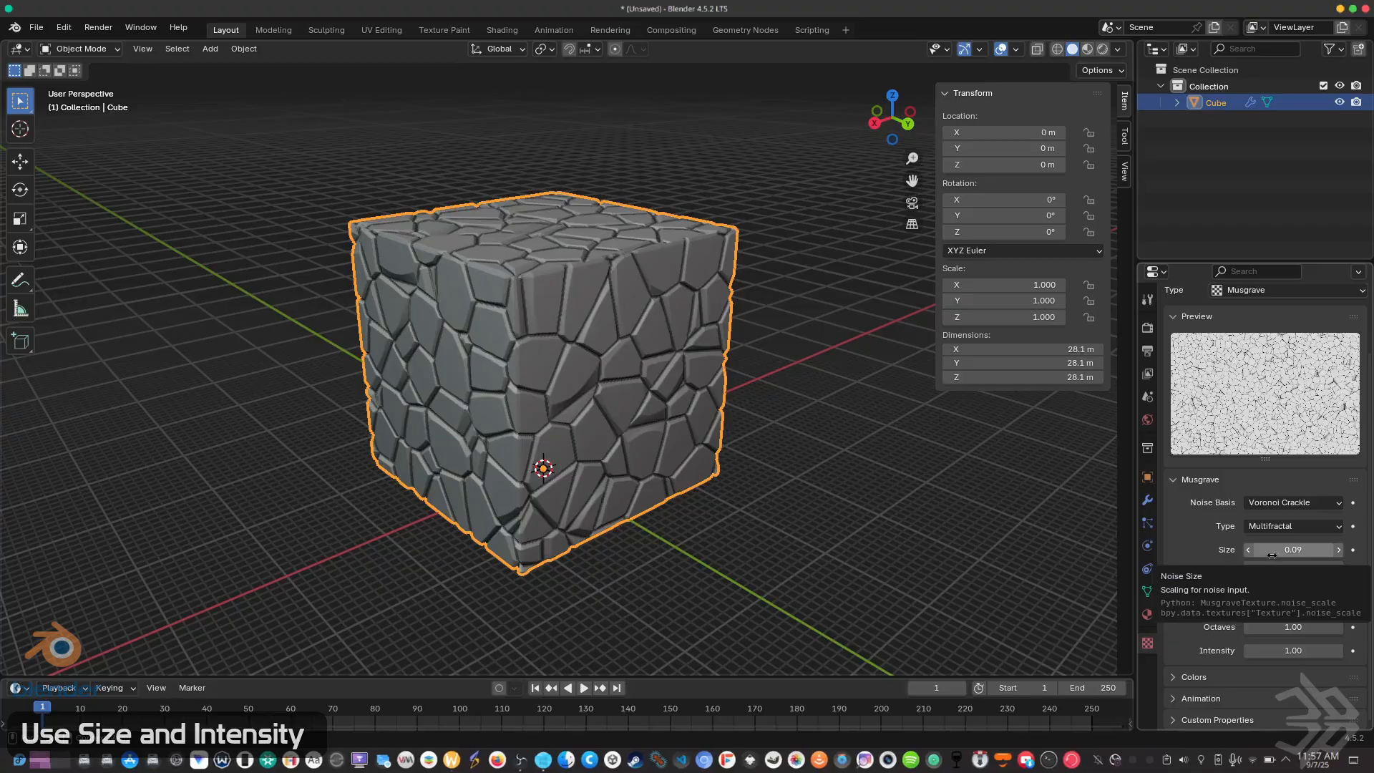
{"action": "middle_click_drag", "start_coordinate": [407, 345], "coordinate": [442, 337]}
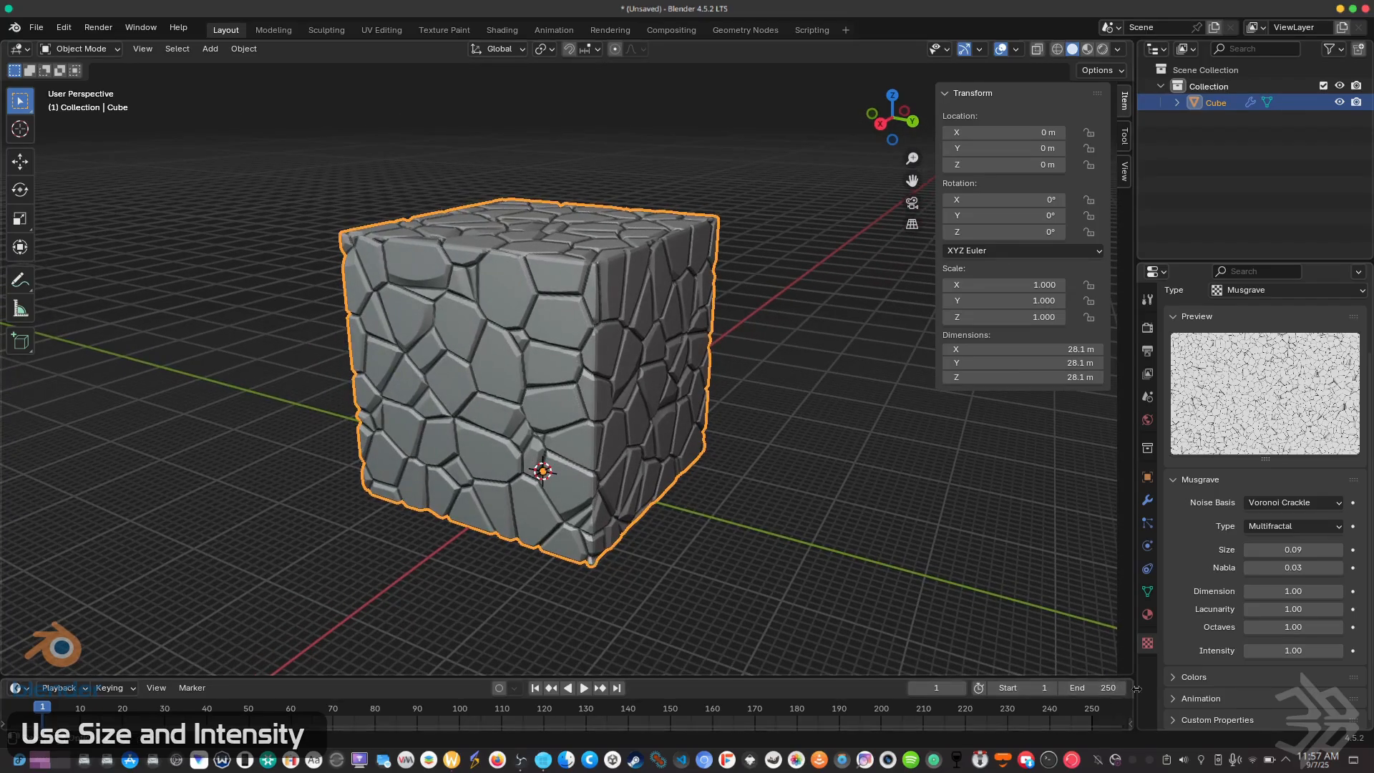
{"action": "left_click", "coordinate": [1292, 502]}
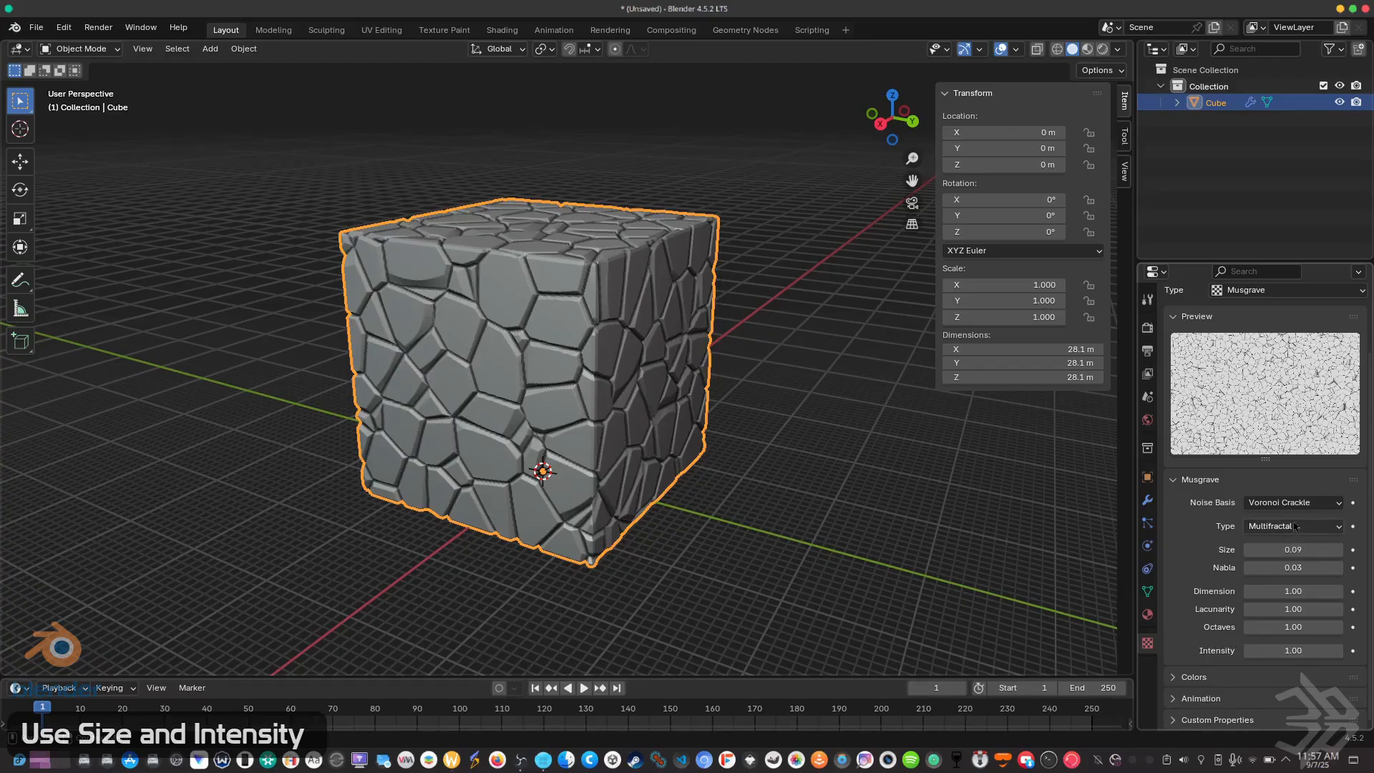
{"action": "left_click", "coordinate": [1299, 289]}
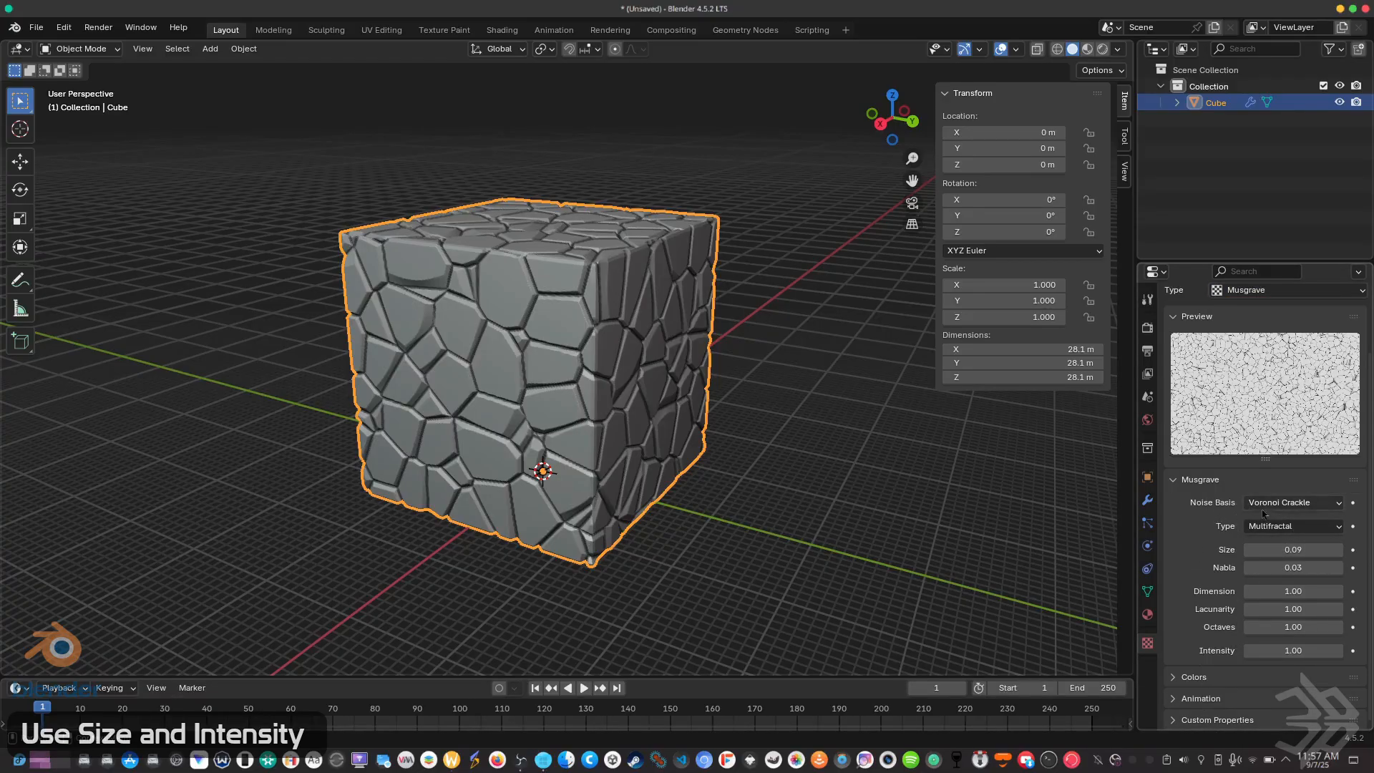
{"action": "left_click", "coordinate": [1294, 290]}
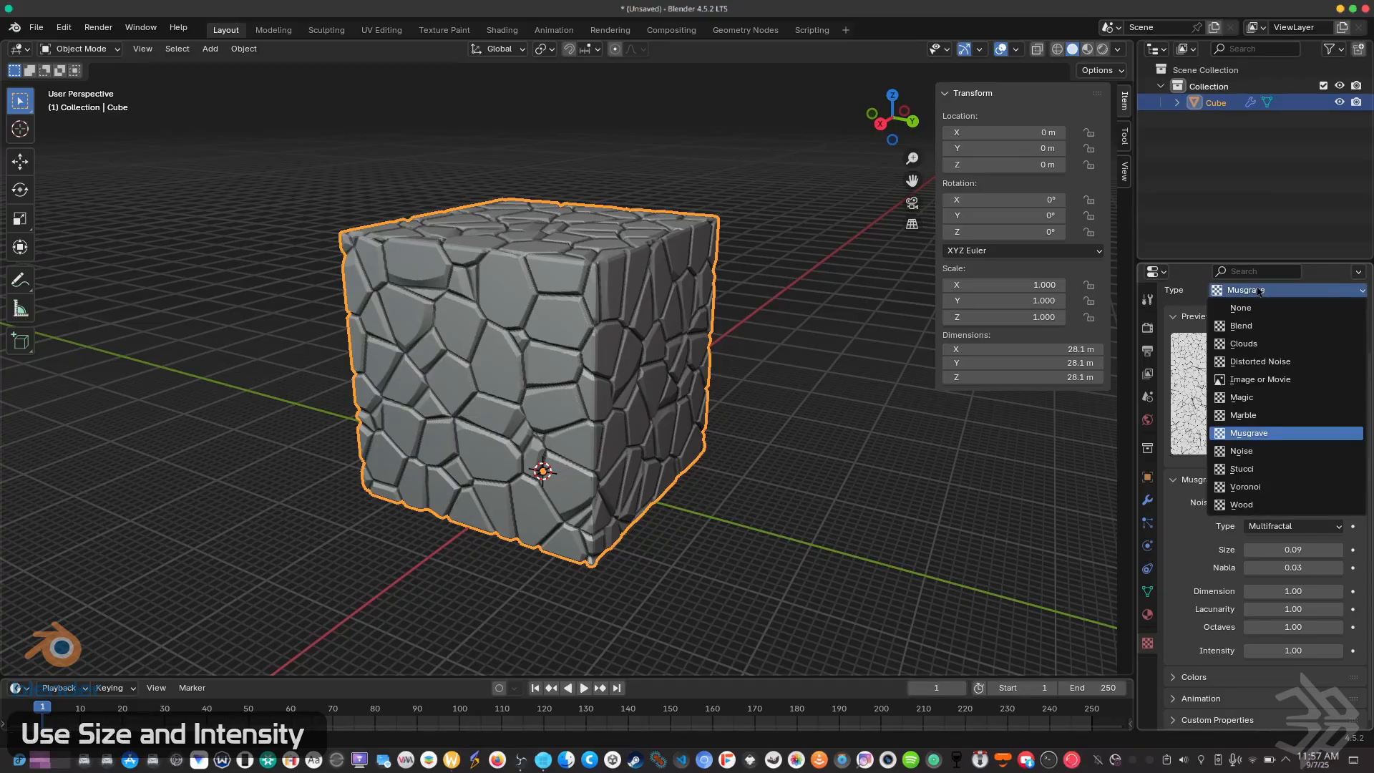
{"action": "left_click", "coordinate": [1245, 486]}
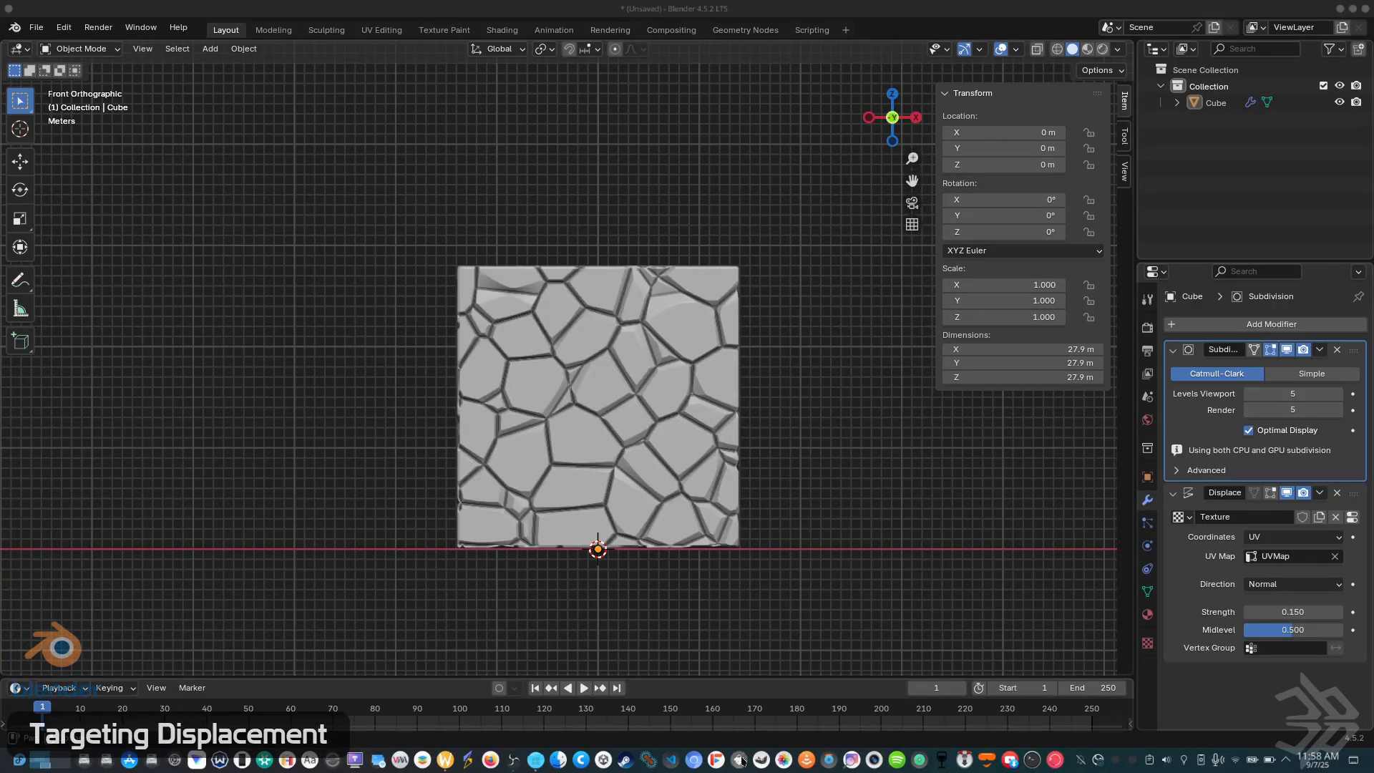
Put the cube into Edit Mode with vertex selection and wireframe display.
{"action": "middle_click_drag", "start_coordinate": [631, 526], "coordinate": [685, 554]}
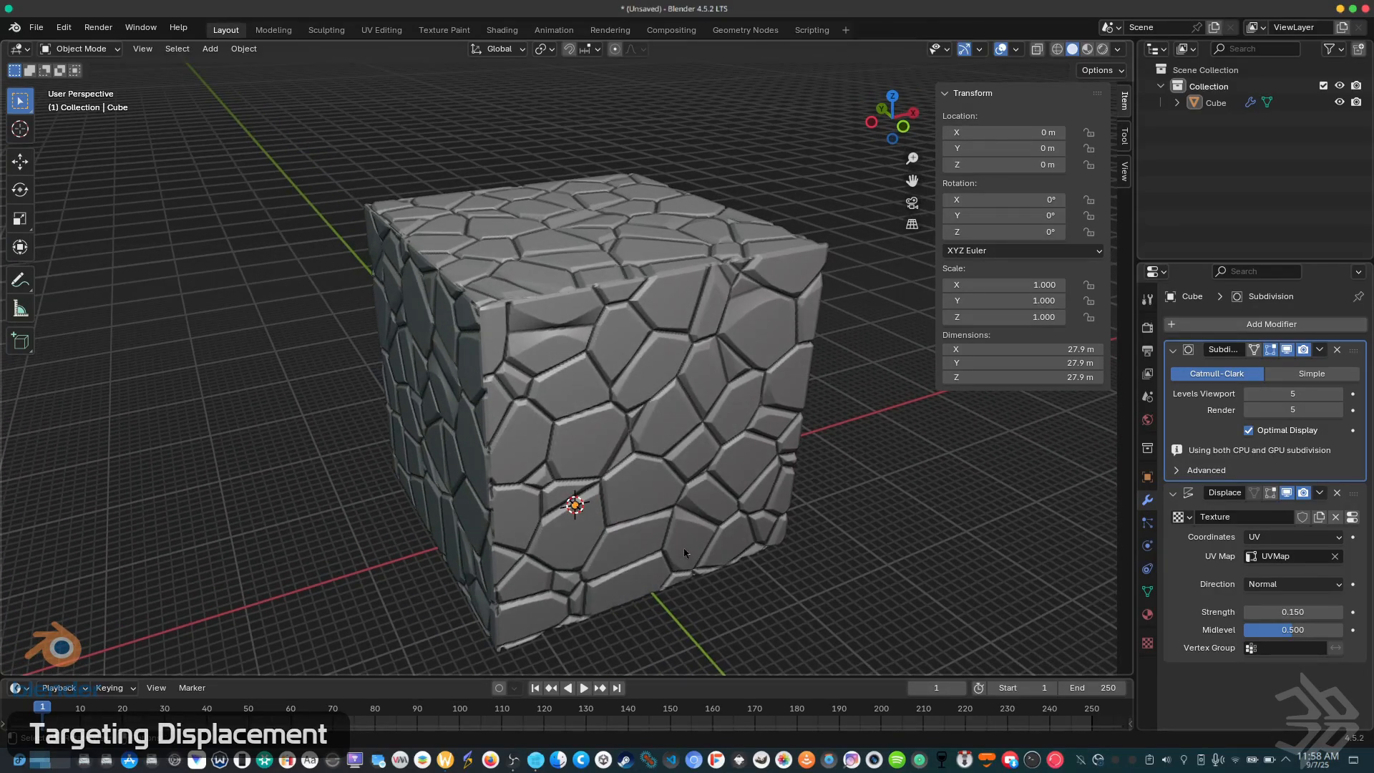
{"action": "middle_click_drag", "start_coordinate": [701, 533], "coordinate": [657, 402]}
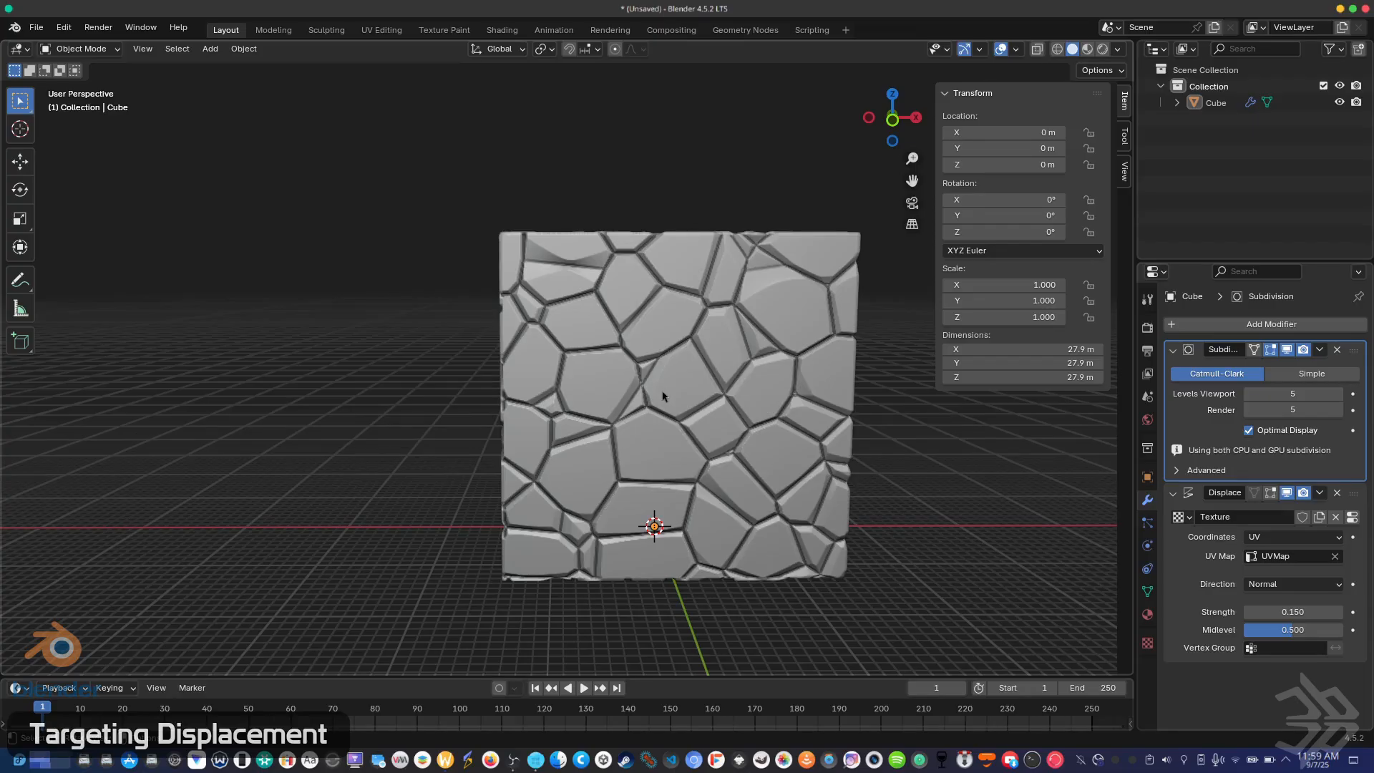
{"action": "mouse_move", "coordinate": [672, 396]}
{"action": "middle_mouse_down"}
{"action": "mouse_move", "coordinate": [672, 381]}
{"action": "mouse_move", "coordinate": [678, 392]}
{"action": "middle_mouse_up"}
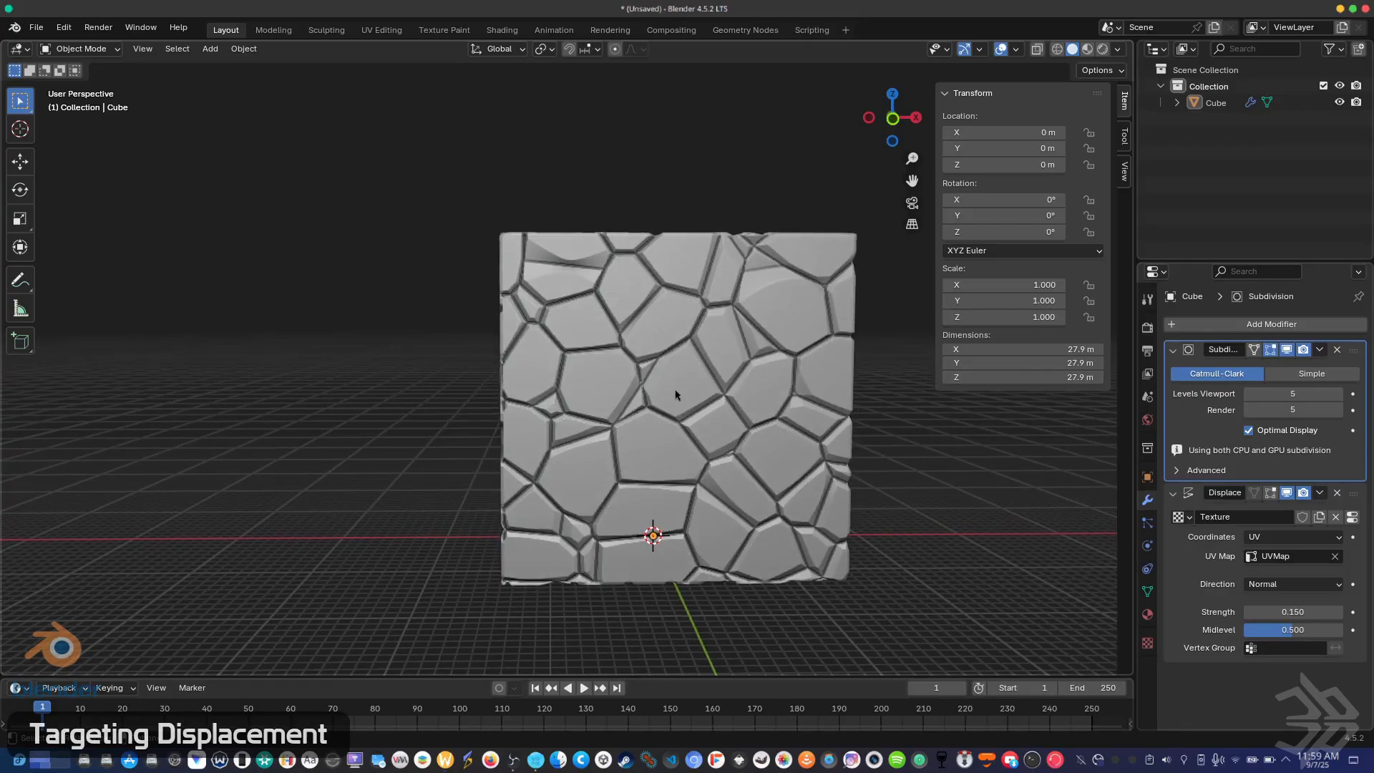
{"action": "left_click", "coordinate": [666, 377]}
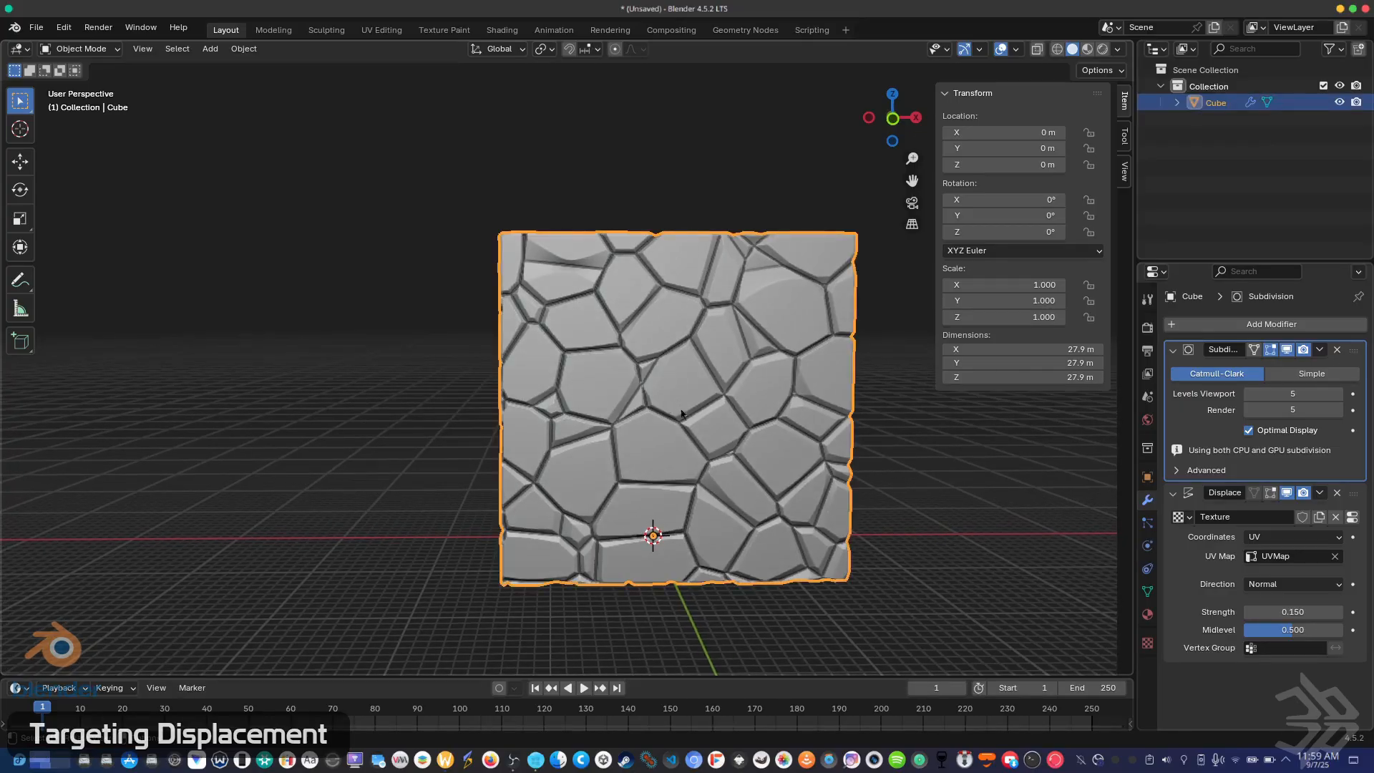
{"action": "key", "text": "Tab"}
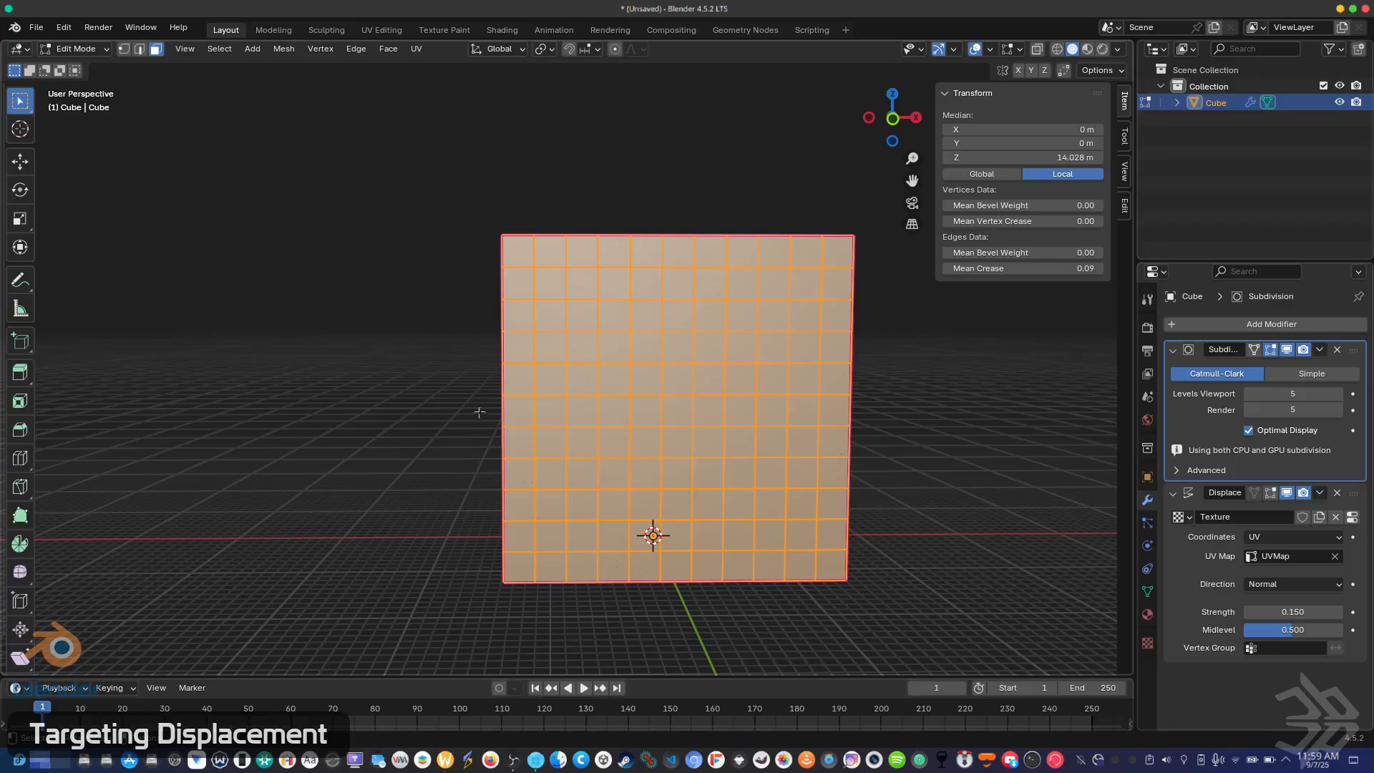
{"action": "left_click", "coordinate": [124, 49]}
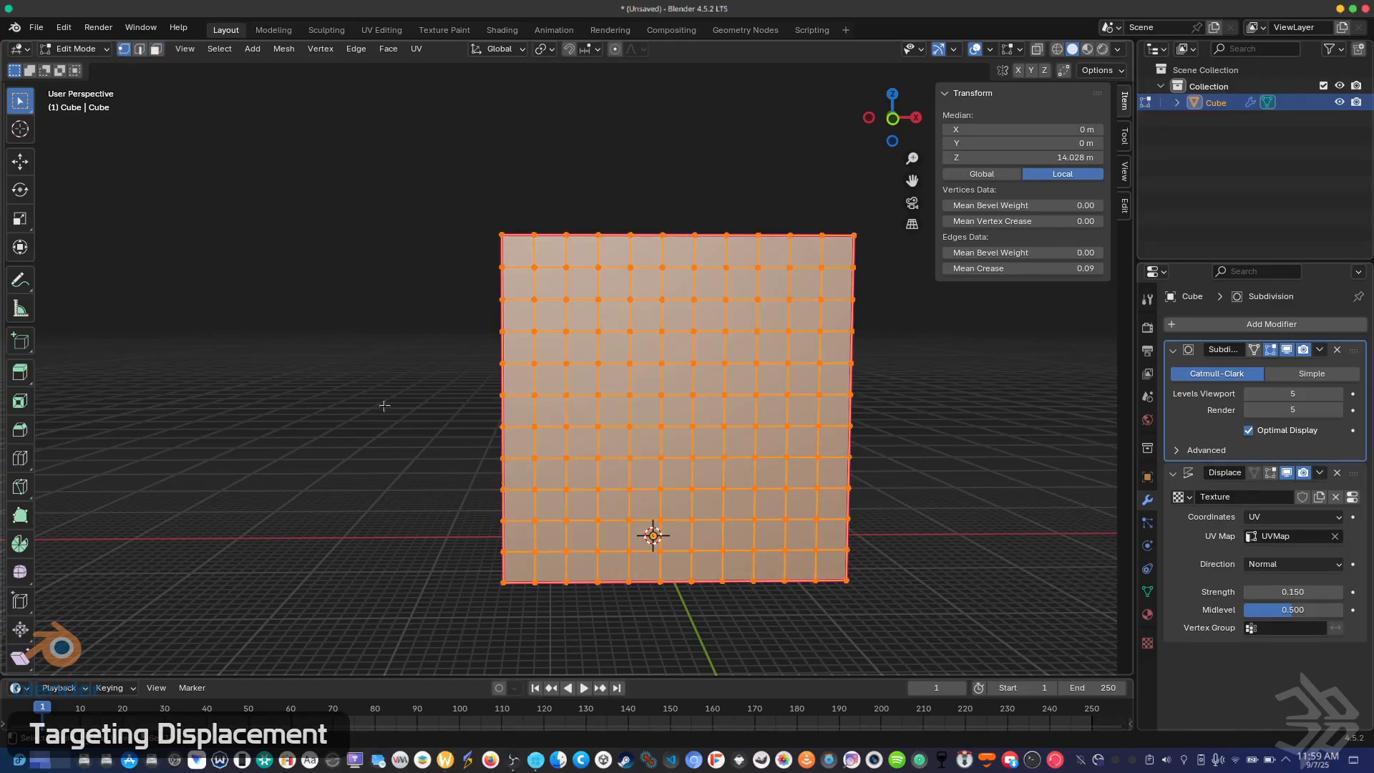
{"action": "key", "text": "shift+z"}
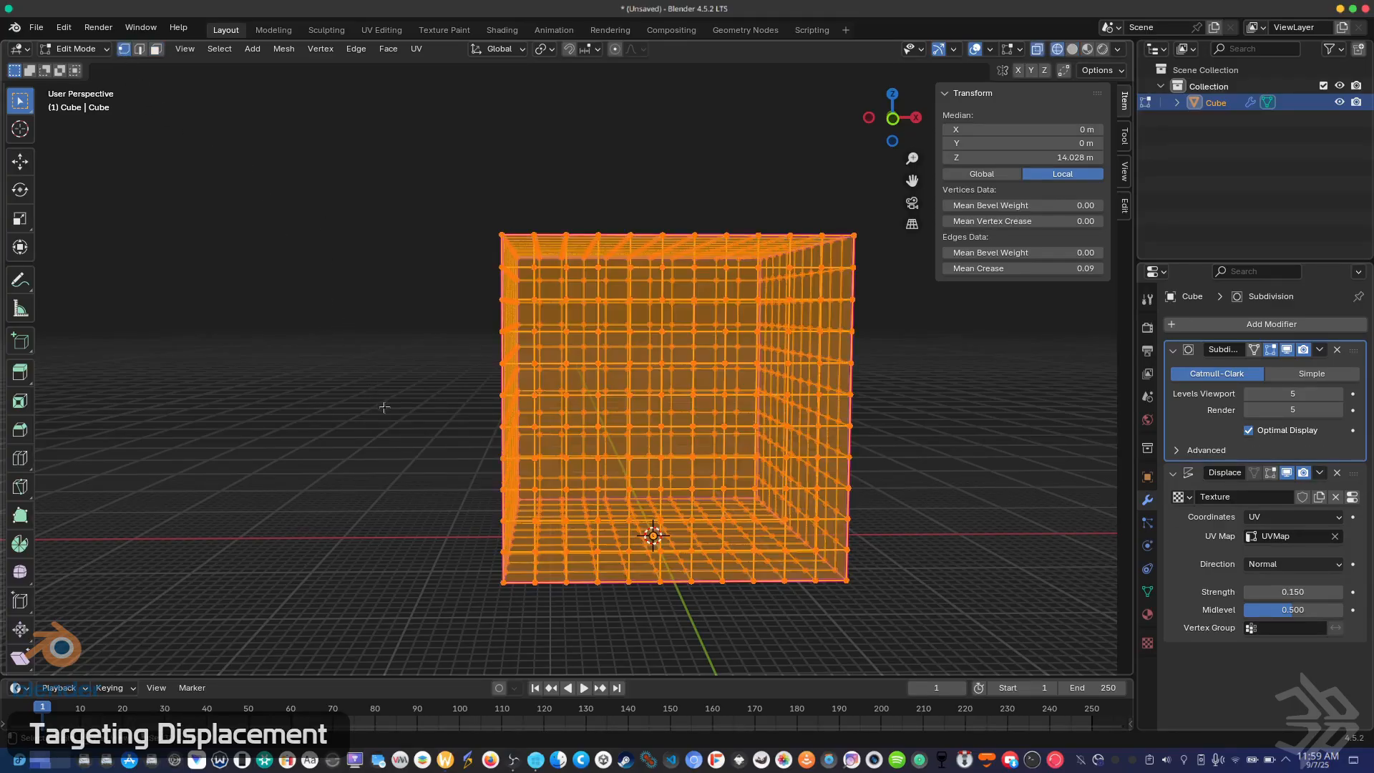
Select all vertices in the cube's negative X half, six columns wide and through the full depth, from the front orthographic view.
{"action": "key", "text": "KP_1"}
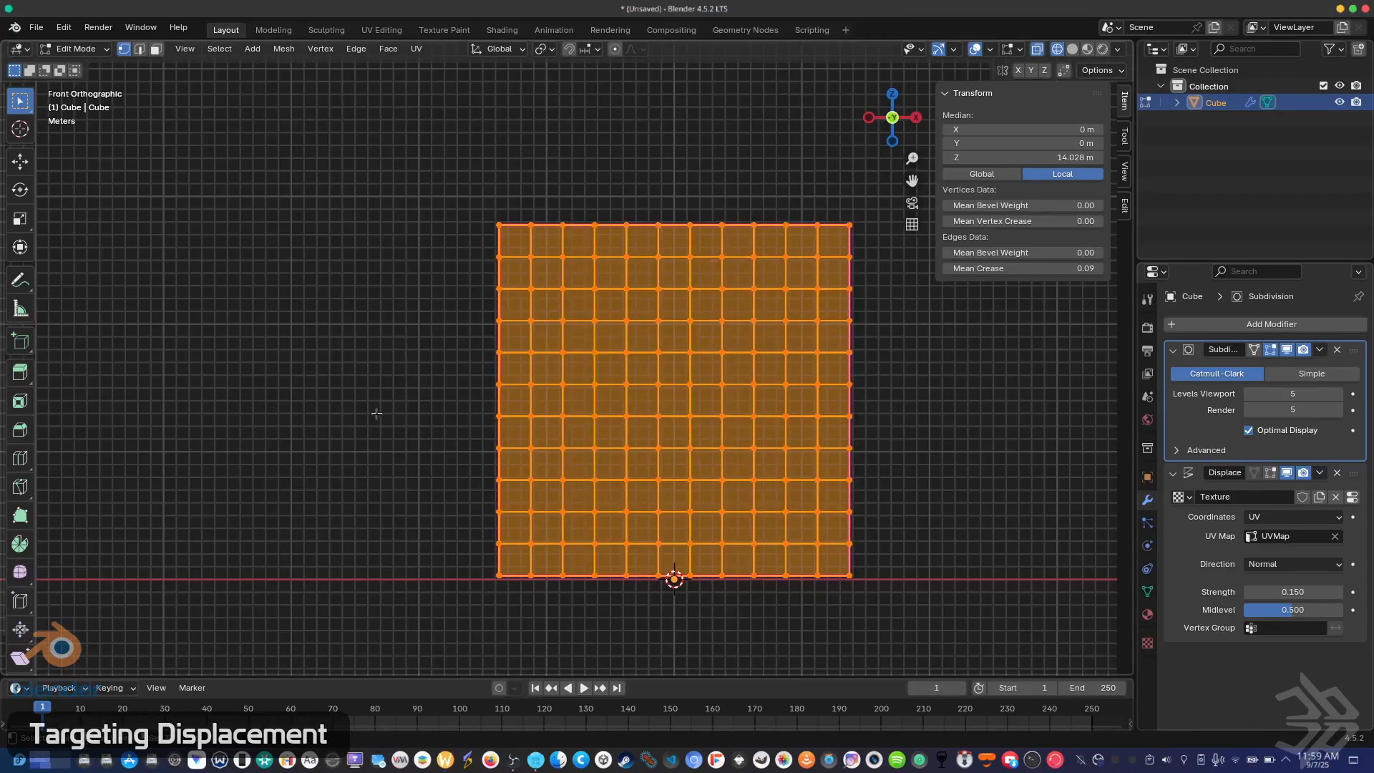
{"action": "middle_click_drag", "start_coordinate": [380, 401], "coordinate": [412, 392], "text": "shift"}
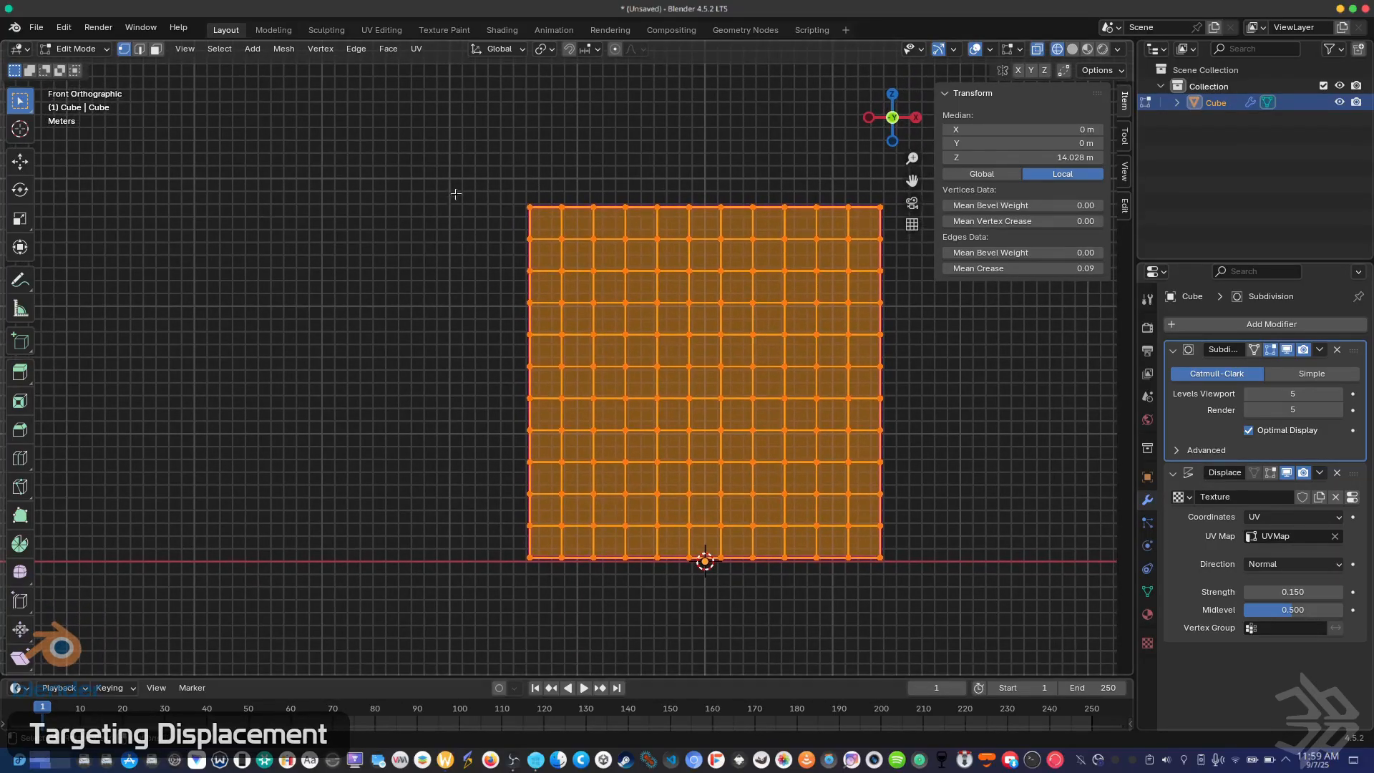
{"action": "left_click_drag", "start_coordinate": [401, 114], "coordinate": [694, 627]}
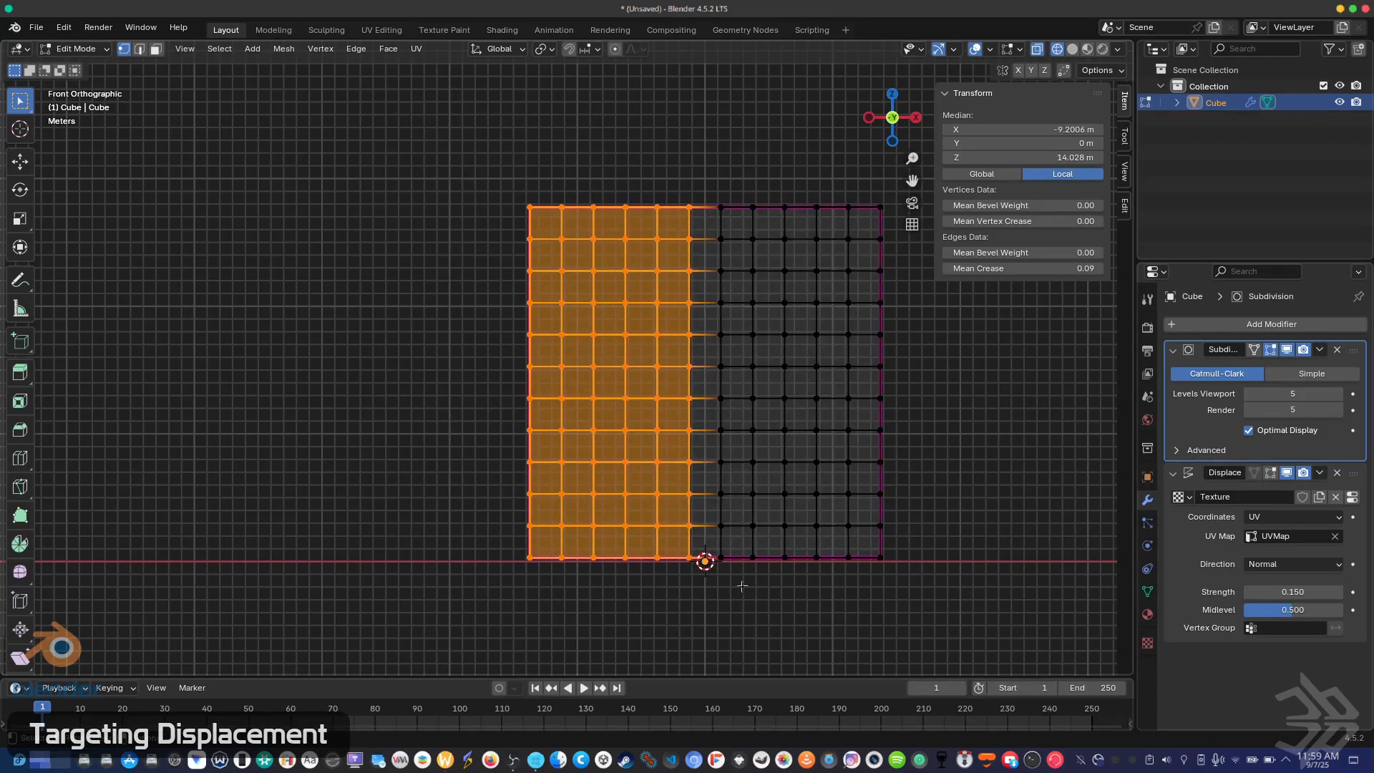
{"action": "middle_click_drag", "start_coordinate": [814, 517], "coordinate": [802, 627]}
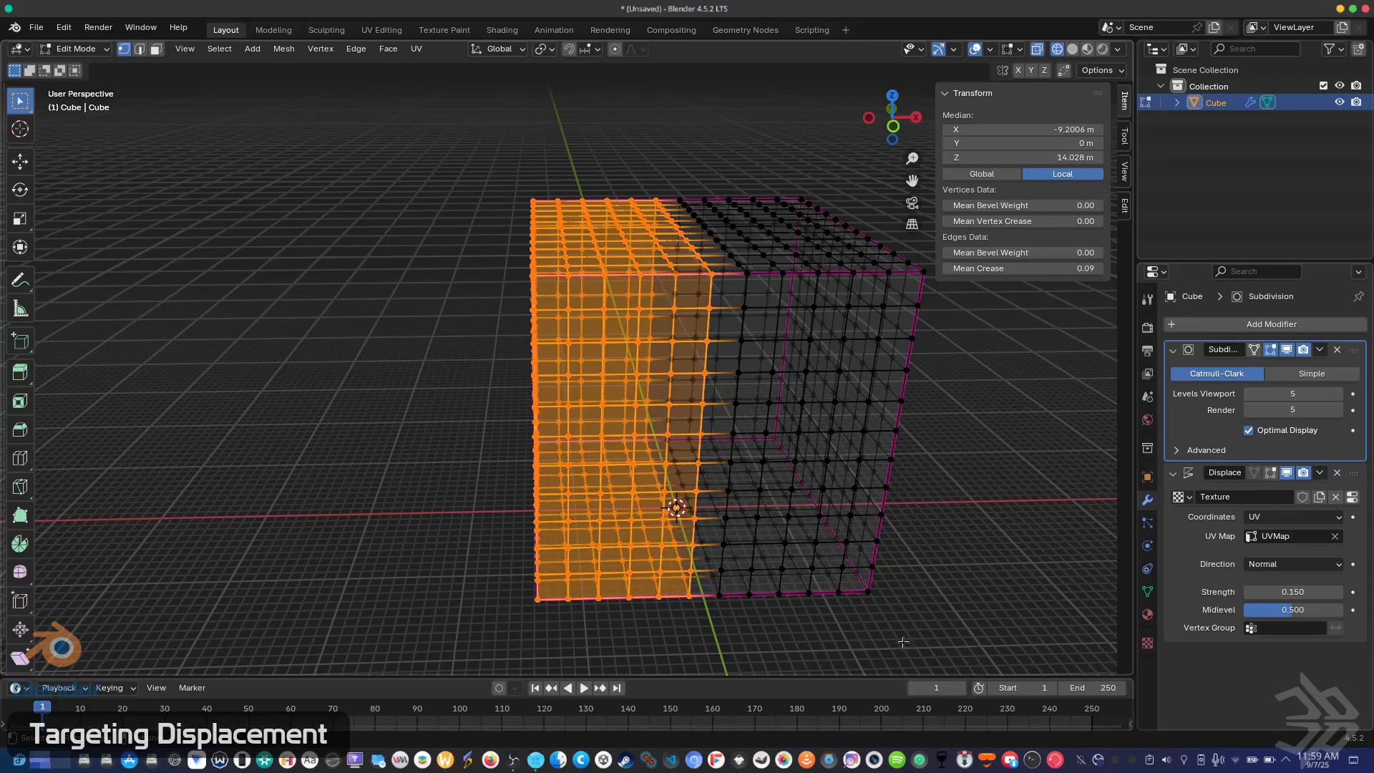
Create a vertex group named boxDisp and assign the selected vertices to it at weight 1.000.
{"action": "left_click", "coordinate": [1149, 592]}
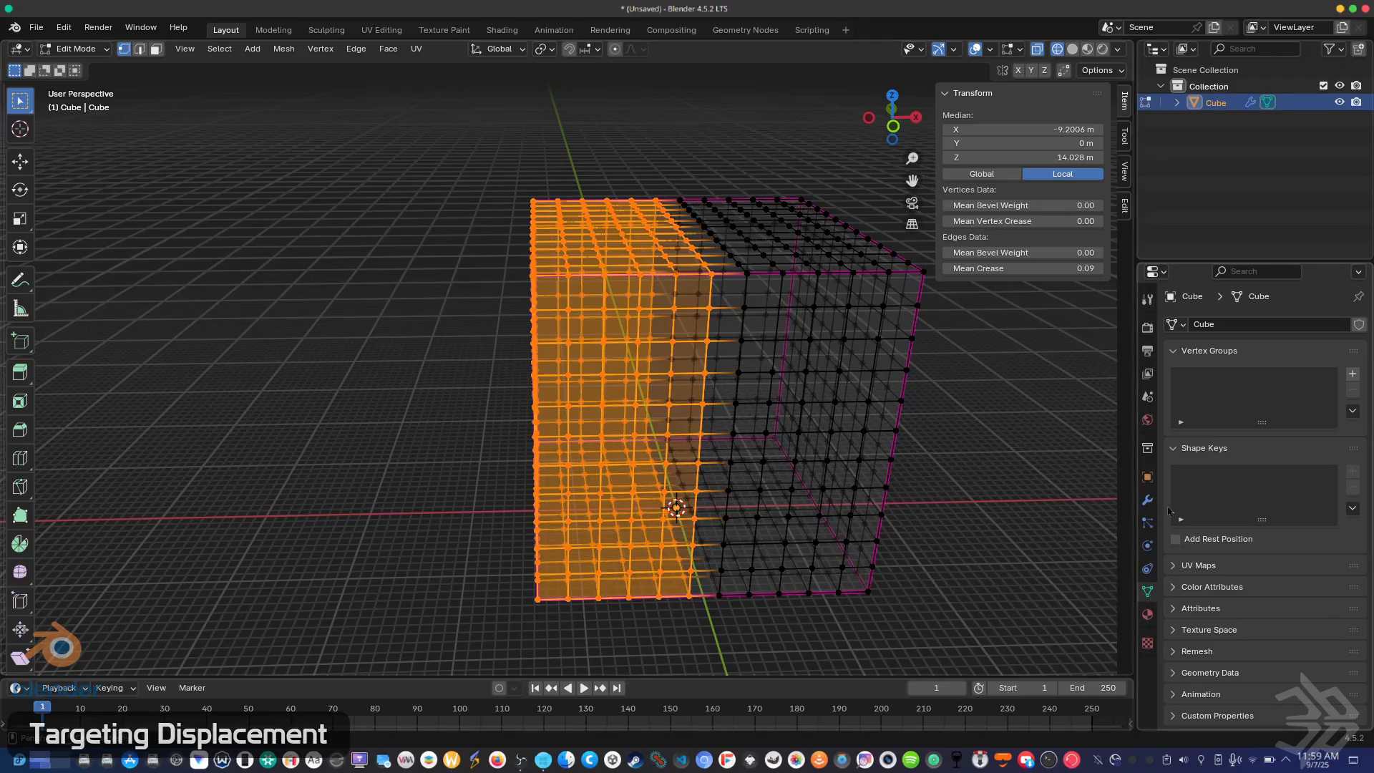
{"action": "left_click", "coordinate": [1353, 374]}
{"action": "double_click", "coordinate": [1245, 381]}
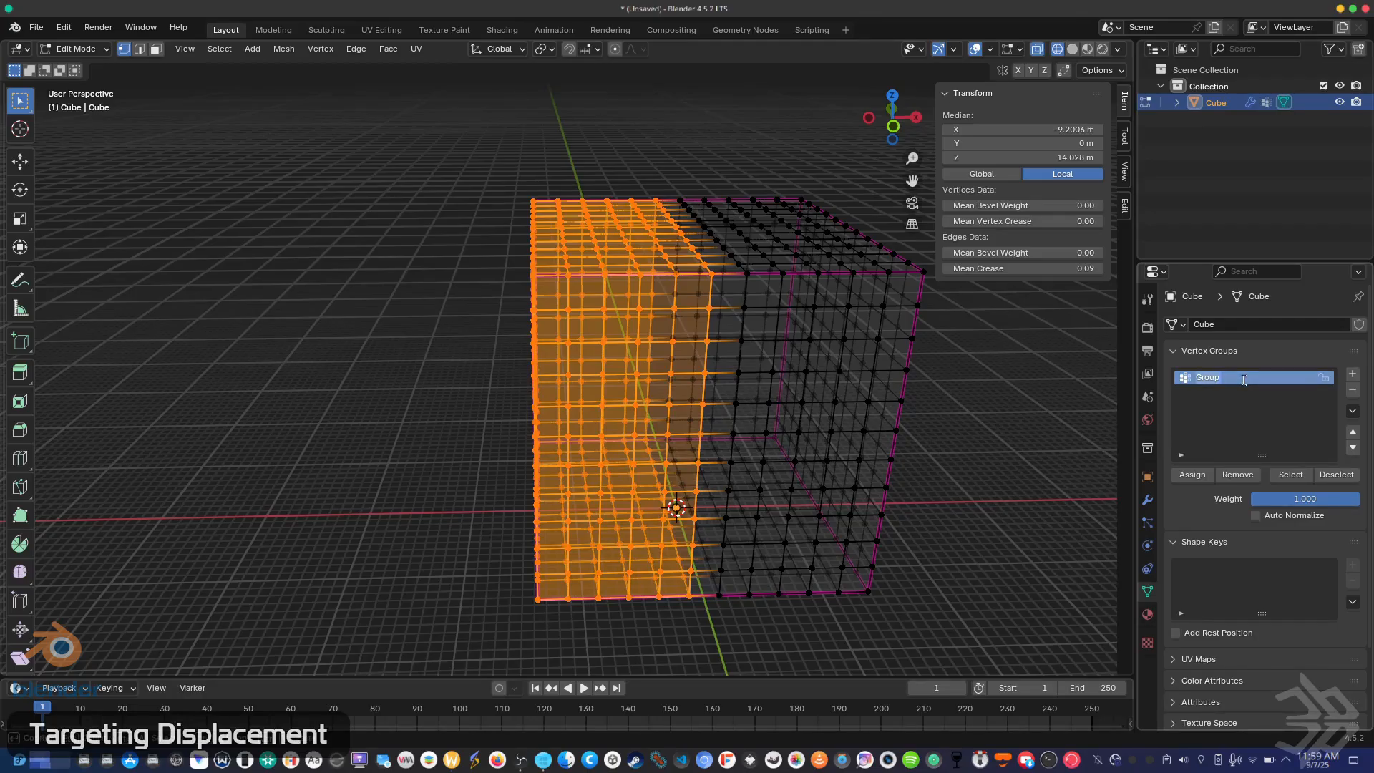
{"action": "type", "text": "Di"}
{"action": "type", "text": "Dis"}
{"action": "key", "text": "Return"}
{"action": "left_click", "coordinate": [1191, 475]}
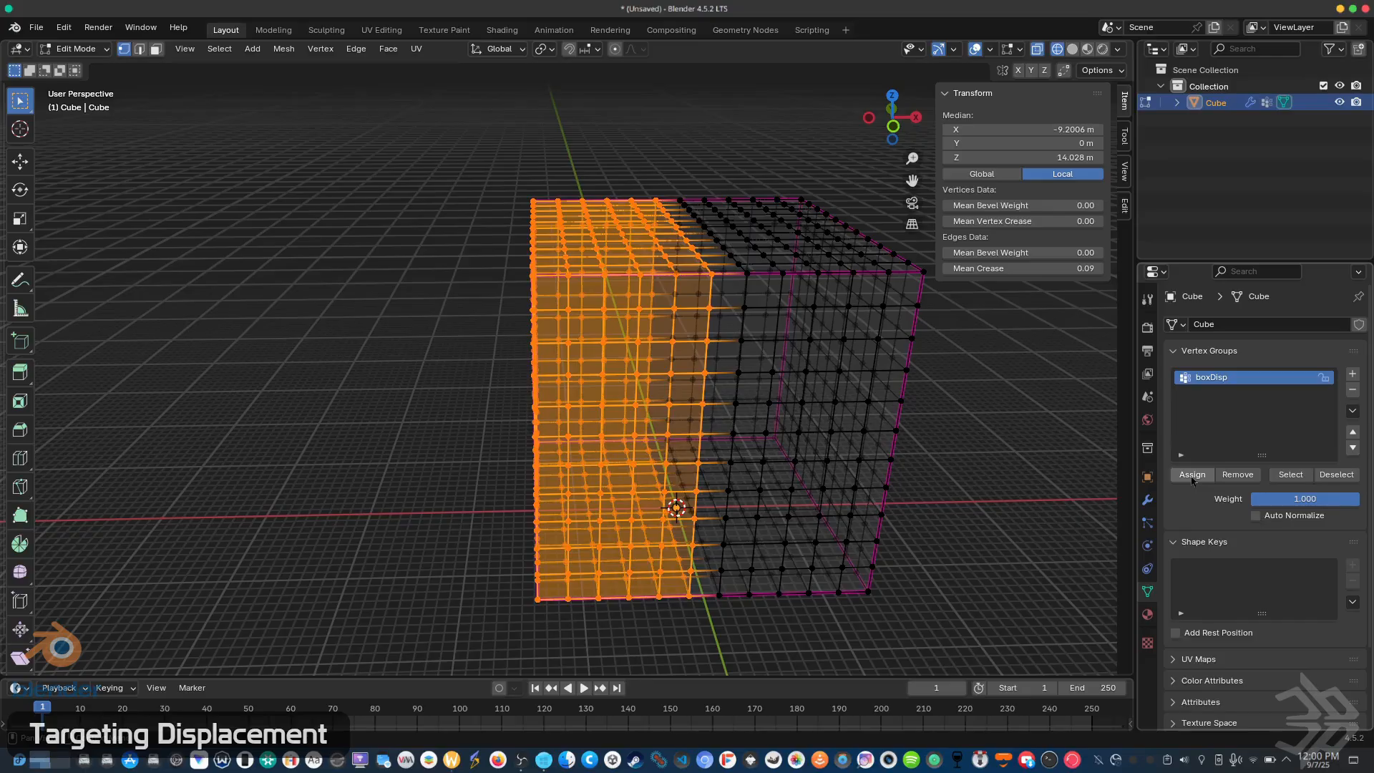
Return to Object Mode with solid shading and limit the Displace modifier to the boxDisp vertex group.
{"action": "key", "text": "Tab"}
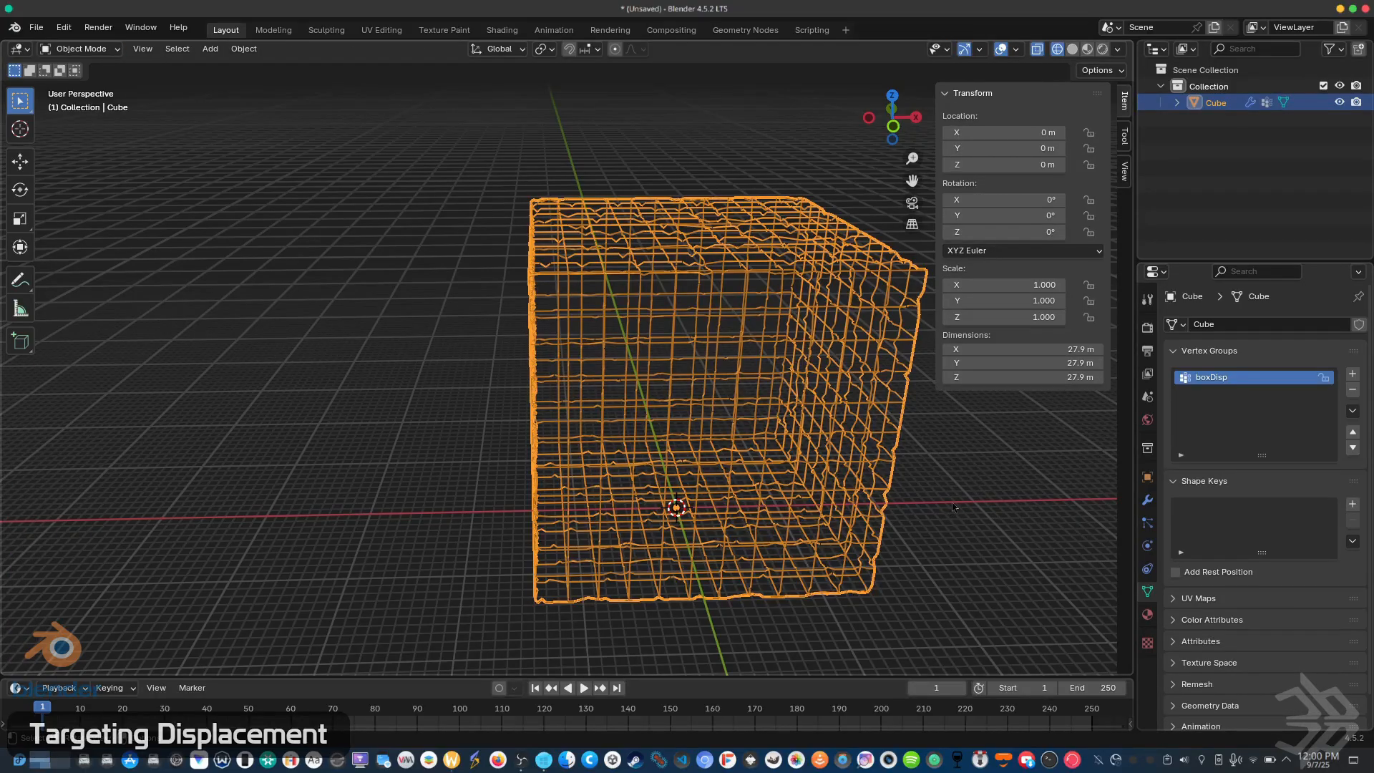
{"action": "key", "text": "shift+z"}
{"action": "middle_click_drag", "start_coordinate": [887, 501], "coordinate": [924, 494]}
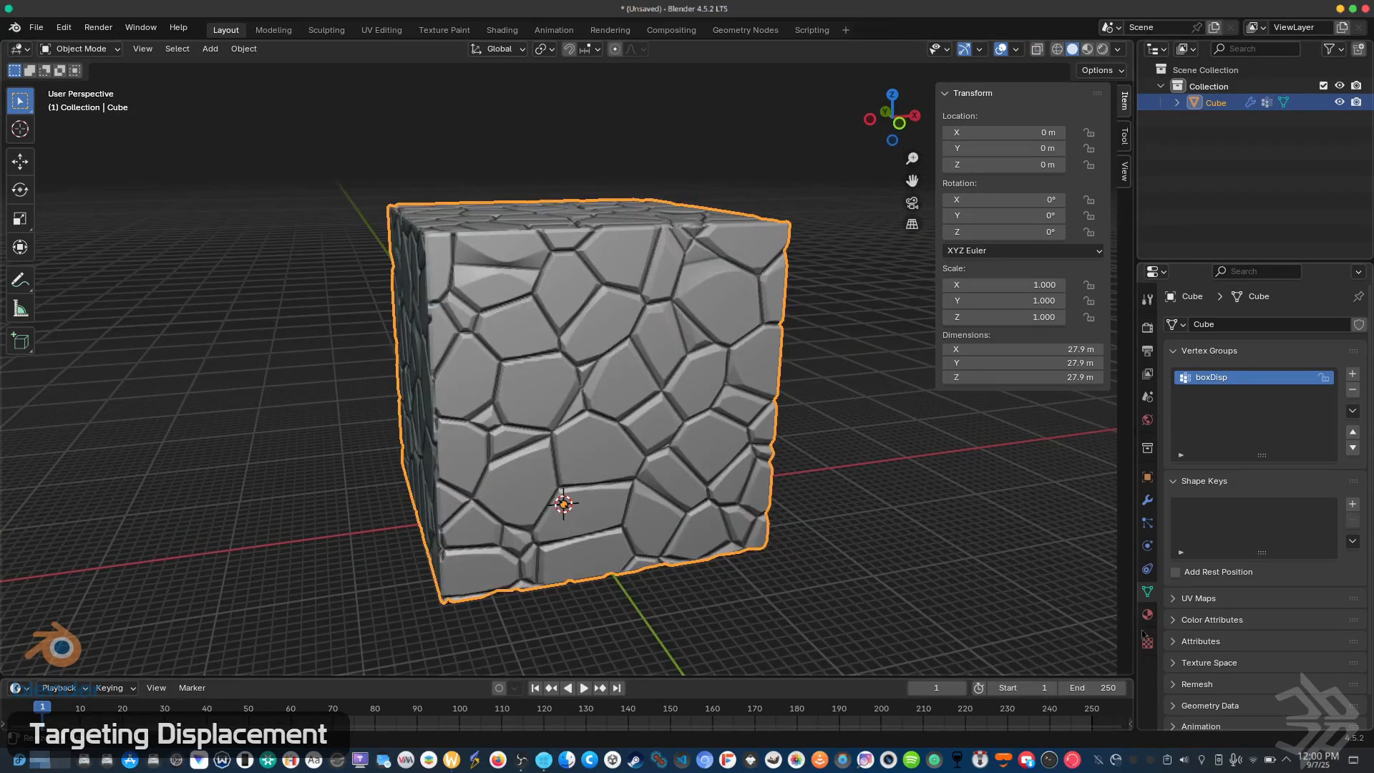
{"action": "left_click", "coordinate": [1148, 501]}
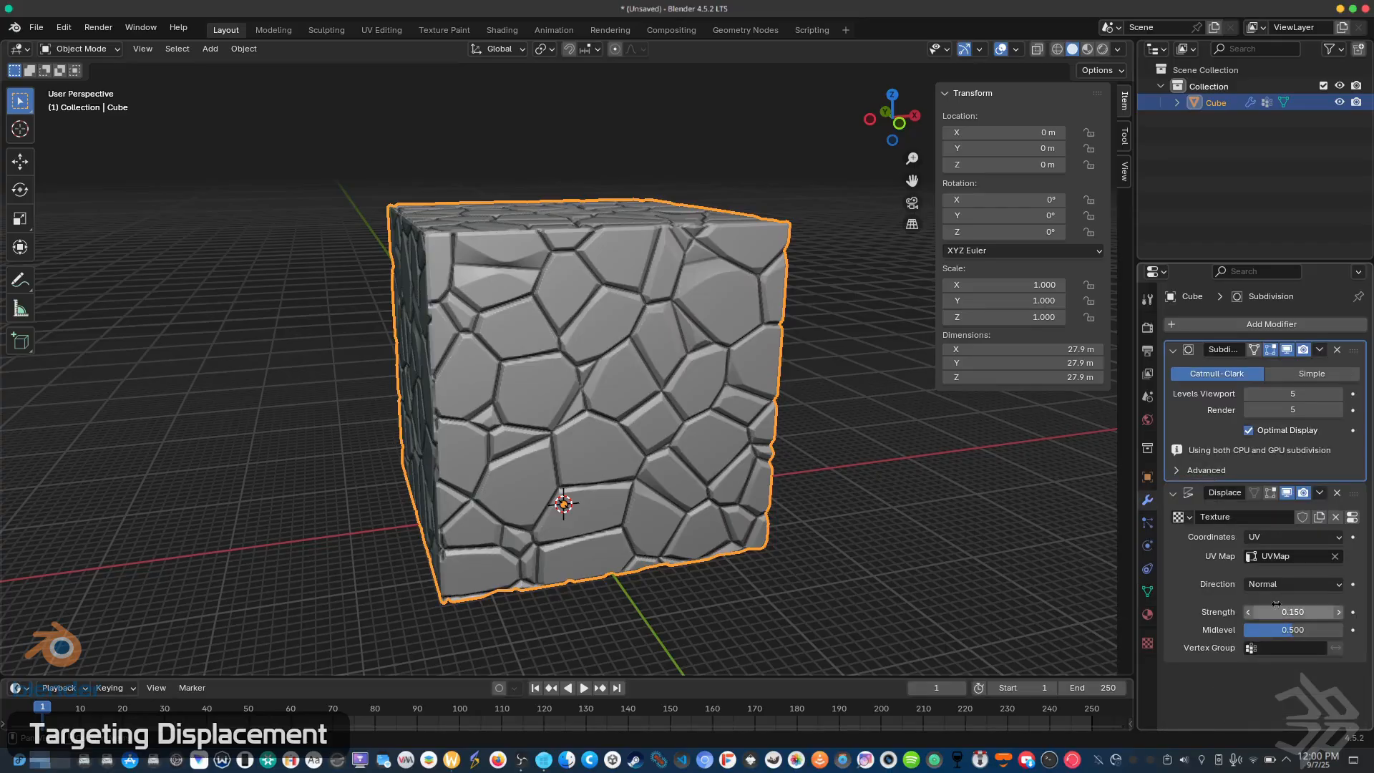
{"action": "left_click", "coordinate": [1253, 648]}
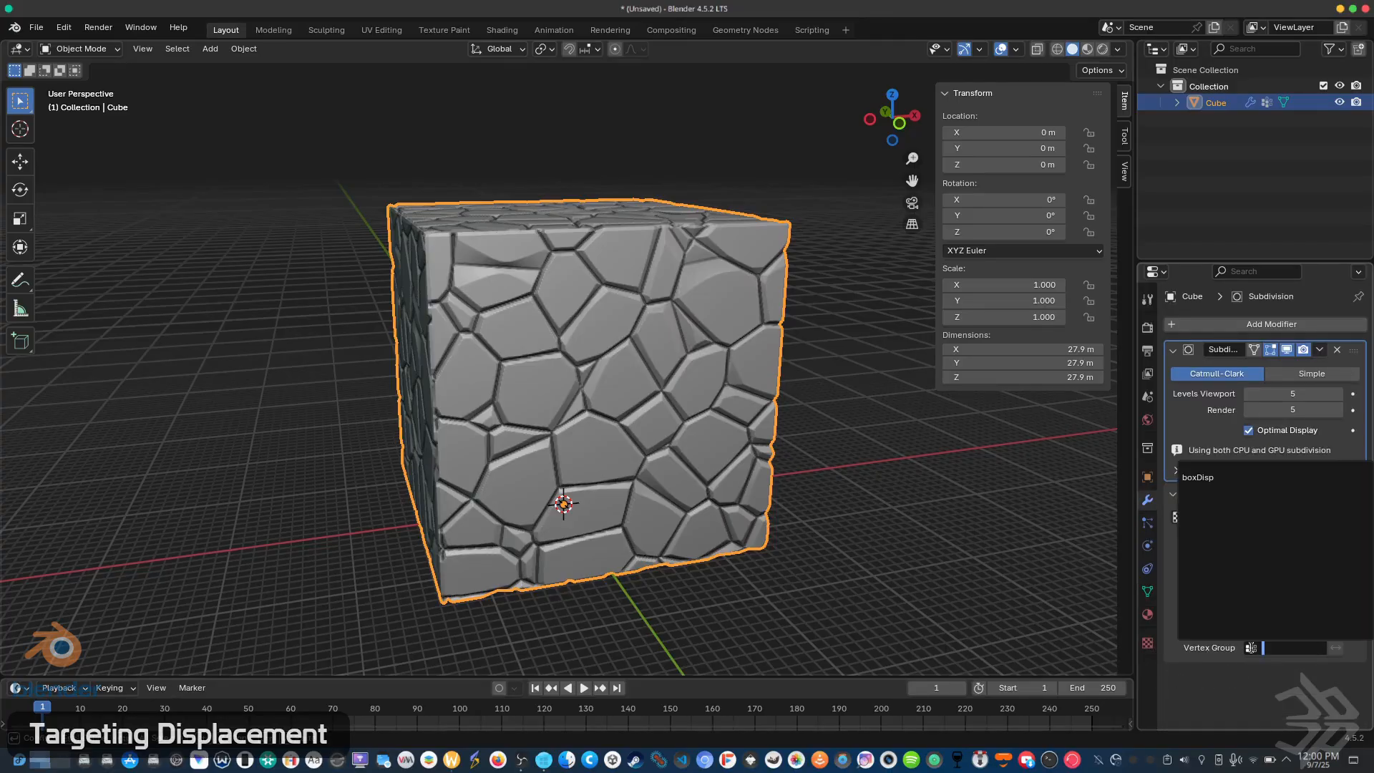
{"action": "left_click", "coordinate": [1210, 477]}
{"action": "middle_click_drag", "start_coordinate": [997, 578], "coordinate": [922, 627]}
{"action": "middle_click_drag", "start_coordinate": [616, 485], "coordinate": [648, 399]}
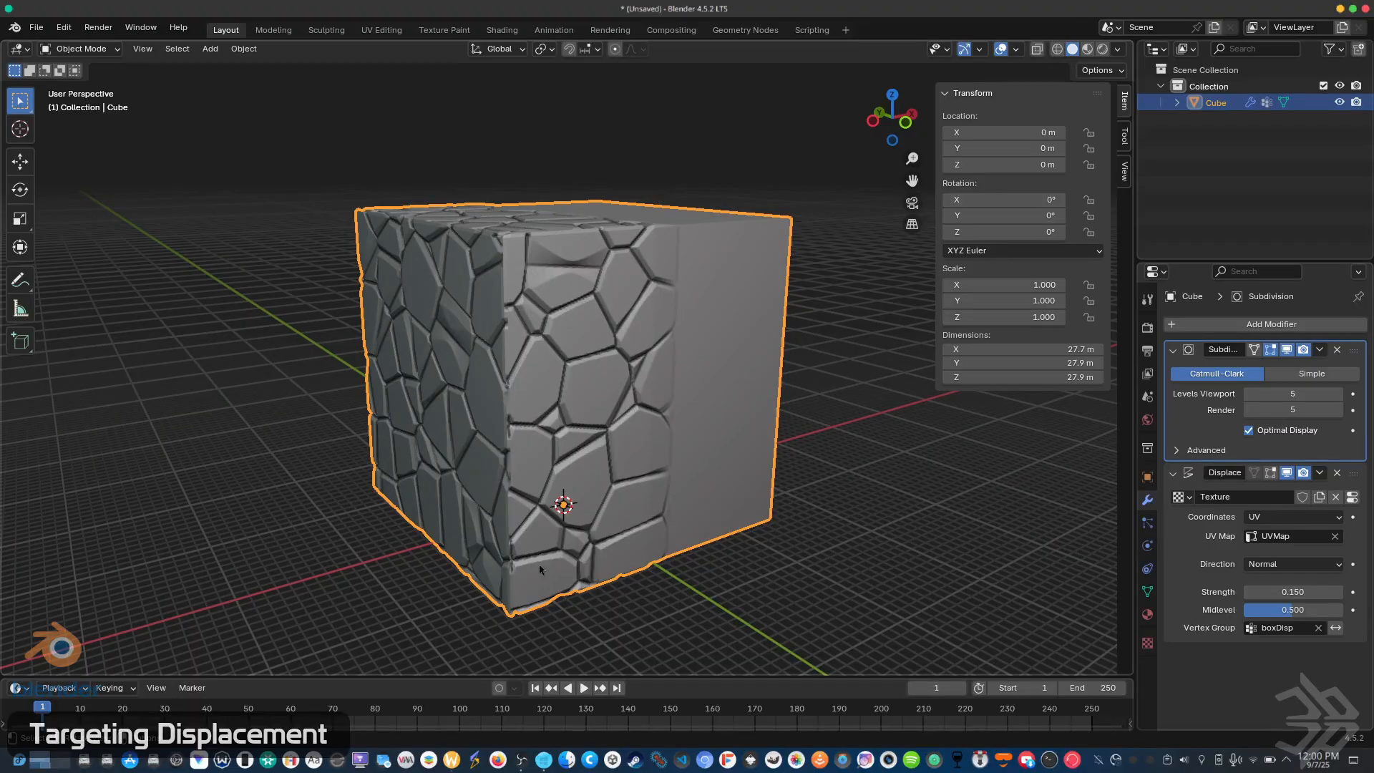
Invert the boxDisp vertex group influence in the cube's Displace modifier so the opposite half is displaced.
{"action": "middle_click_drag", "start_coordinate": [478, 252], "coordinate": [461, 550]}
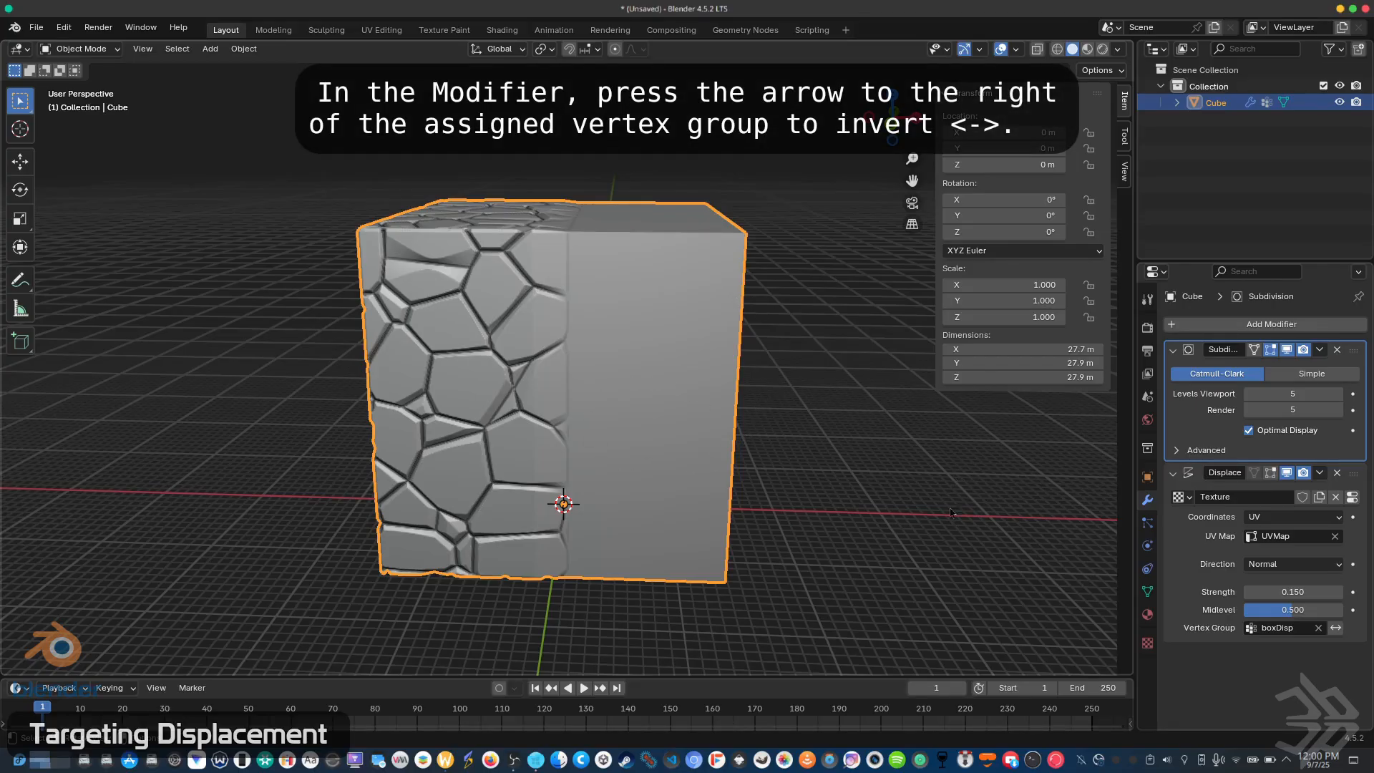
{"action": "left_click", "coordinate": [1335, 632]}
{"action": "middle_click_drag", "start_coordinate": [738, 580], "coordinate": [585, 481]}
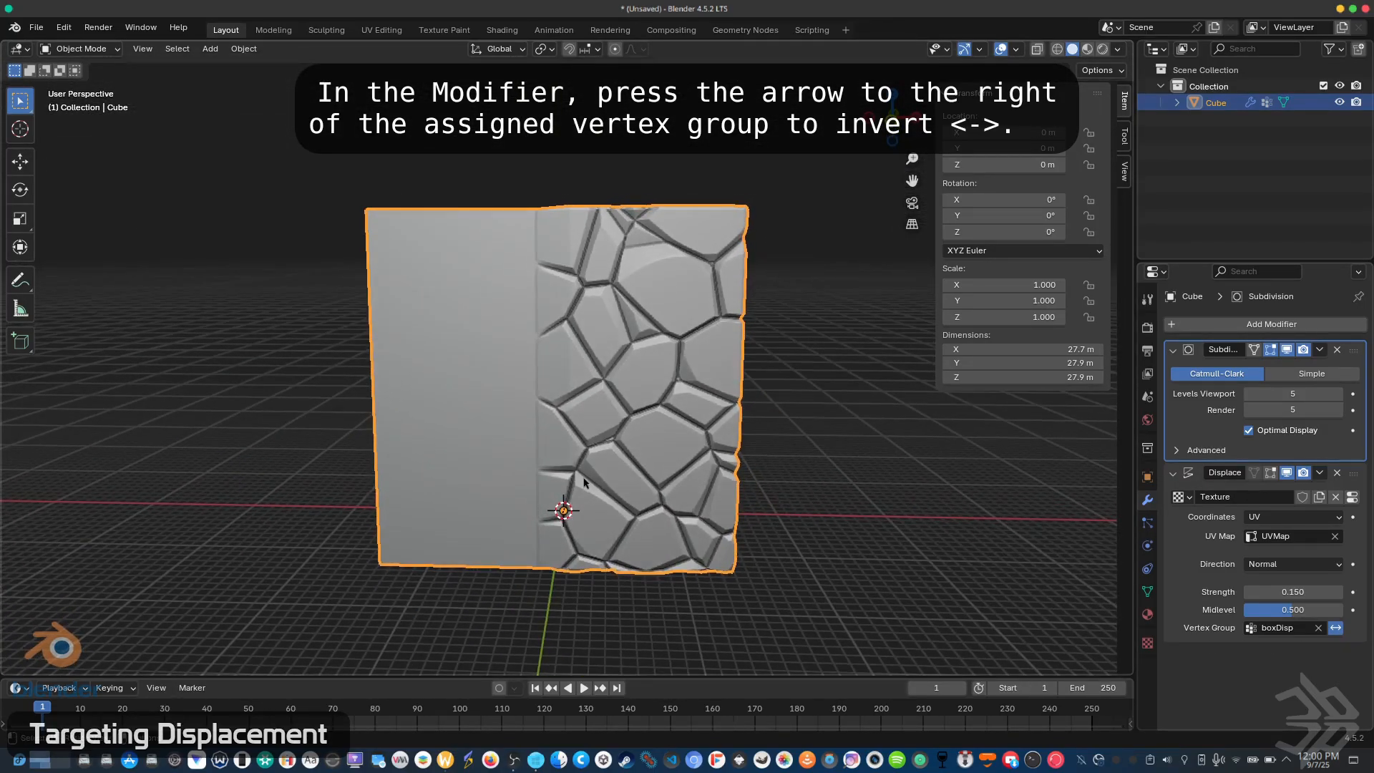
Extend the cube's vertex selection by one column in front wireframe view, assign it to boxDisp, and return to solid-shaded Object Mode.
{"action": "key", "text": "KP_1"}
{"action": "key", "text": "shift+z"}
{"action": "key", "text": "Tab"}
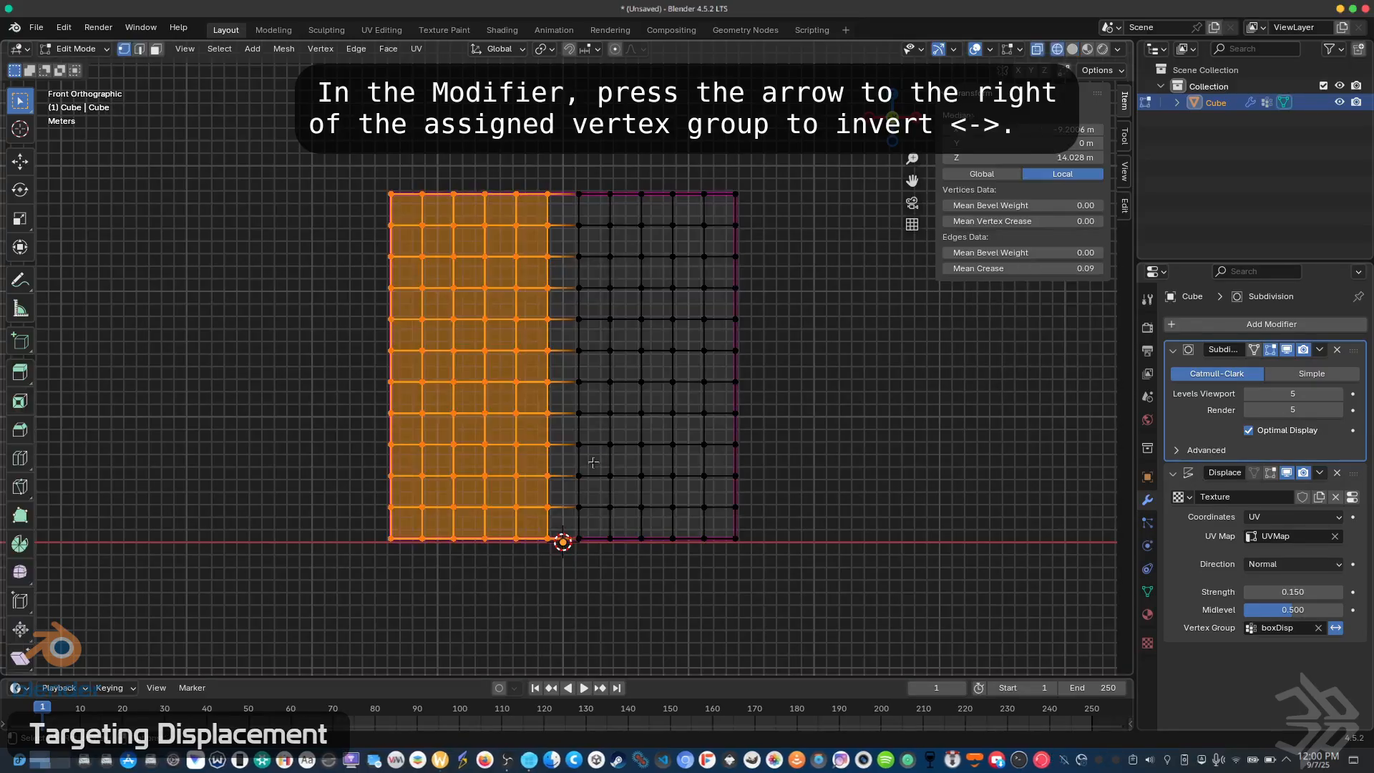
{"action": "left_click_drag", "start_coordinate": [584, 182], "coordinate": [562, 560], "text": "shift"}
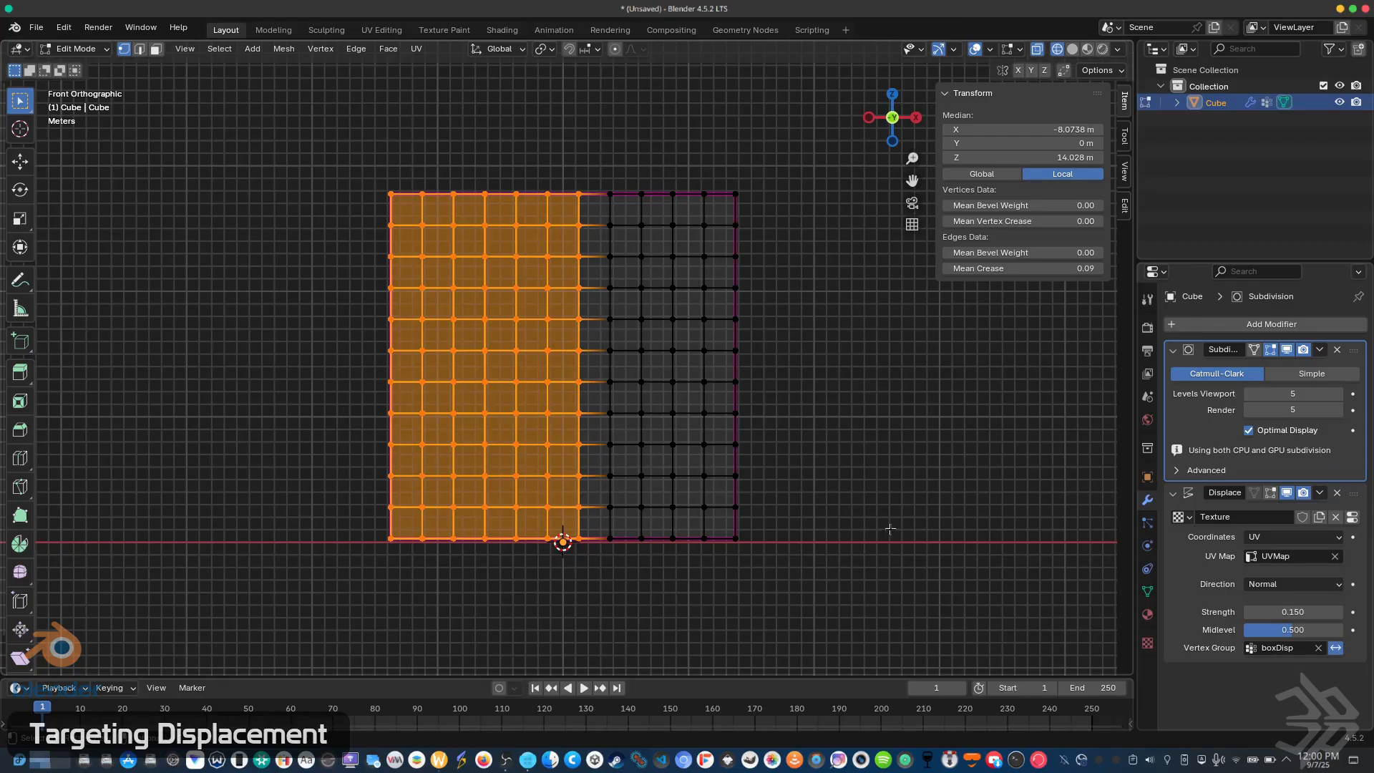
{"action": "left_click", "coordinate": [1147, 592]}
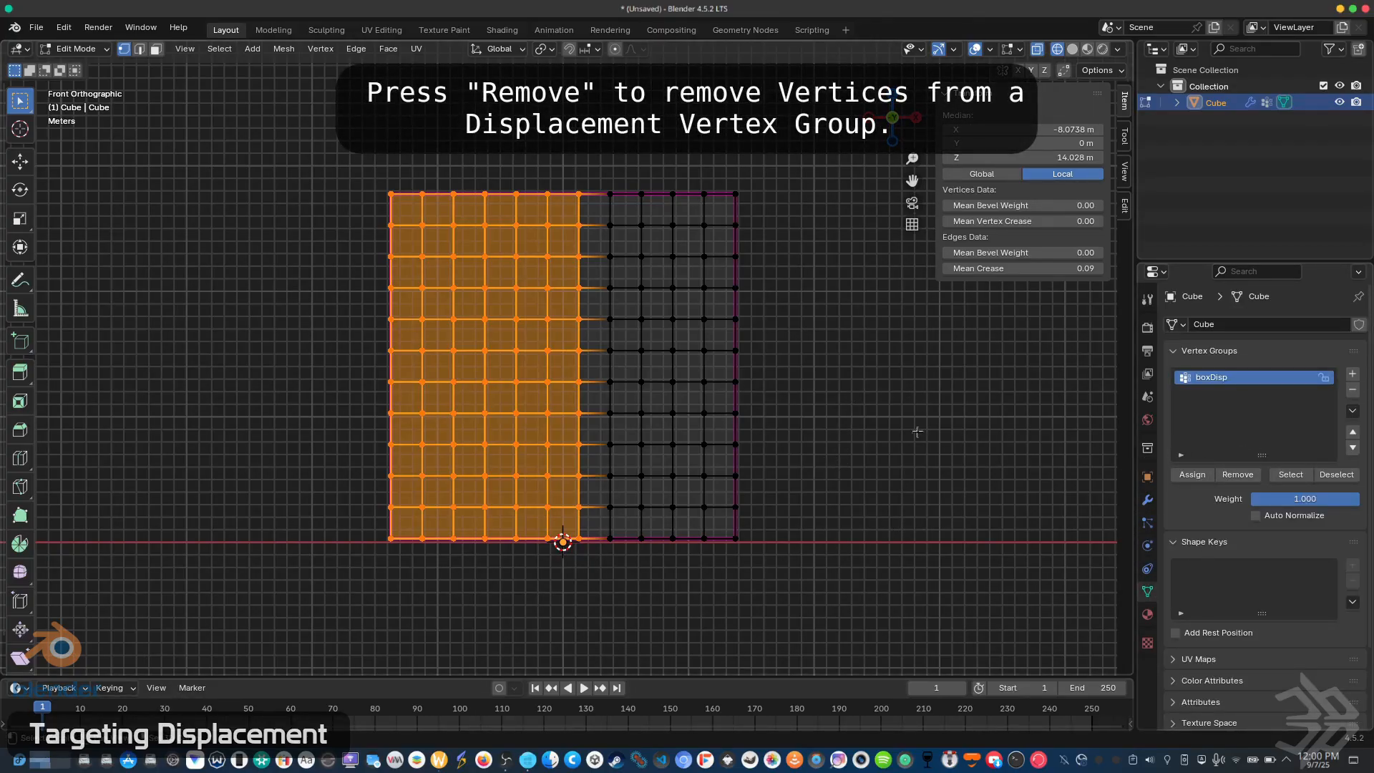
{"action": "key", "text": "shift+z"}
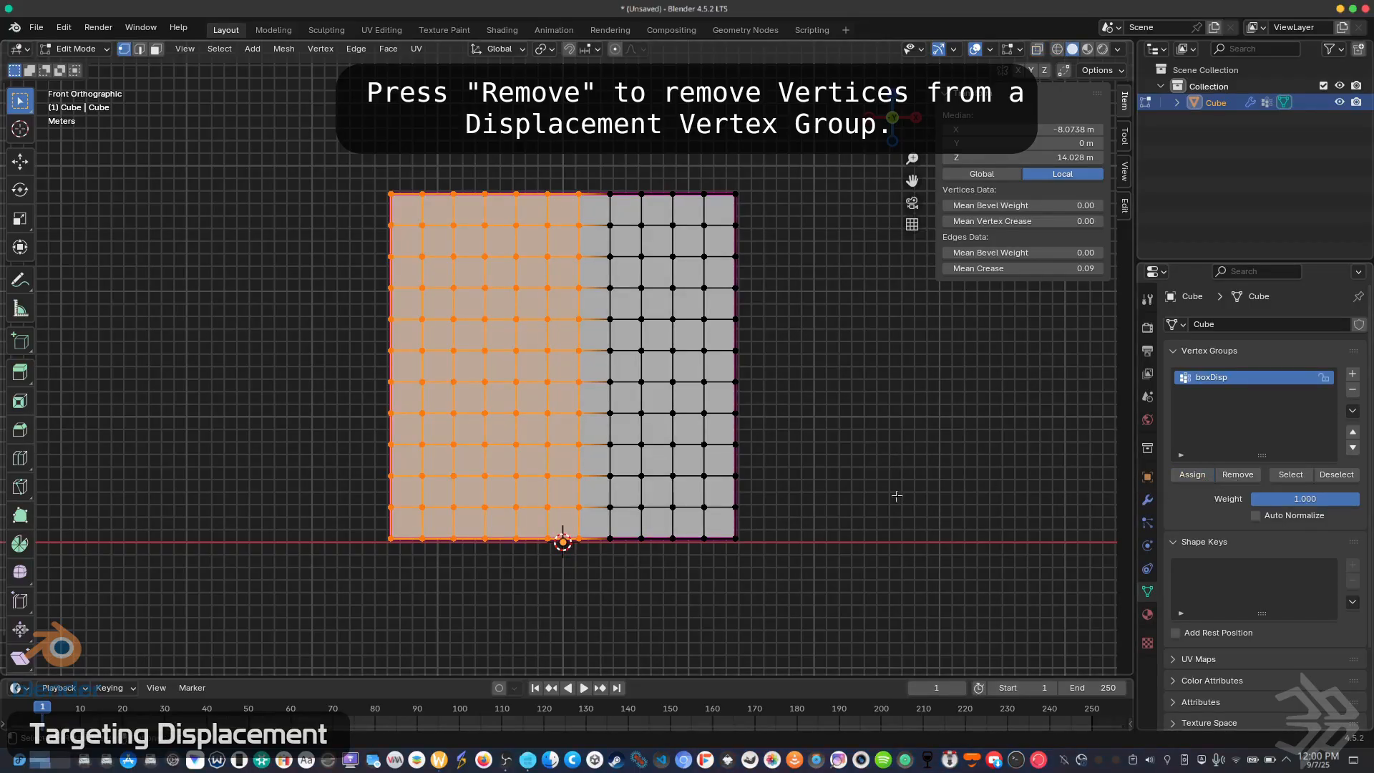
{"action": "key", "text": "Tab"}
Examine the boundary between the smooth and displaced halves of the cube from several angles and distances.
{"action": "middle_click_drag", "start_coordinate": [880, 485], "coordinate": [878, 604]}
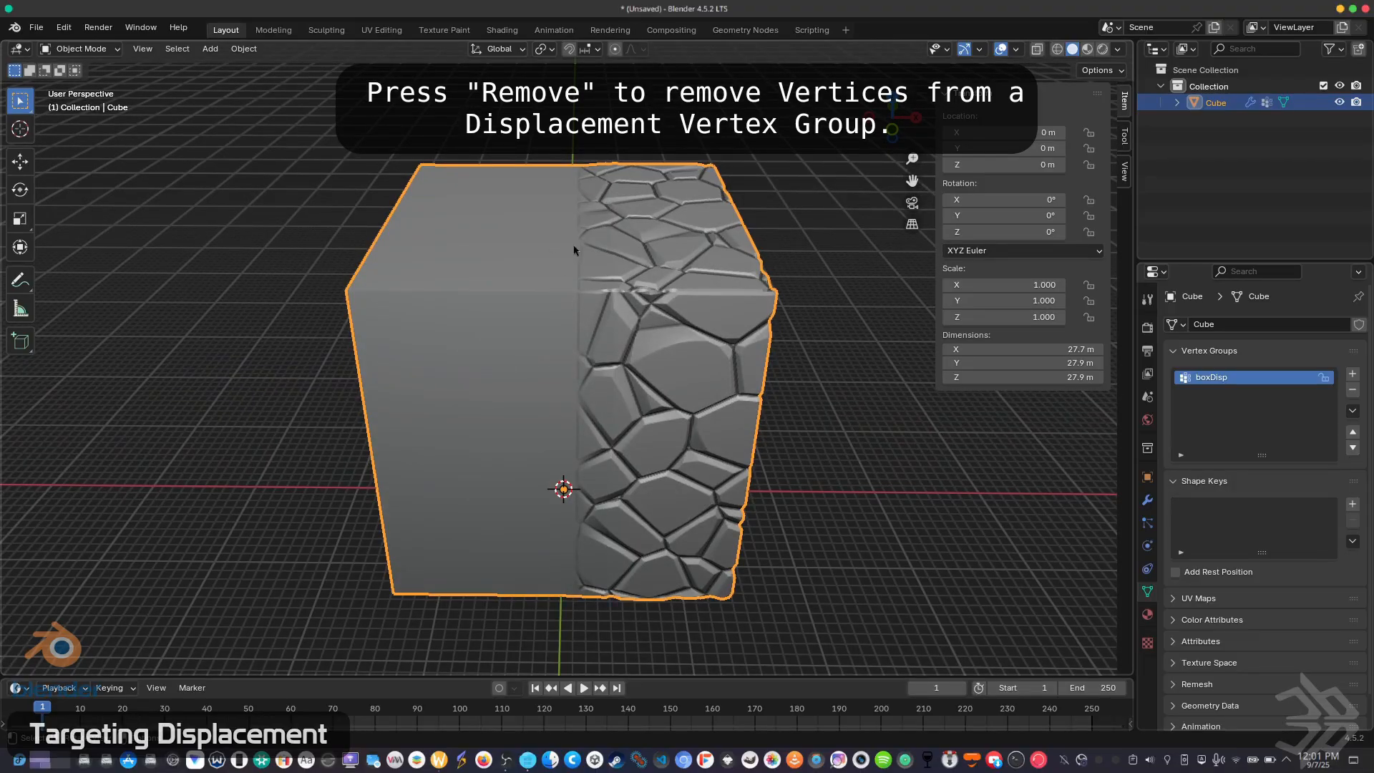
{"action": "middle_click_drag", "start_coordinate": [877, 405], "coordinate": [922, 587]}
{"action": "scroll", "coordinate": [955, 548], "scroll_direction": "down", "scroll_amount": 3}
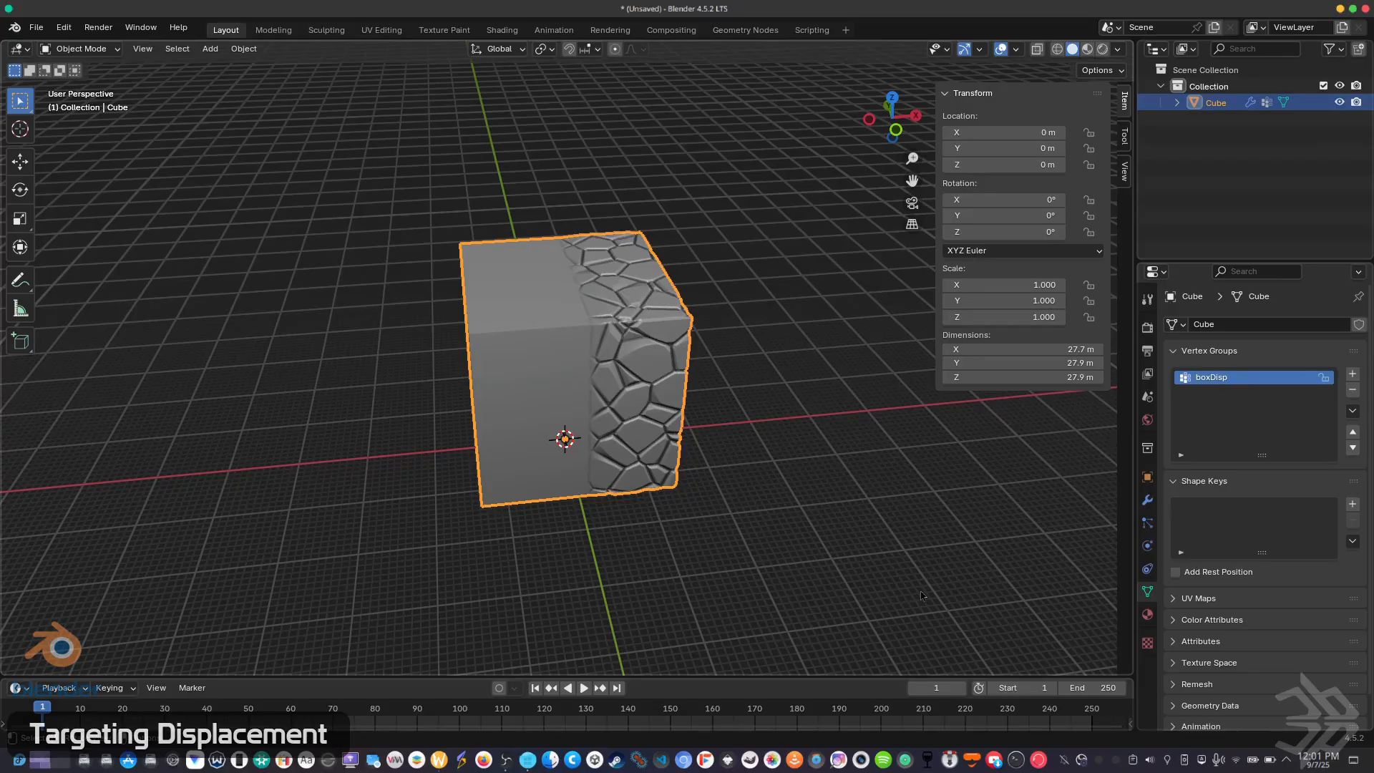
{"action": "scroll", "coordinate": [921, 595], "scroll_direction": "up", "scroll_amount": 3}
{"action": "middle_click_drag", "start_coordinate": [921, 596], "coordinate": [778, 484]}
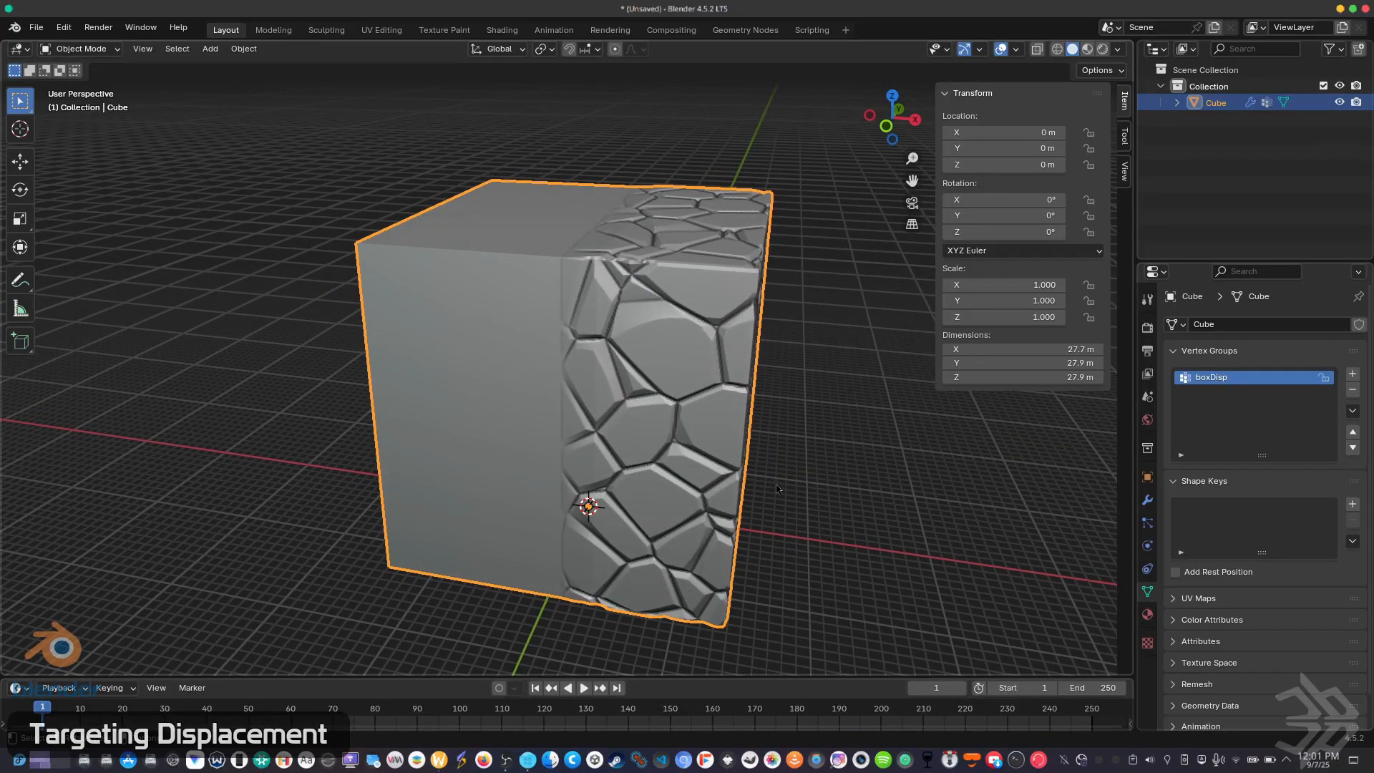
{"action": "middle_click_drag", "start_coordinate": [786, 633], "coordinate": [876, 627]}
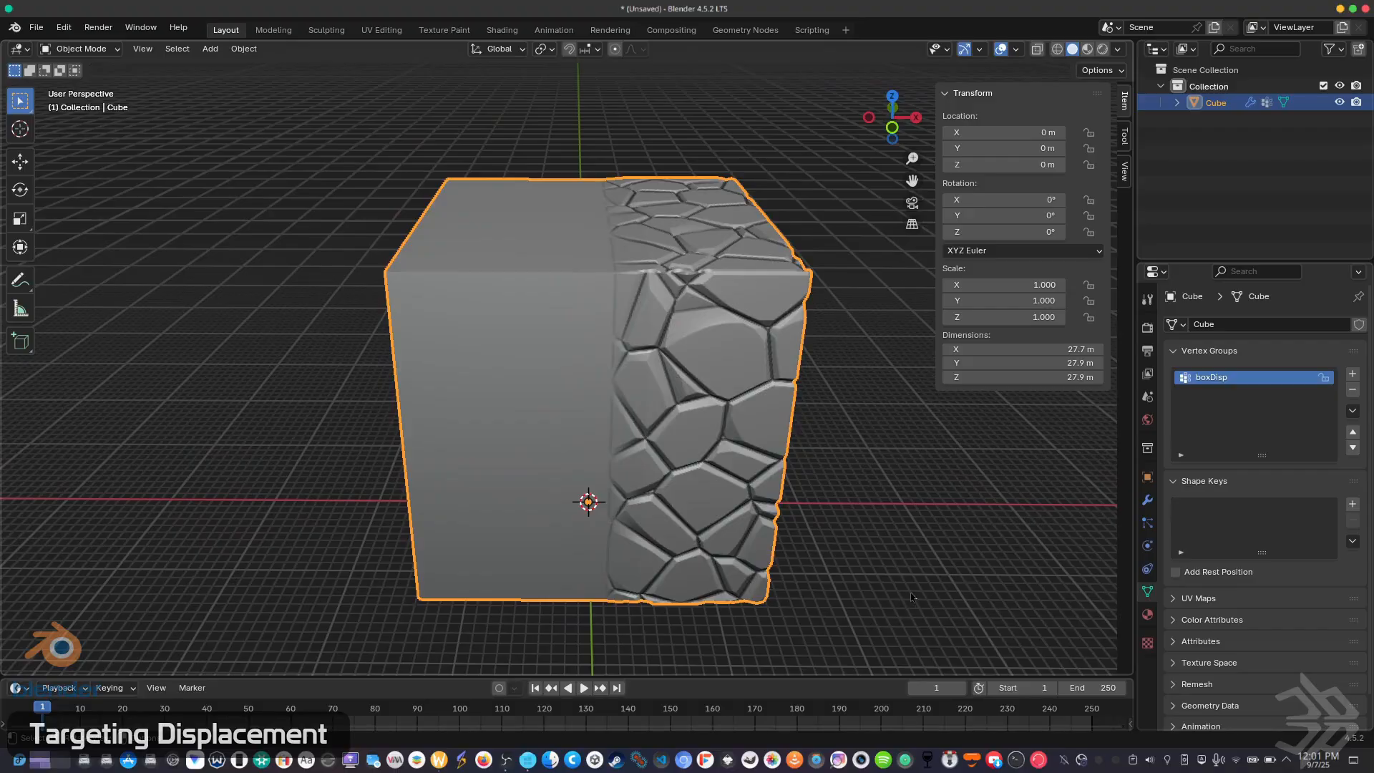
{"action": "middle_click_drag", "start_coordinate": [894, 605], "coordinate": [870, 566]}
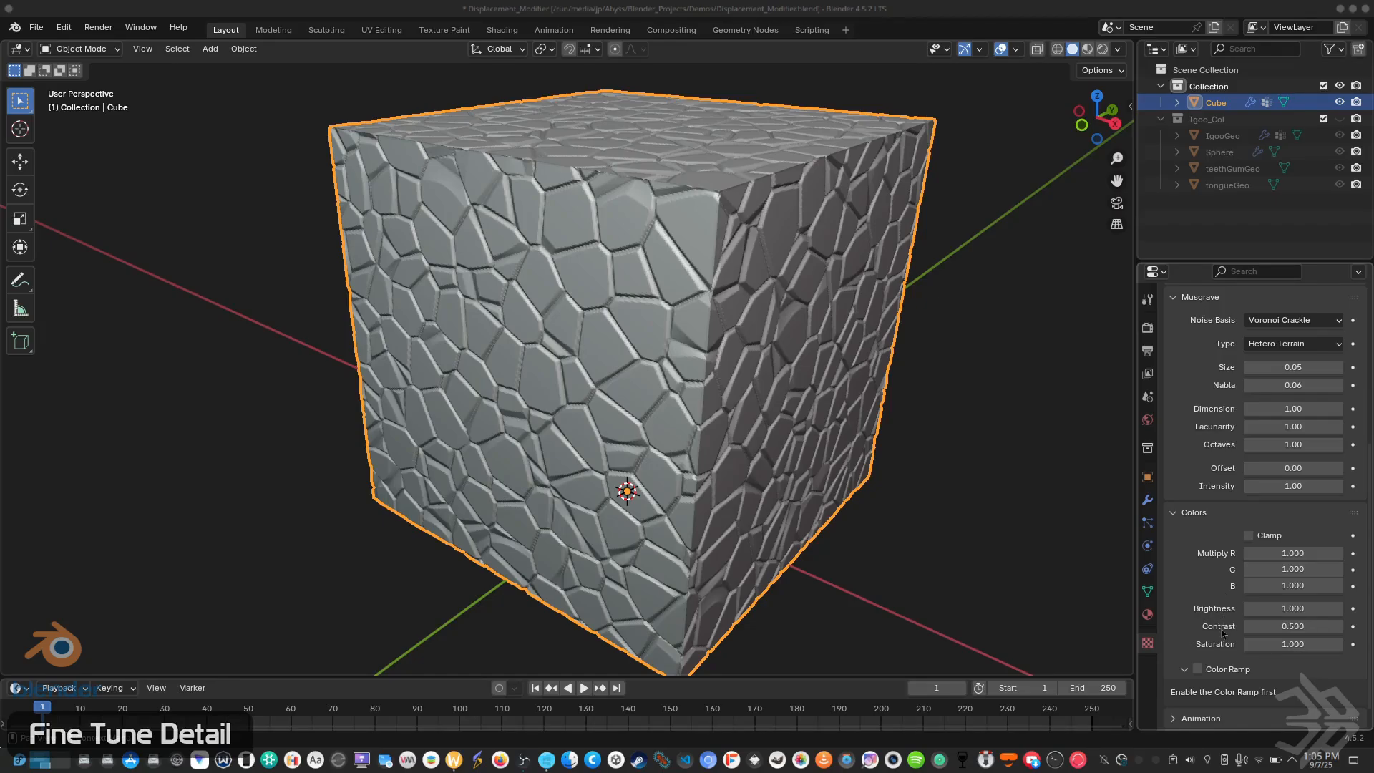
Set the contrast of the cube's Musgrave texture to 1.0.
{"action": "double_click", "coordinate": [1285, 627]}
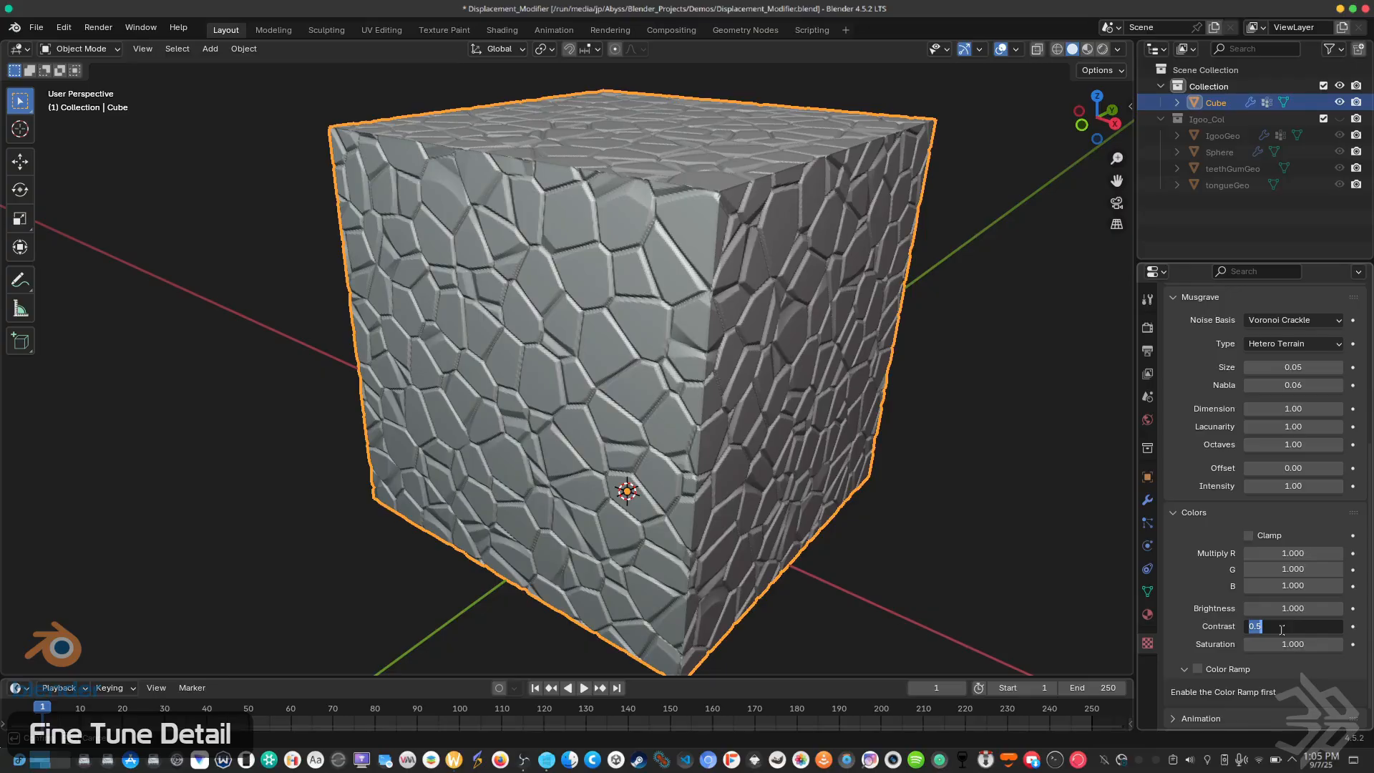
{"action": "key", "text": "BackSpace"}
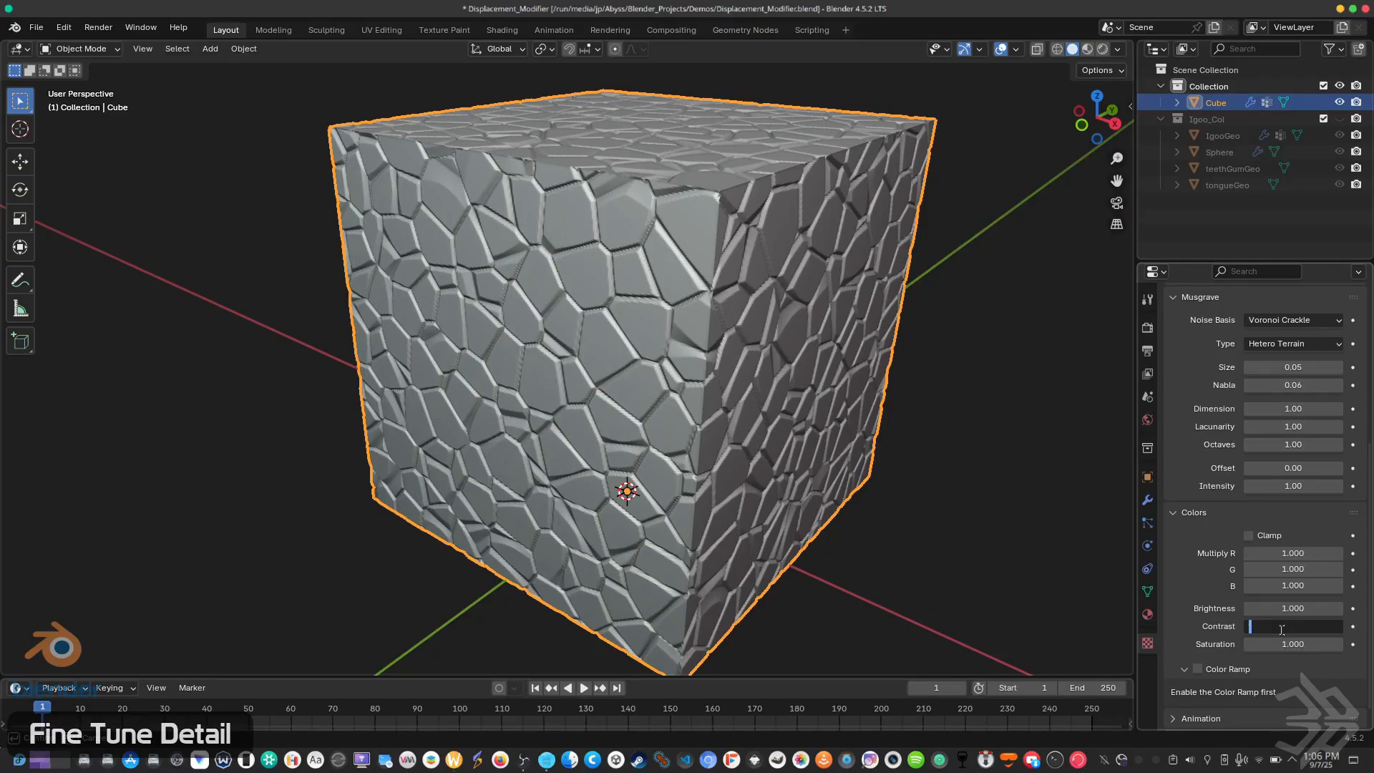
{"action": "type", "text": "1"}
{"action": "key", "text": "Return"}
Set the contrast of the cube's Musgrave texture to 0.200 to soften the displacement detail.
{"action": "double_click", "coordinate": [1282, 627]}
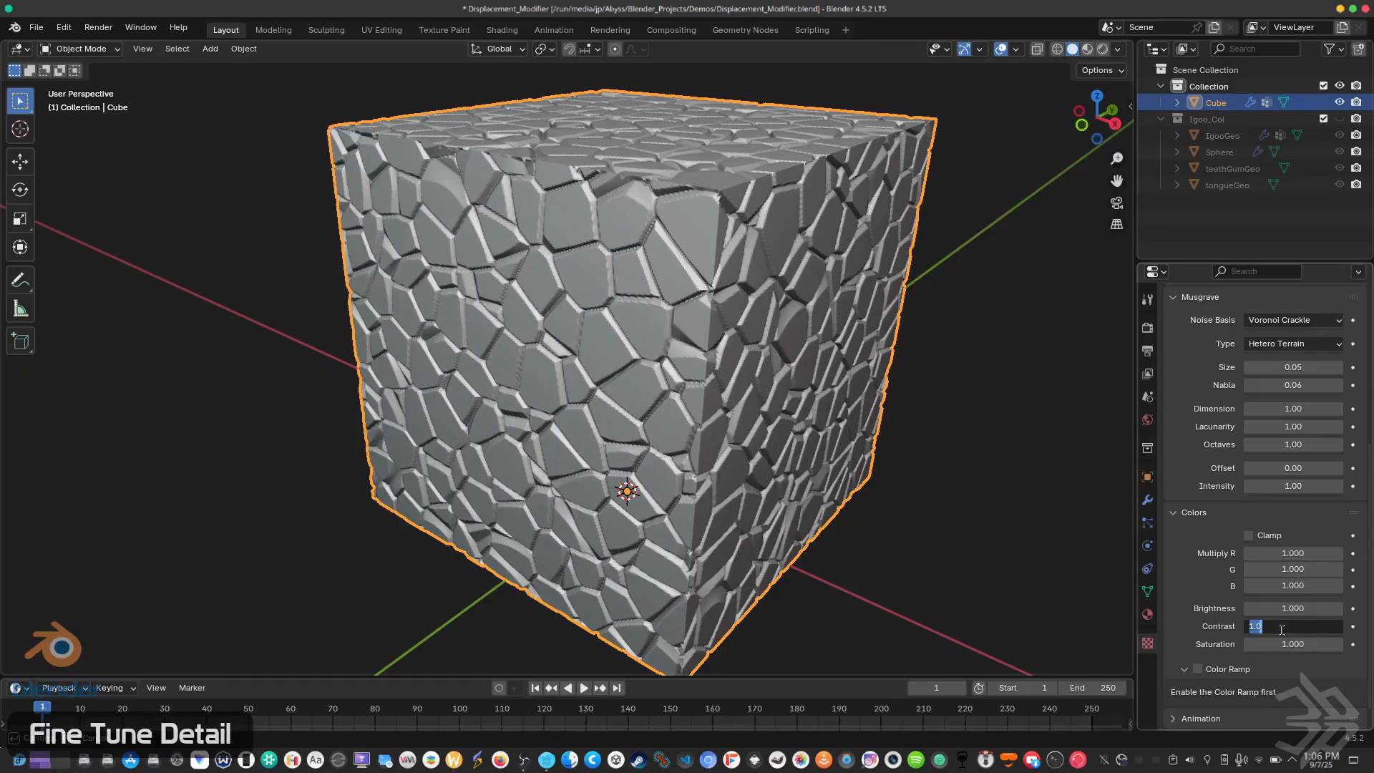
{"action": "key", "text": "BackSpace"}
{"action": "type", "text": "2"}
{"action": "key", "text": "Return"}
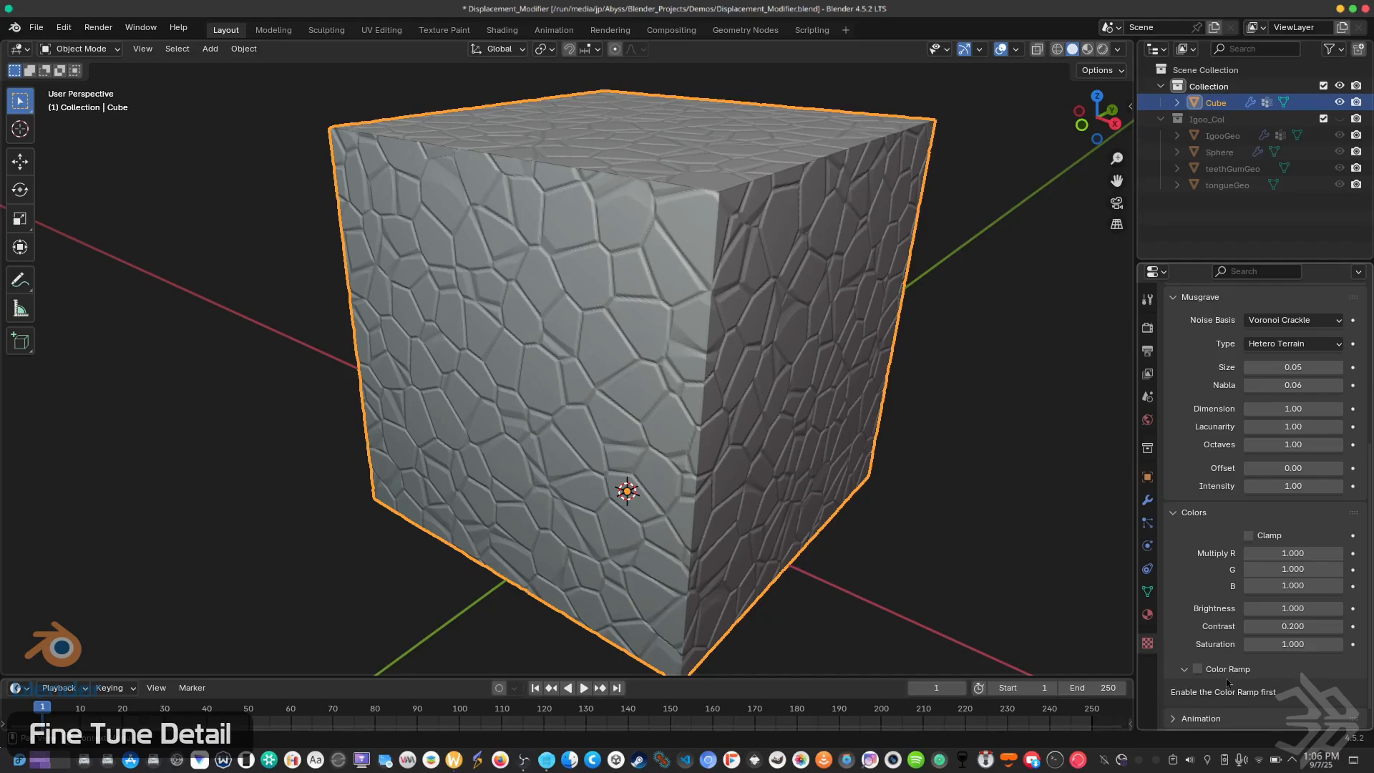
{"action": "double_click", "coordinate": [1296, 626]}
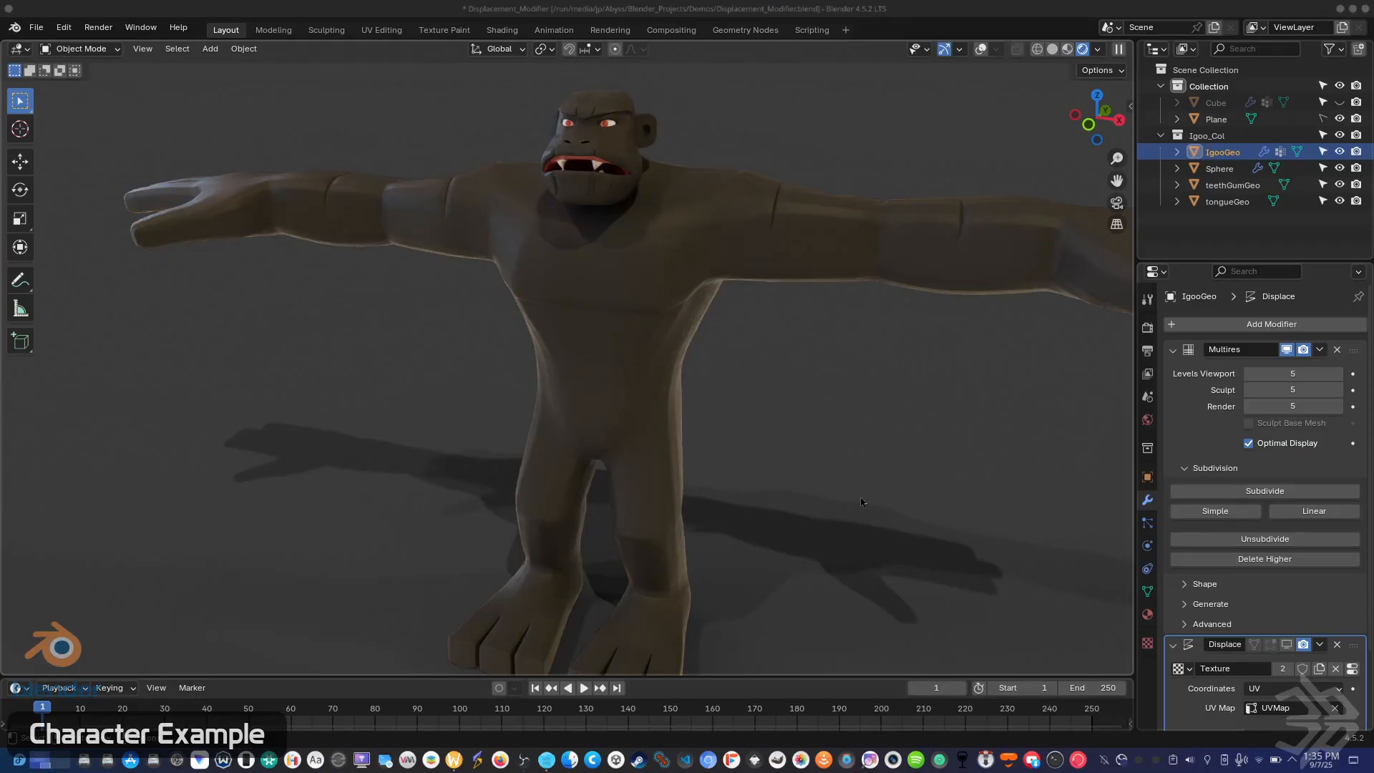
Turn on viewport display of the Displace modifier on the IgooGeo character and view the body from different sides.
{"action": "middle_click_drag", "start_coordinate": [874, 473], "coordinate": [787, 480]}
{"action": "scroll", "coordinate": [724, 467], "scroll_direction": "up", "scroll_amount": 3}
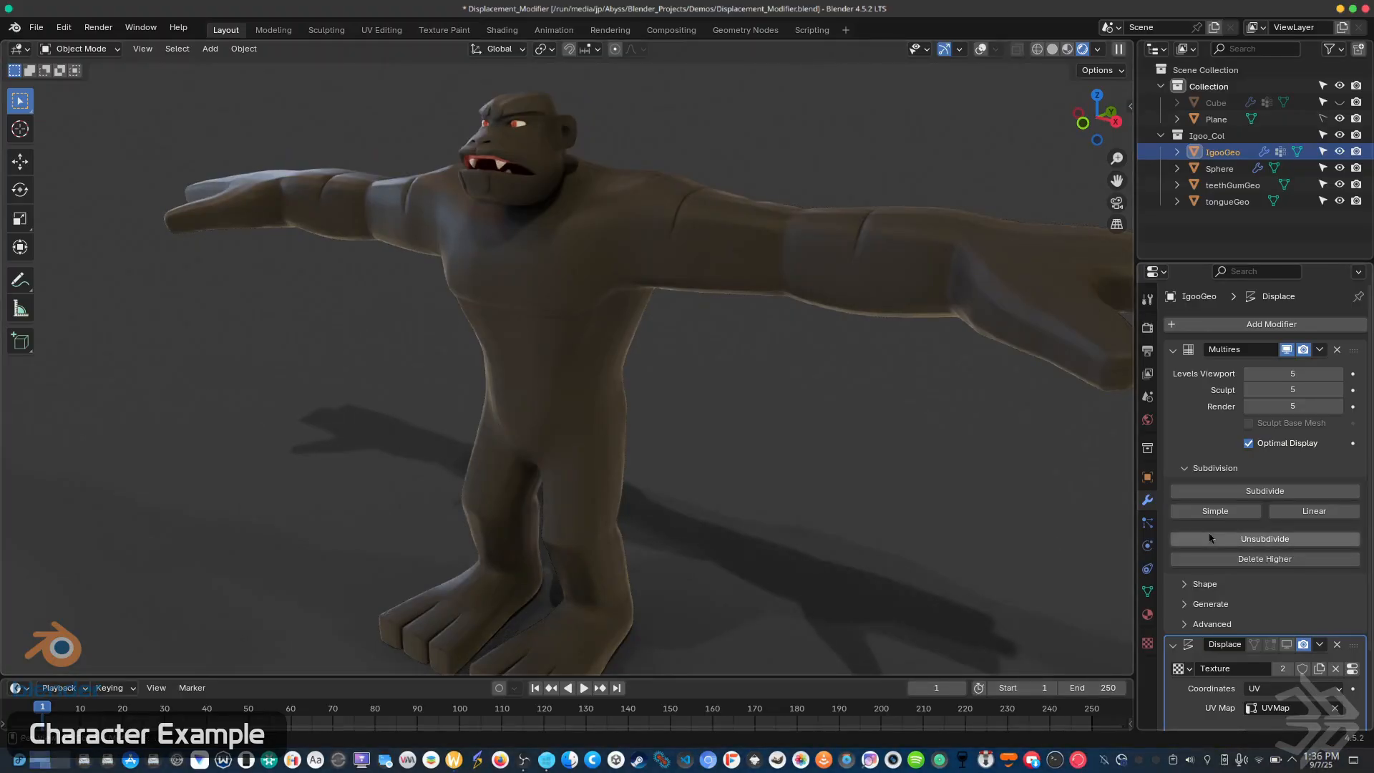
{"action": "left_click", "coordinate": [1286, 644]}
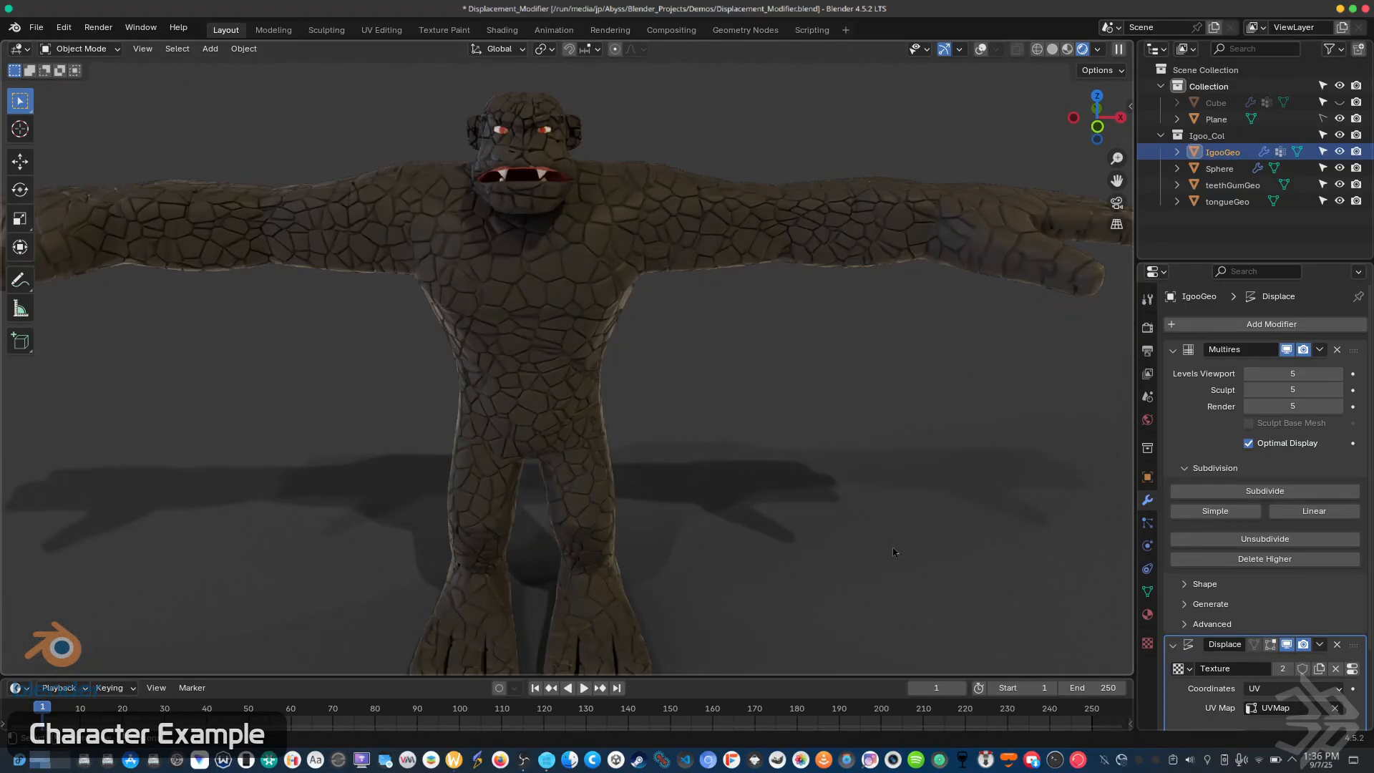
{"action": "middle_click_drag", "start_coordinate": [891, 552], "coordinate": [684, 536]}
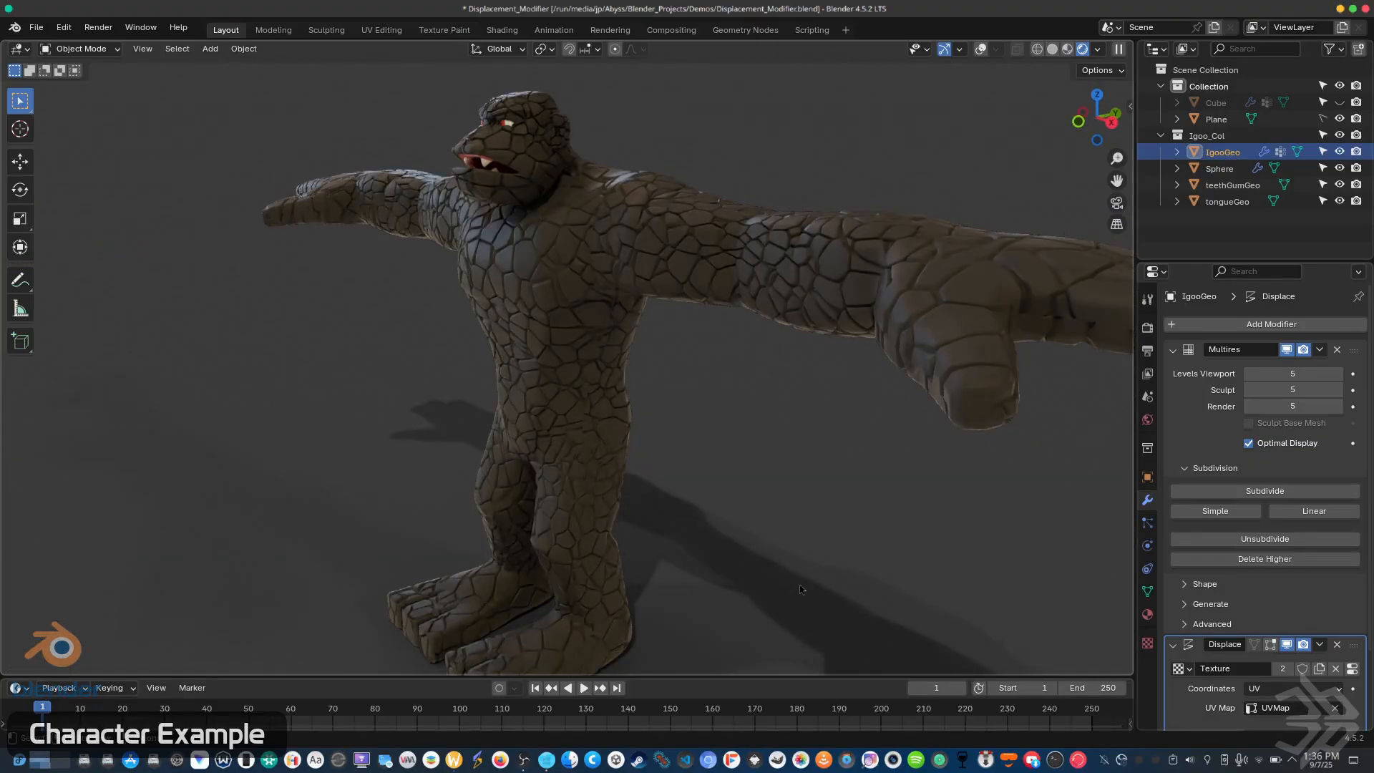
{"action": "middle_click_drag", "start_coordinate": [770, 557], "coordinate": [999, 559]}
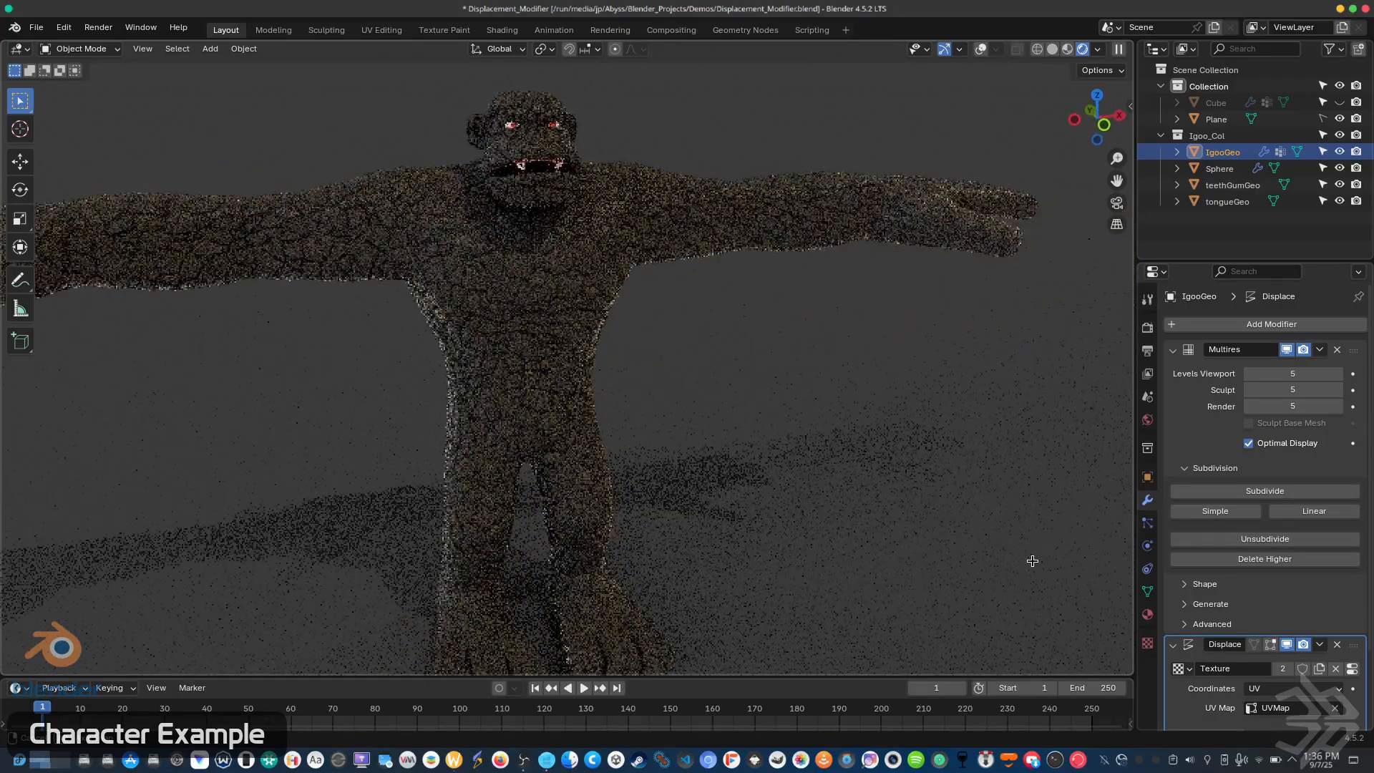